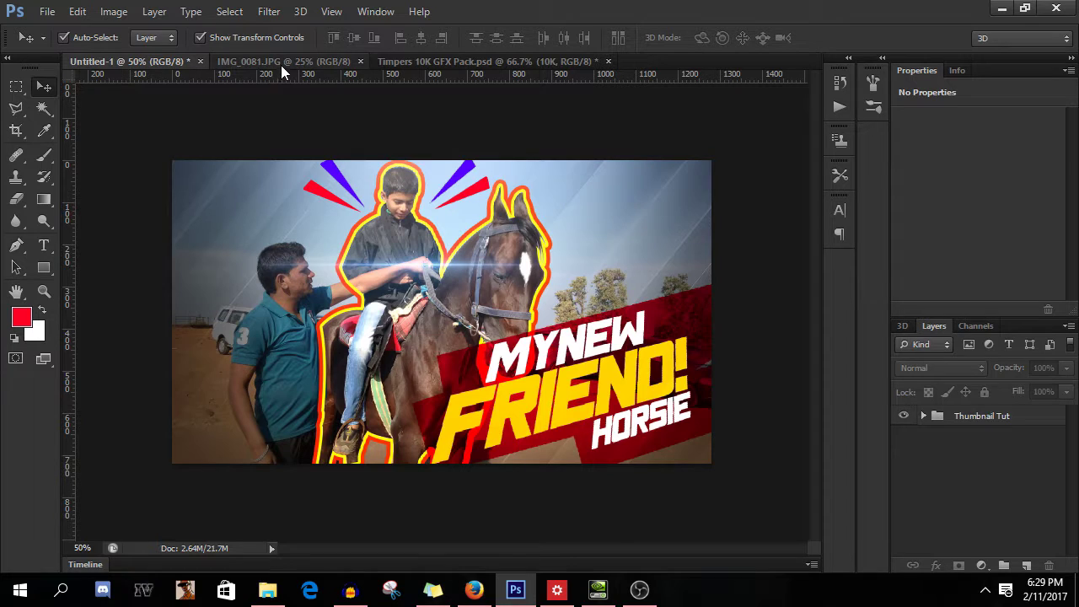
- Look over the finished thumbnail in Untitled-1, the source photo IMG_0081.JPG and the layers of Timpers 10K GFX Pack.psd
left_click(283, 64)
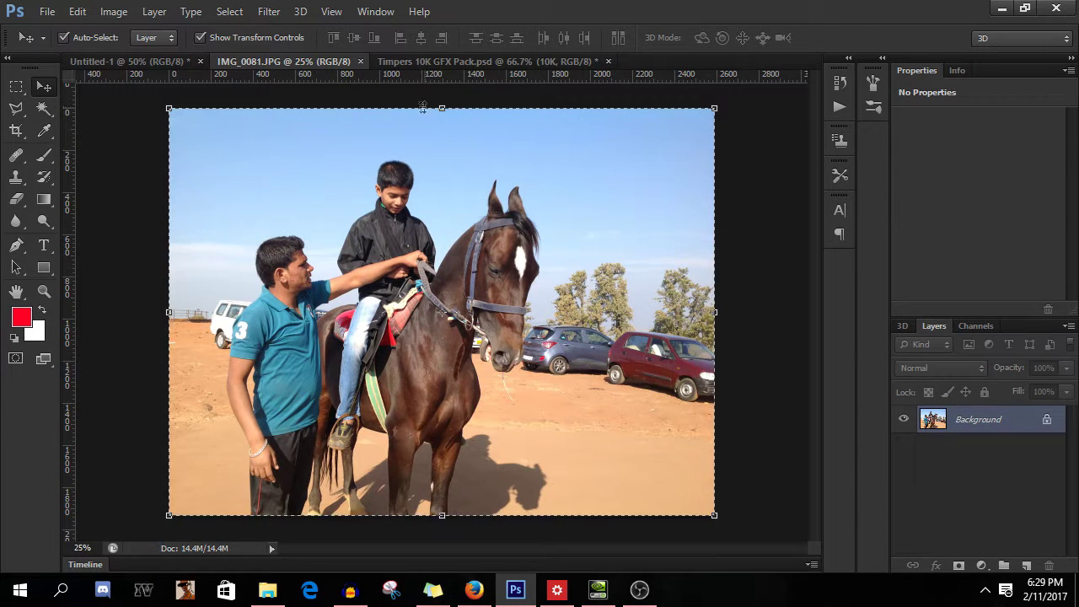
left_click(126, 61)
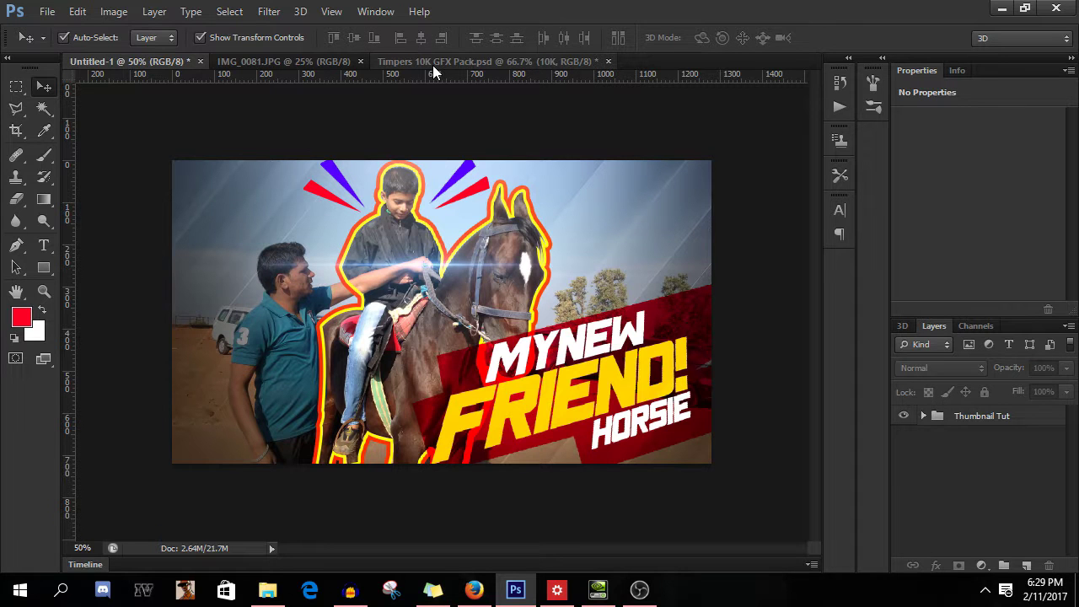
left_click(433, 65)
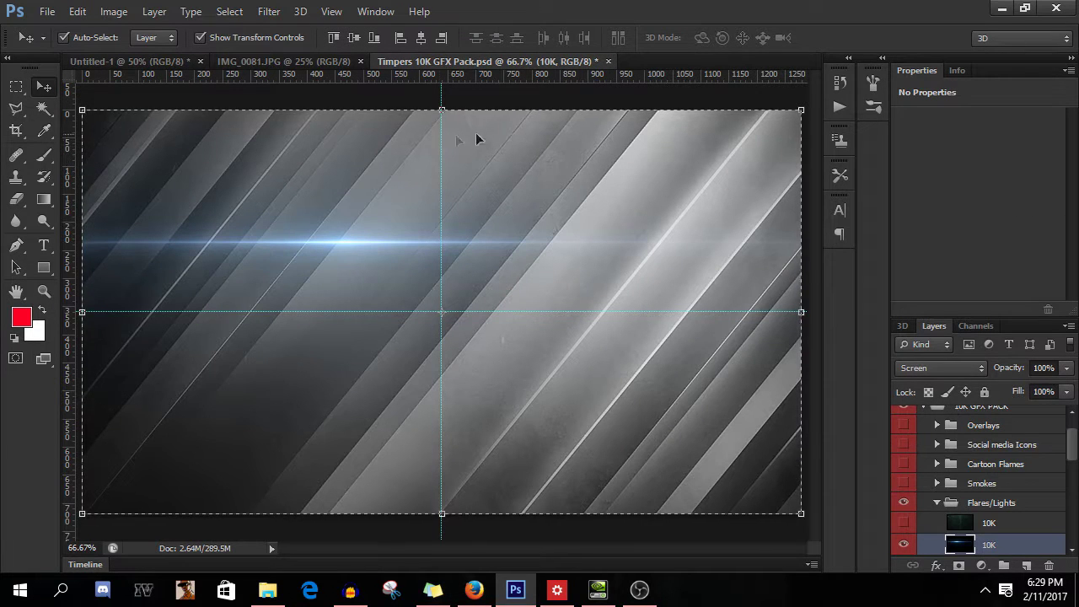
left_click_drag(1071, 448, 1072, 477)
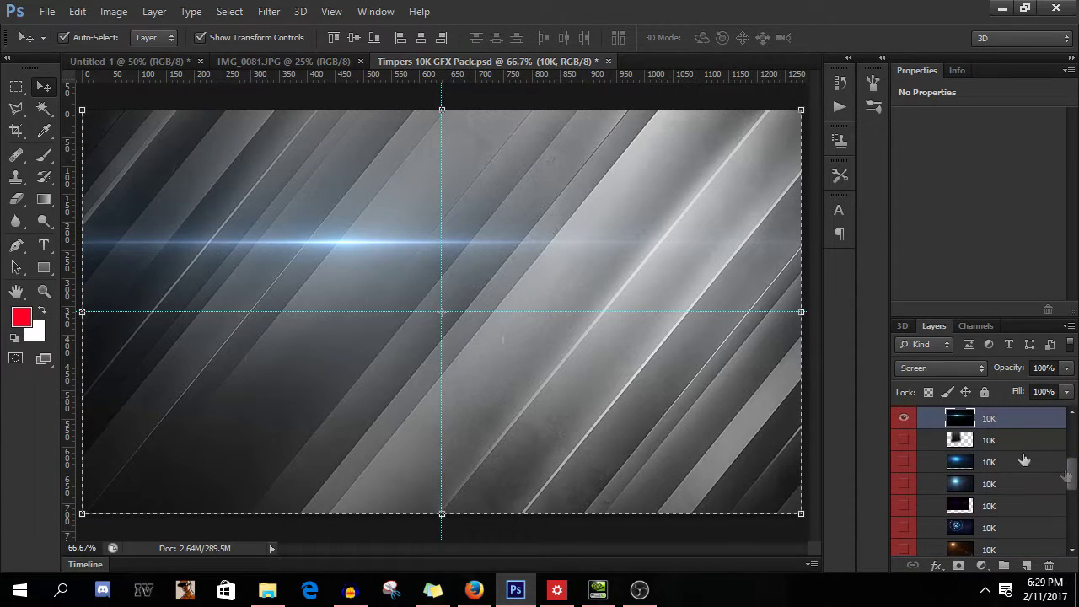
left_click(153, 62)
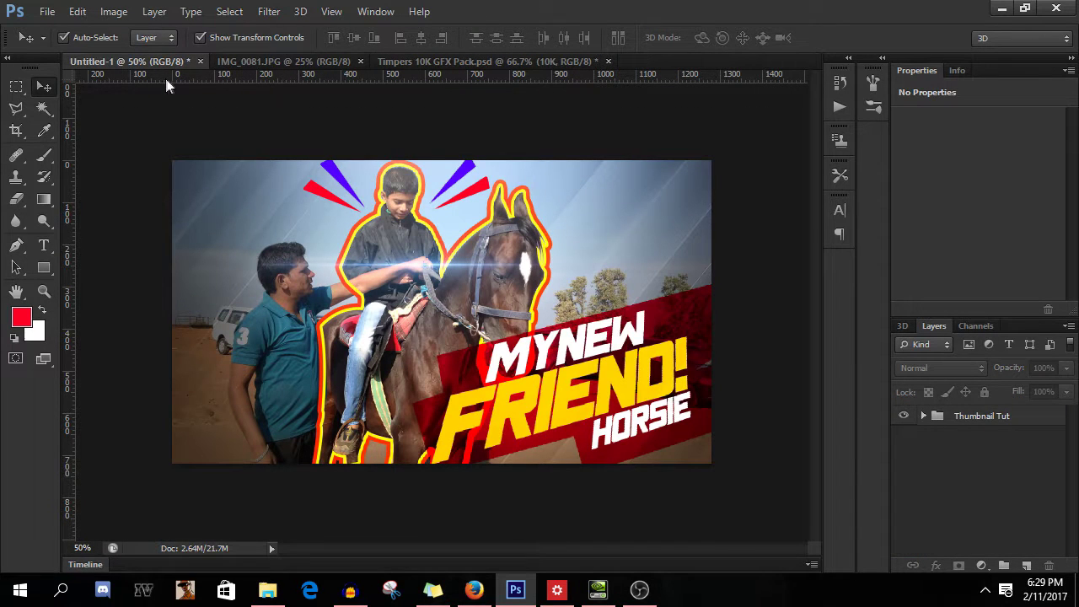
- Hide the Thumbnail Tut group and paste the horse photo from IMG_0081.JPG into Untitled-1 as a new layer
left_click(903, 416)
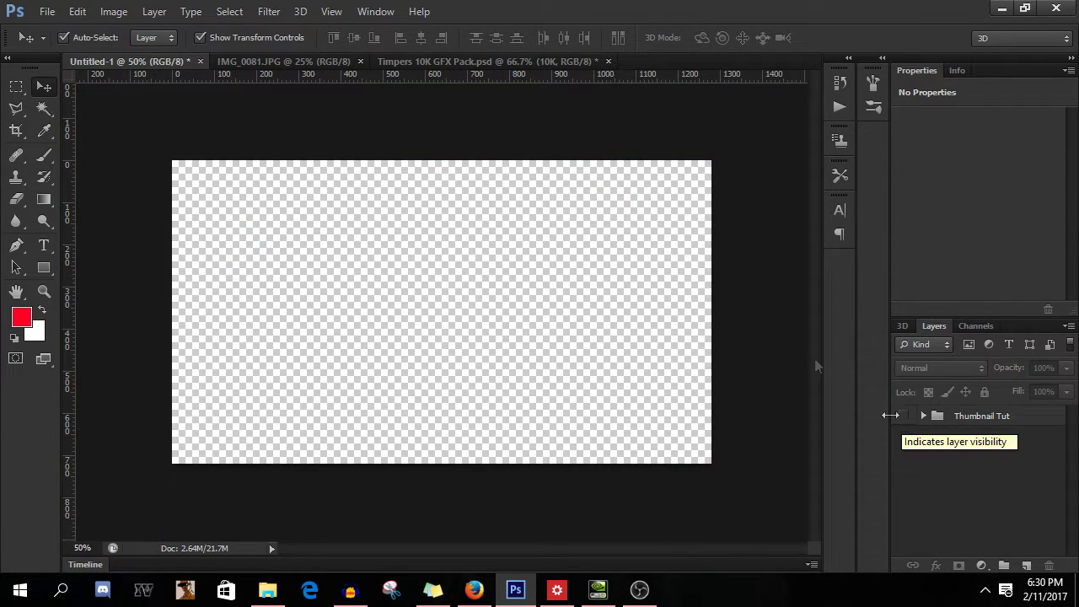
left_click(269, 61)
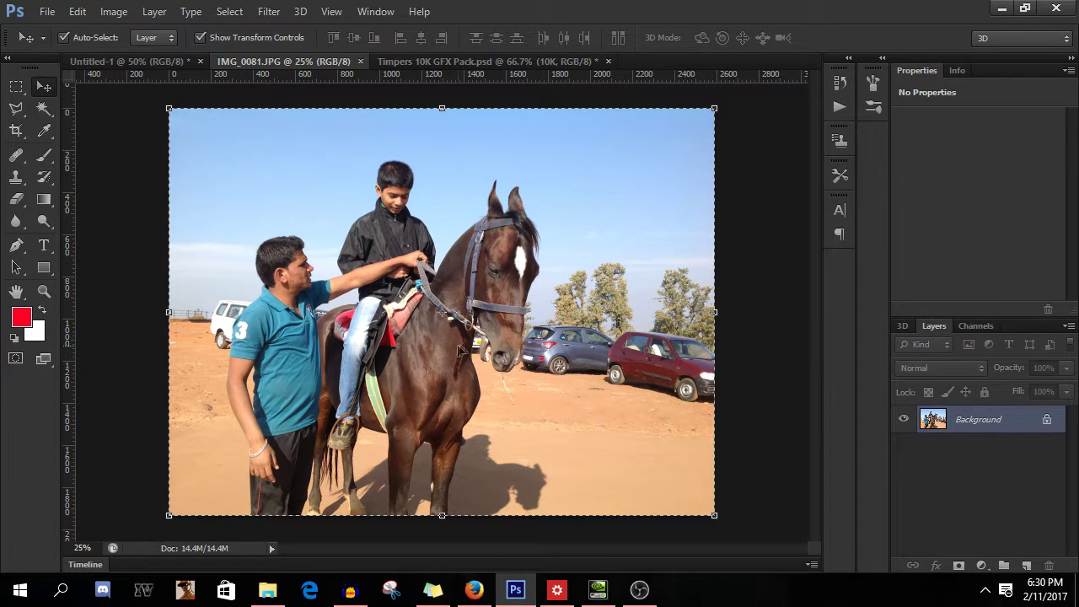
left_click(101, 63)
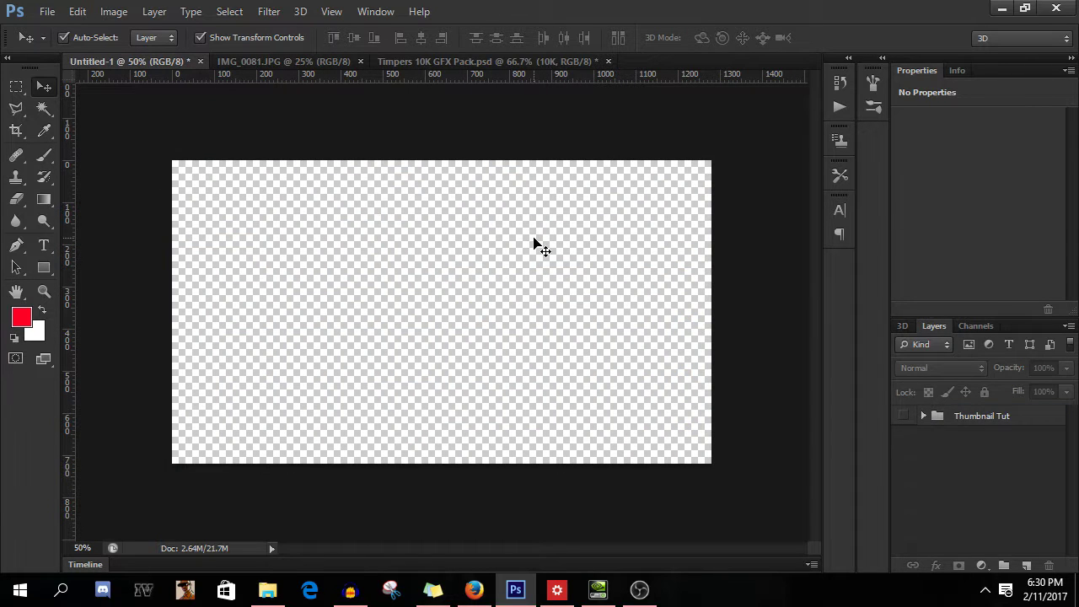
key("ctrl+v")
- Scale the pasted photo to about 54% and position it so it covers the whole canvas
left_click_drag(169, 162, 564, 451)
left_click_drag(696, 479, 266, 168)
left_click_drag(552, 434, 787, 432)
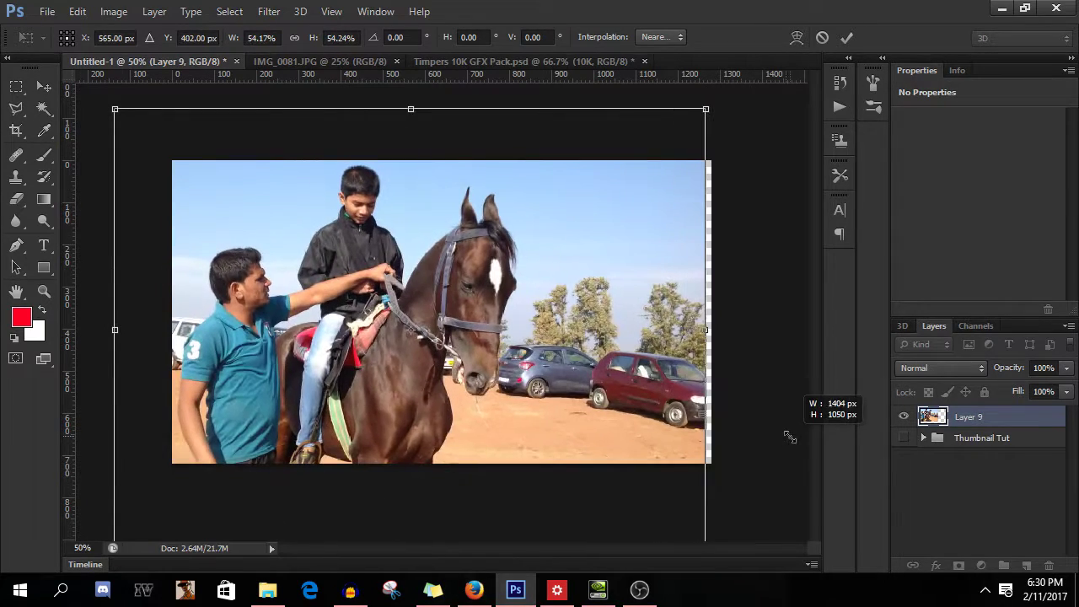
left_click_drag(582, 392, 620, 371)
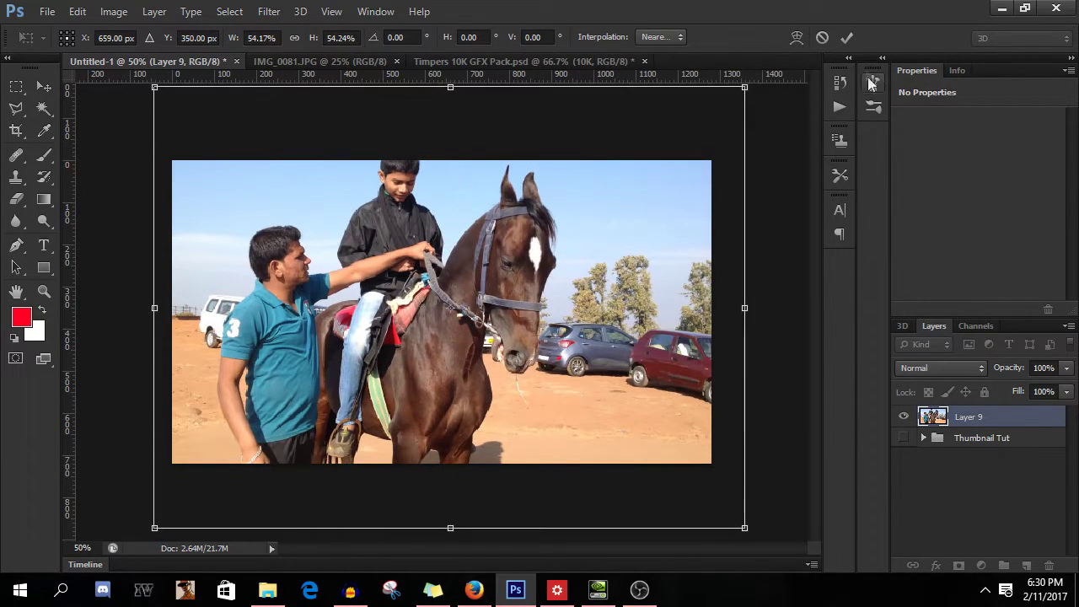
left_click(846, 38)
- Reduce Layer 9 to about 95% and reposition it so the rider's whole head and the horse's ears fit inside the canvas
left_click_drag(747, 98, 677, 137)
left_click_drag(580, 246, 571, 204)
left_click_drag(674, 494, 740, 469)
left_click_drag(647, 396, 665, 415)
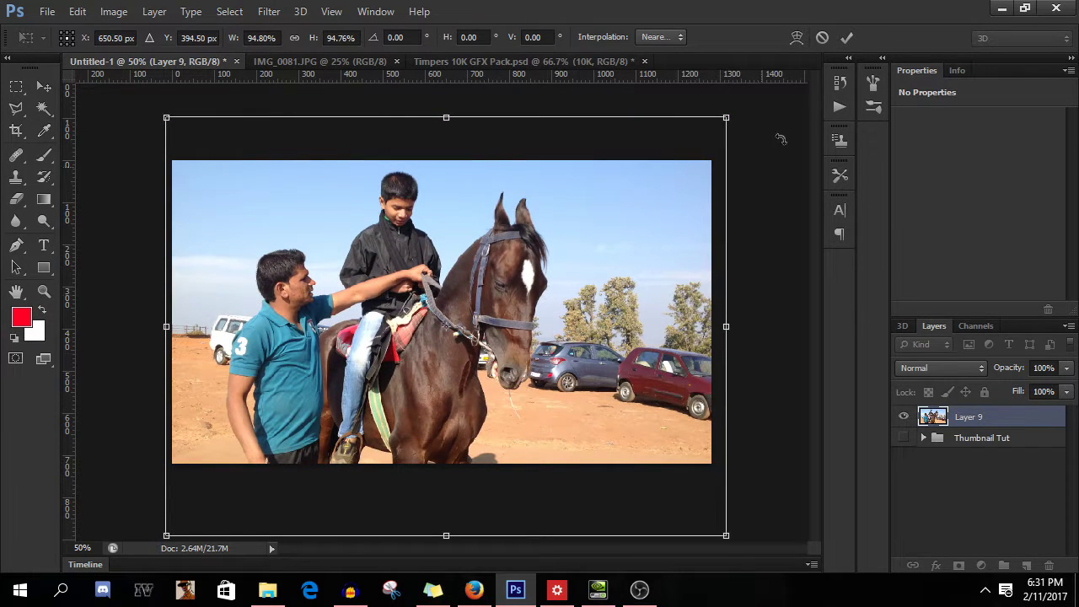
left_click(847, 38)
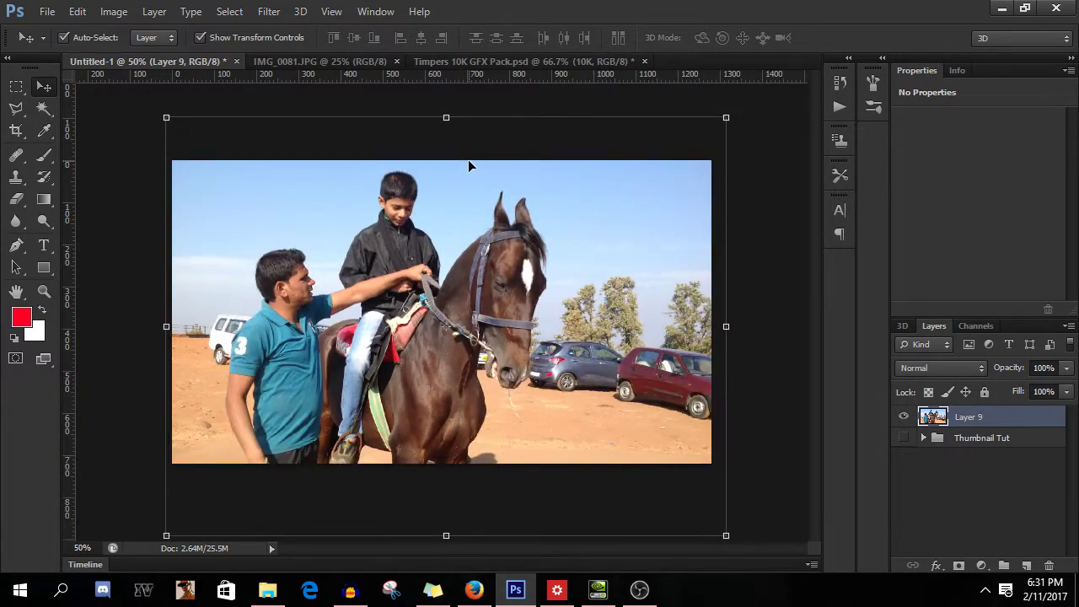
- Choose the Pen tool and expand the Thumbnail Tut group to view its layers
key("ctrl+plus")
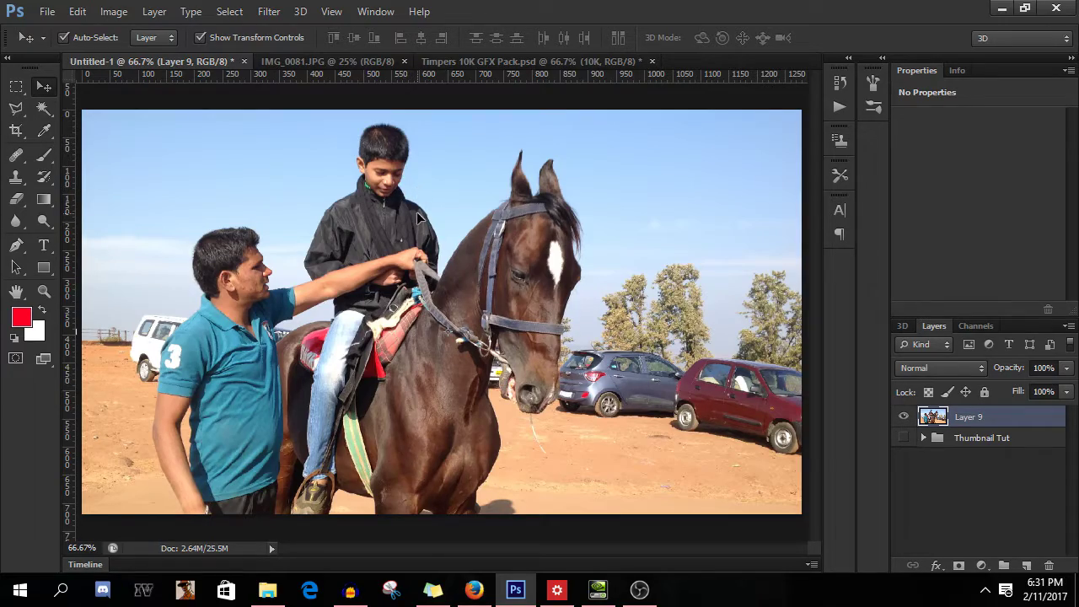
key("ctrl+plus")
key("ctrl+plus")
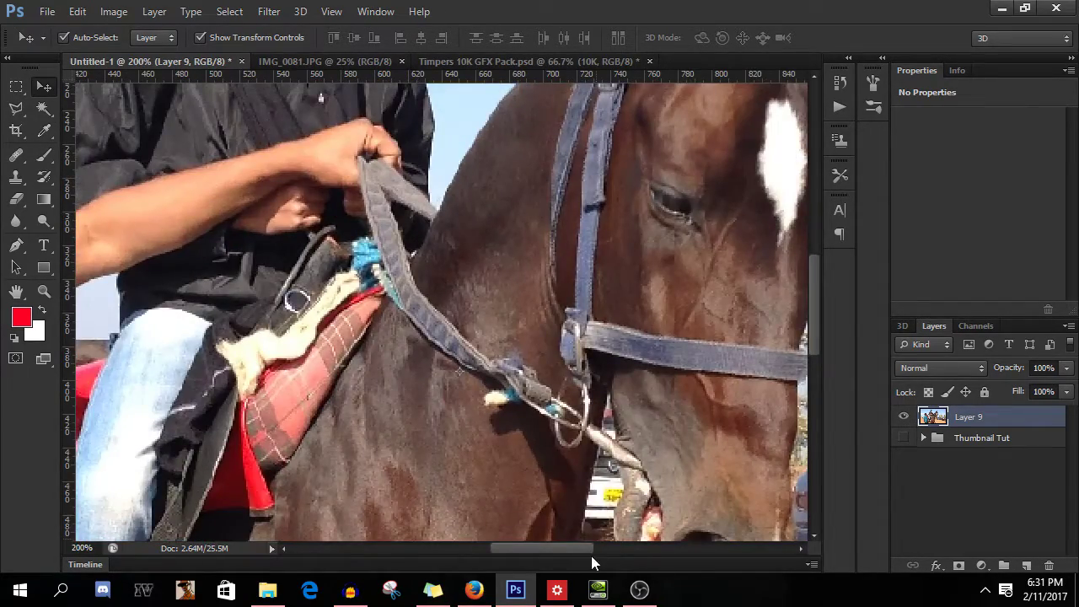
scroll(578, 548, "left", 5)
left_click_drag(814, 295, 808, 203)
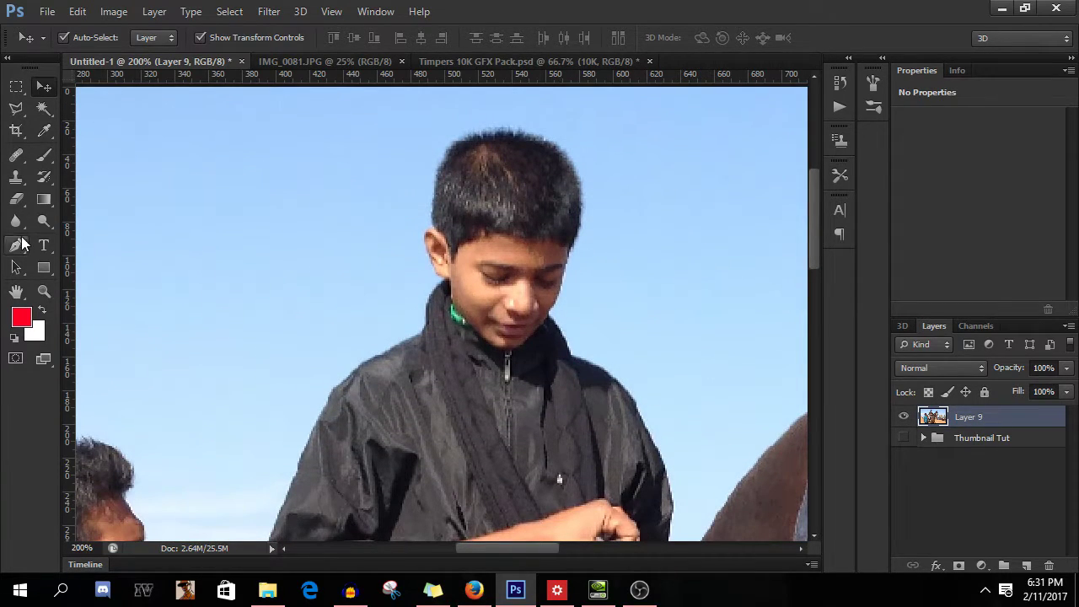
left_click(18, 245)
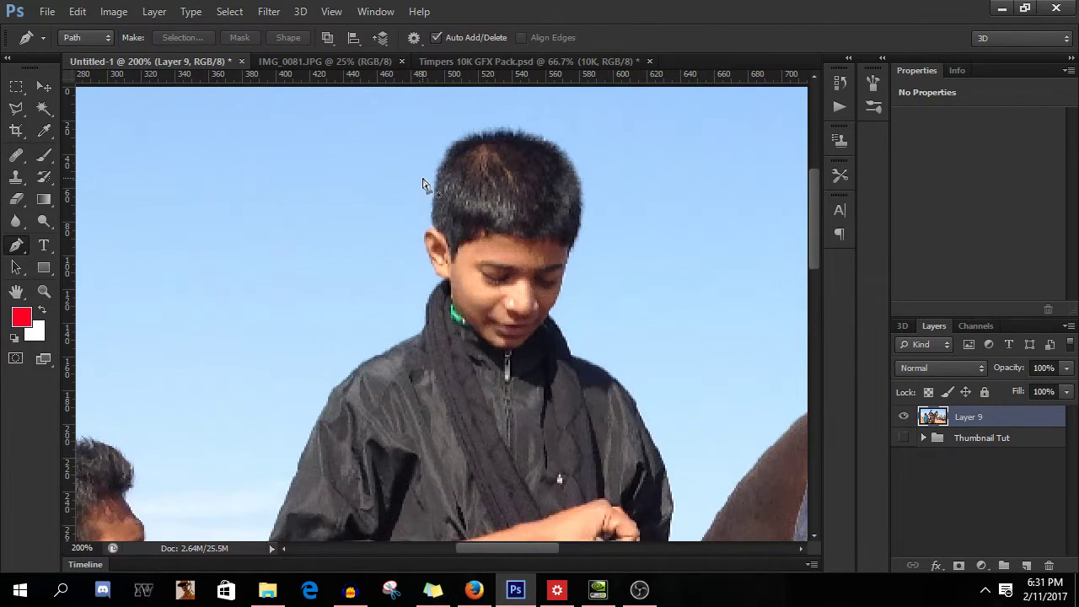
key("ctrl+minus")
key("ctrl+minus")
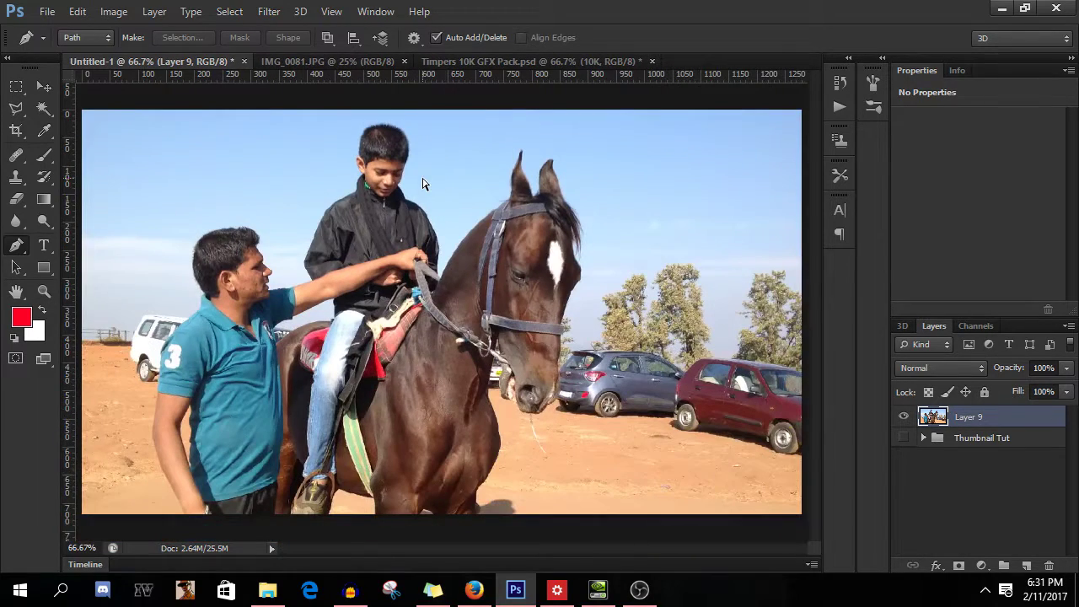
left_click(924, 438)
mouse_move(1072, 436)
left_mouse_down()
mouse_move(1072, 506)
mouse_move(1071, 434)
left_mouse_up()
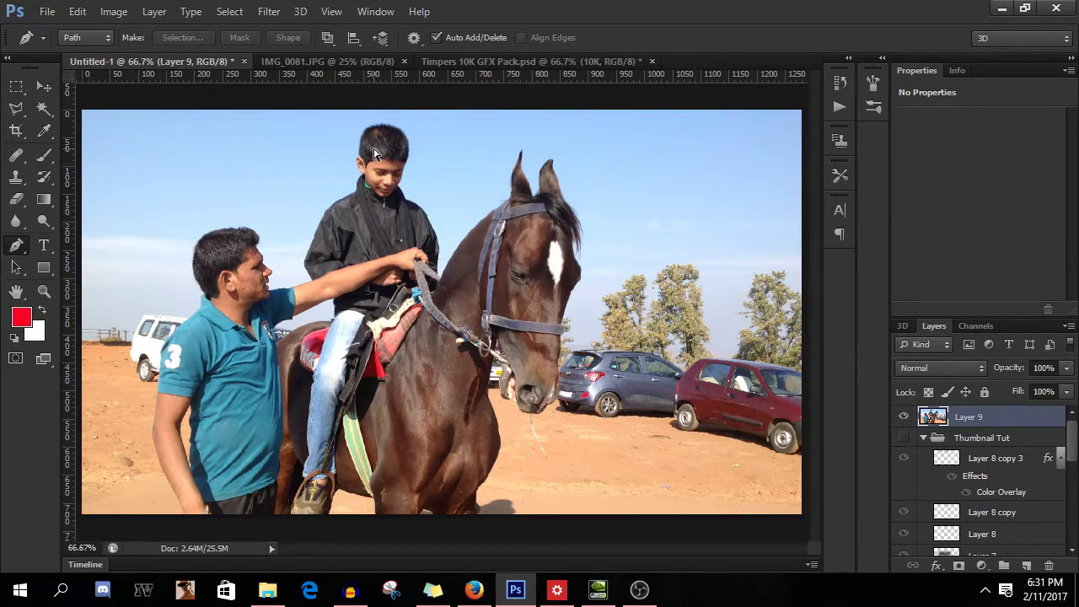
- Trace the outer edge of the rider's jacket from the collar over the shoulder to the elbow with a Pen path
key("ctrl+plus")
key("ctrl+plus")
left_click_drag(545, 553, 466, 548)
left_click_drag(815, 271, 812, 240)
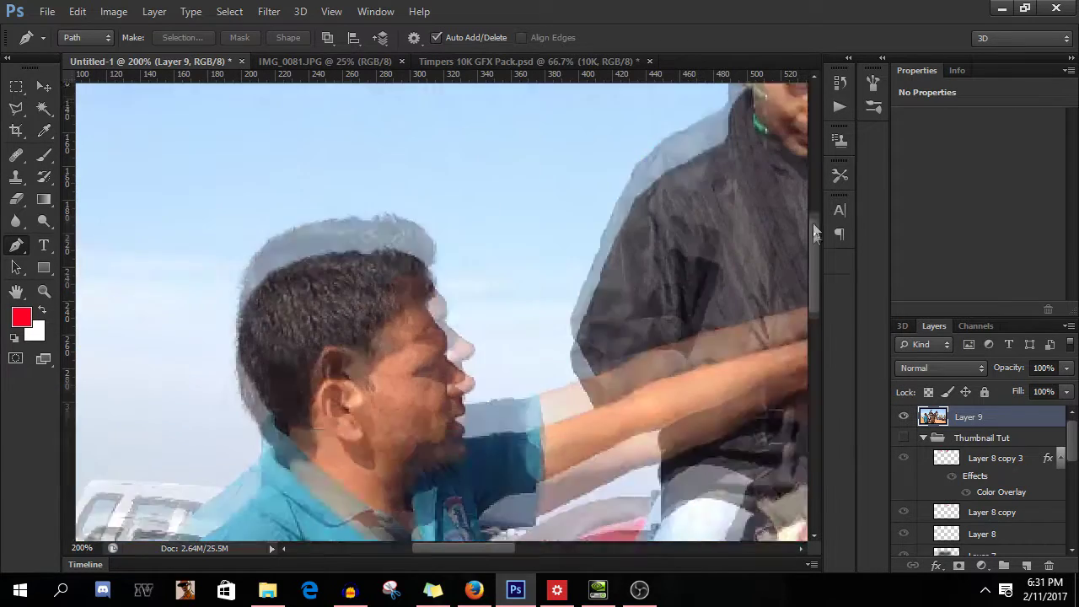
left_click(730, 249)
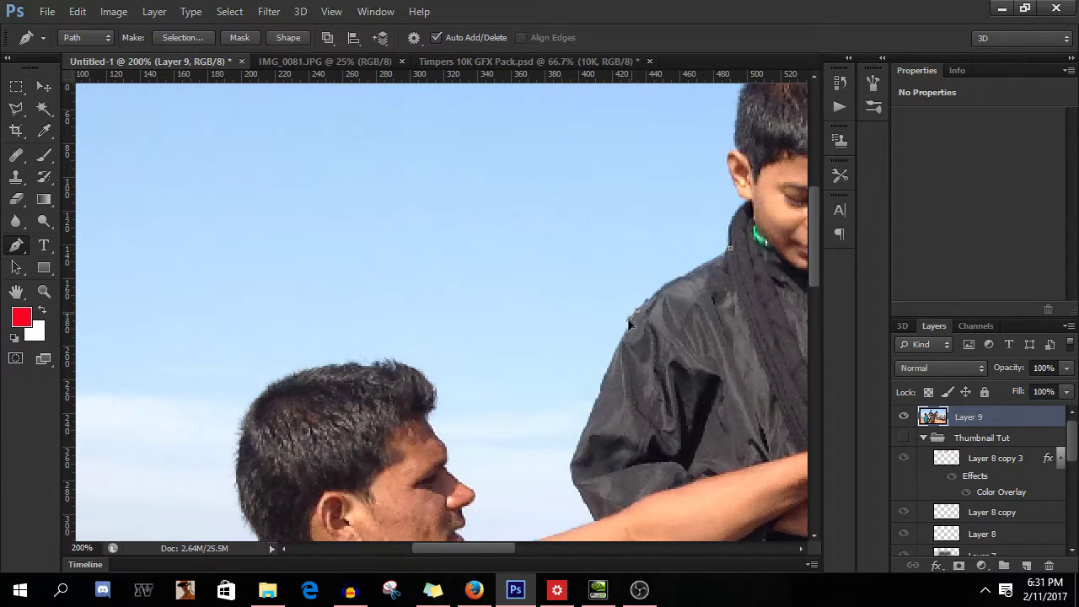
left_click_drag(636, 333, 639, 308)
left_click_drag(571, 463, 595, 524)
- Close the path across the jacket sleeve and convert it into a new anti-aliased selection with a 0-pixel feather radius
key("ctrl+minus")
key("ctrl+minus")
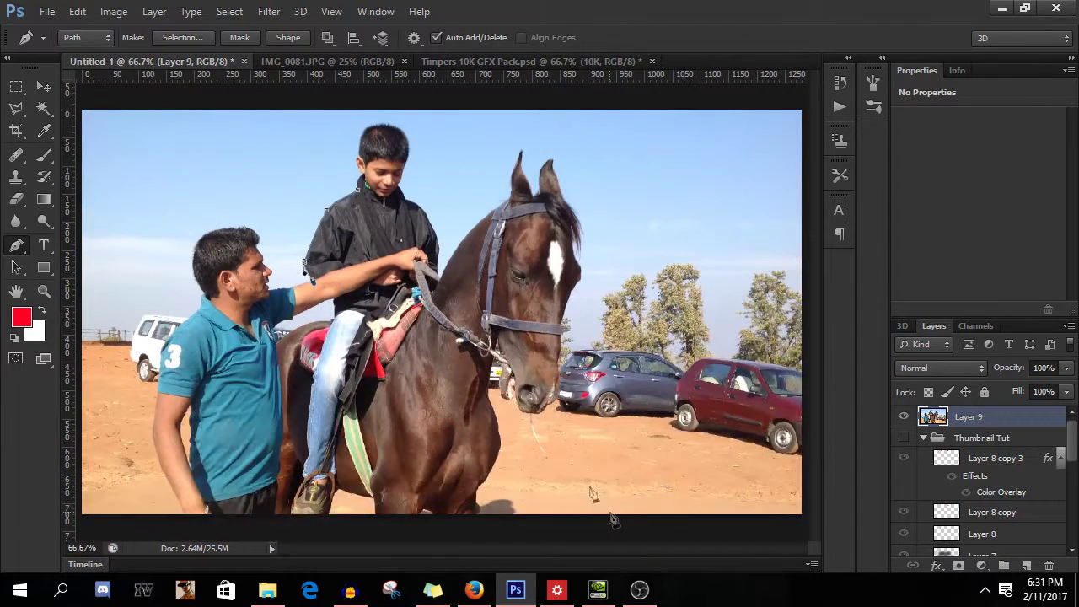
left_click_drag(343, 251, 374, 207)
right_click(339, 238)
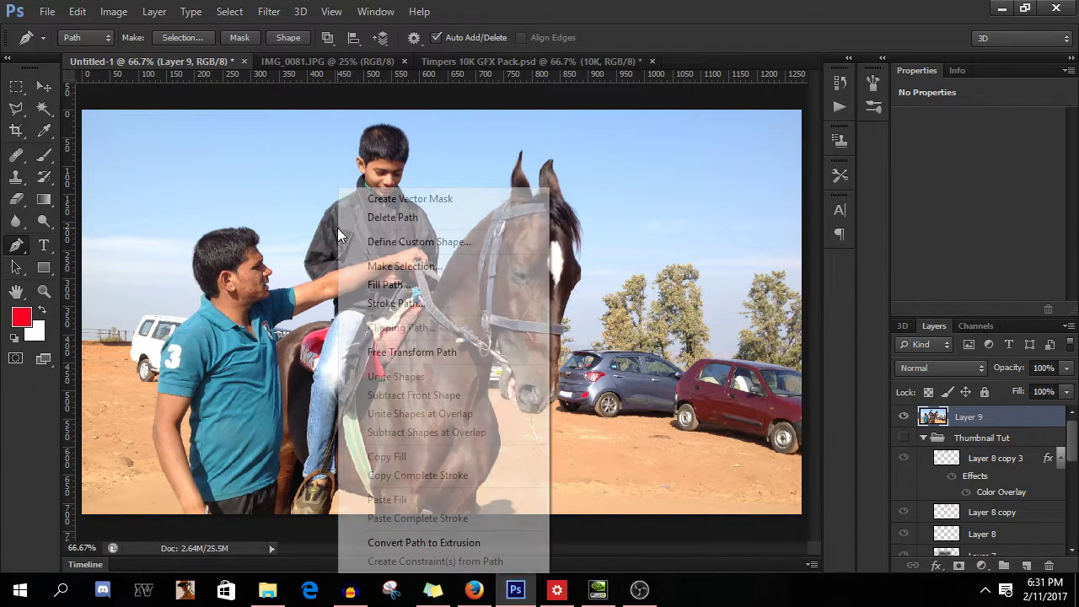
left_click(404, 267)
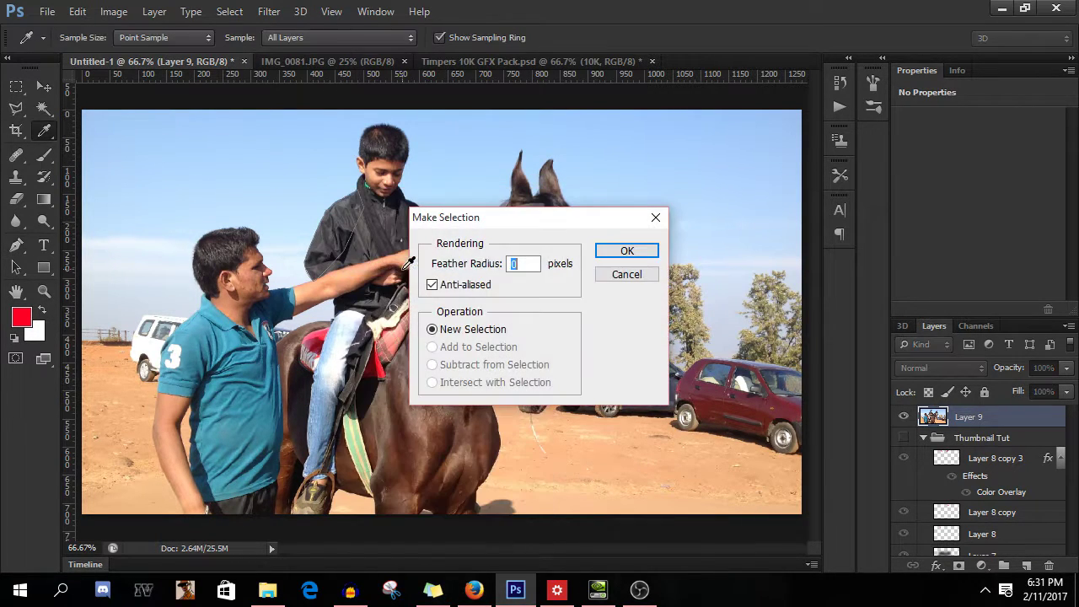
left_click(624, 250)
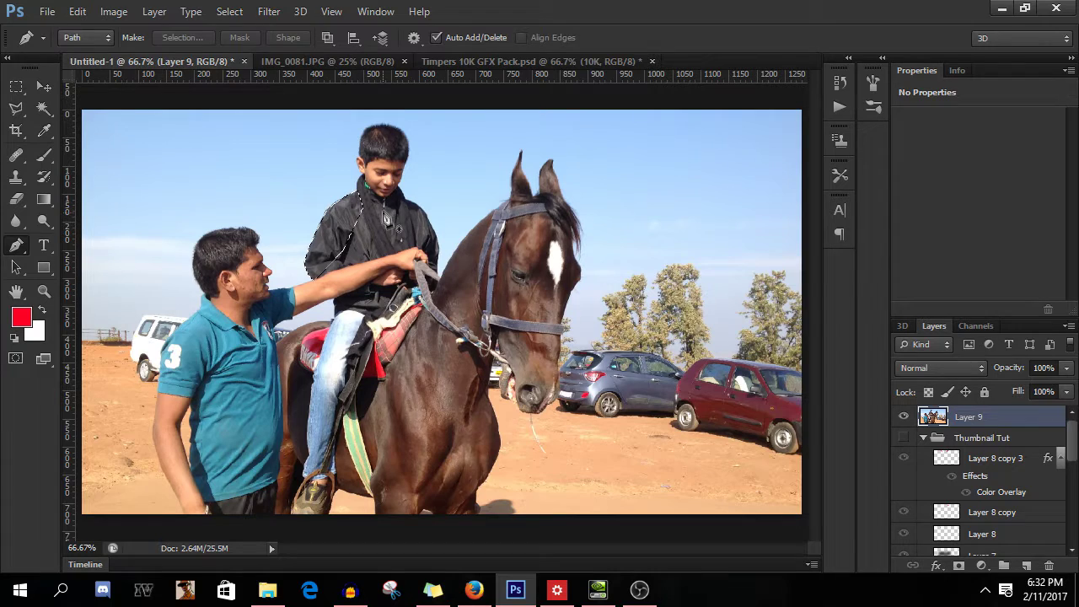
- Copy the selected jacket piece to a new layer, view it with Layer 9 hidden, and undo the copy
key("ctrl+j")
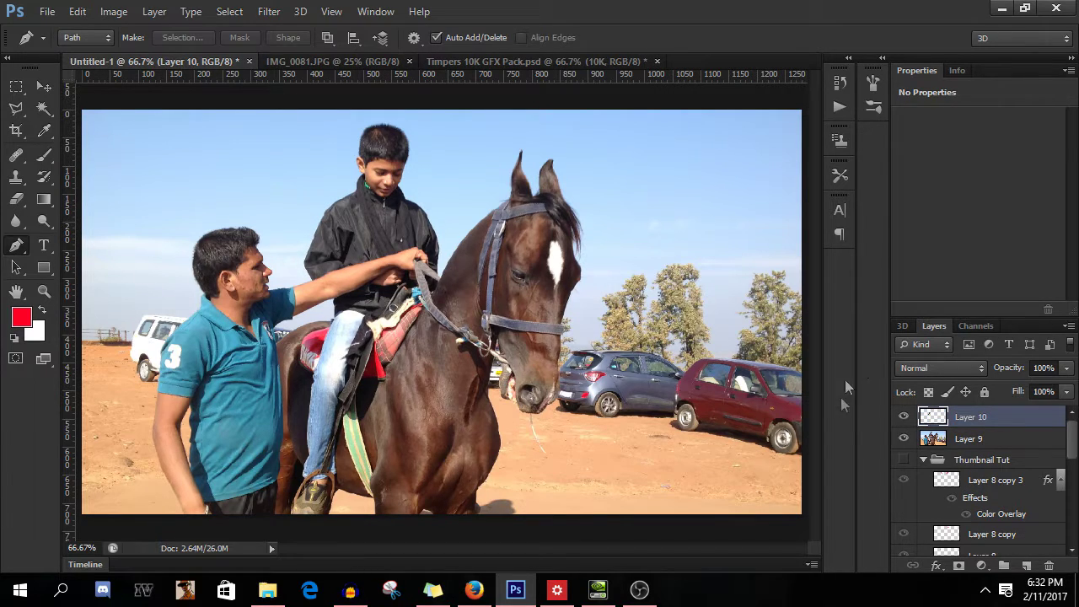
left_click(903, 440)
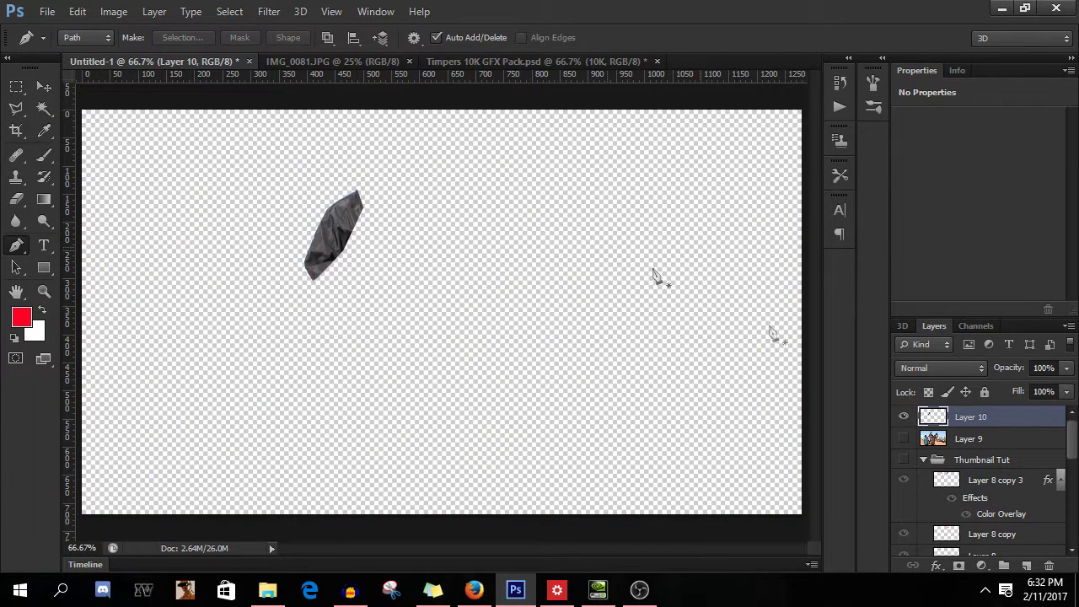
left_click(903, 439)
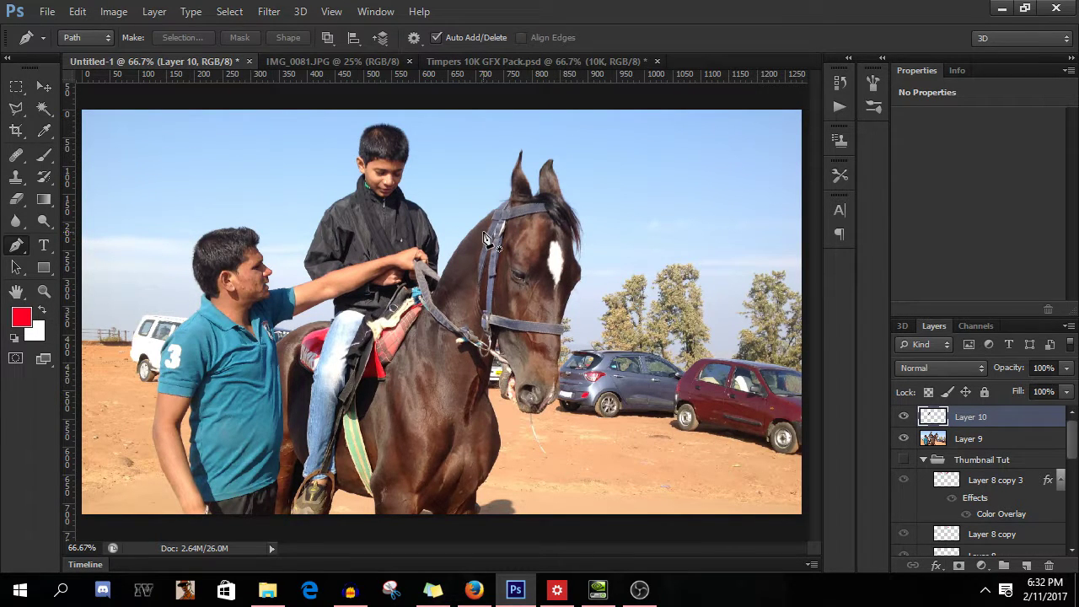
key("ctrl+z")
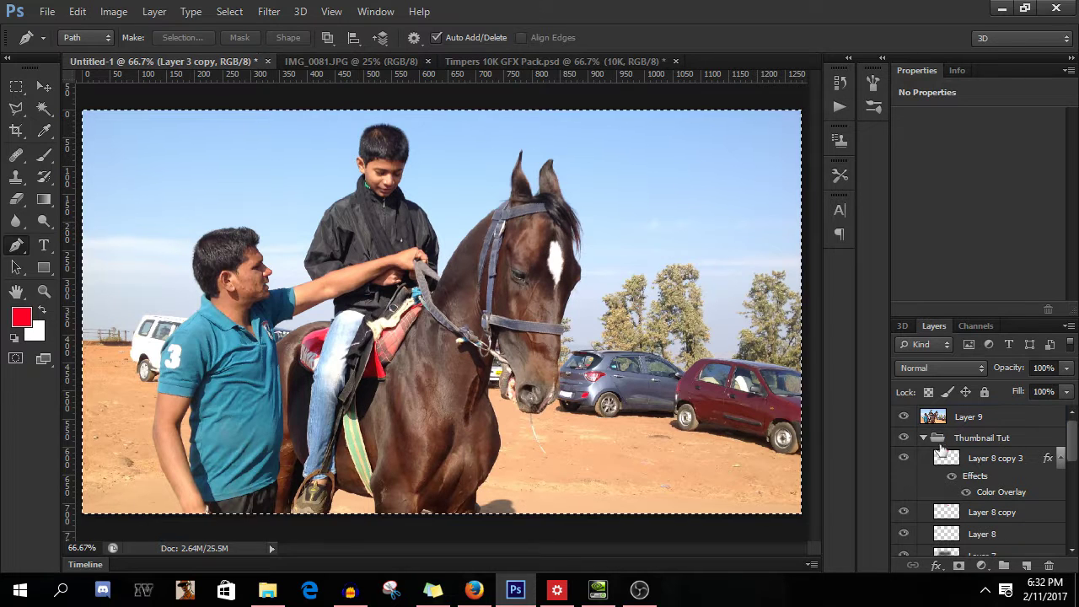
- Hide and collapse the Thumbnail Tut group, and paste the ready-made cut-out of the rider and horse above Layer 9
left_click(903, 439)
left_click(923, 438)
left_click(968, 418)
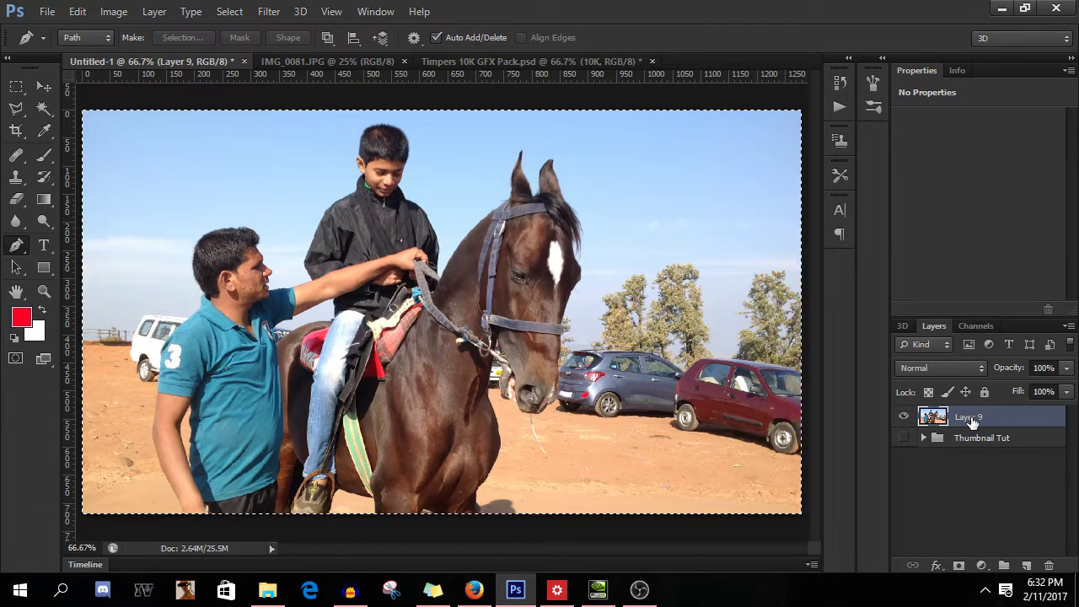
key("ctrl+v")
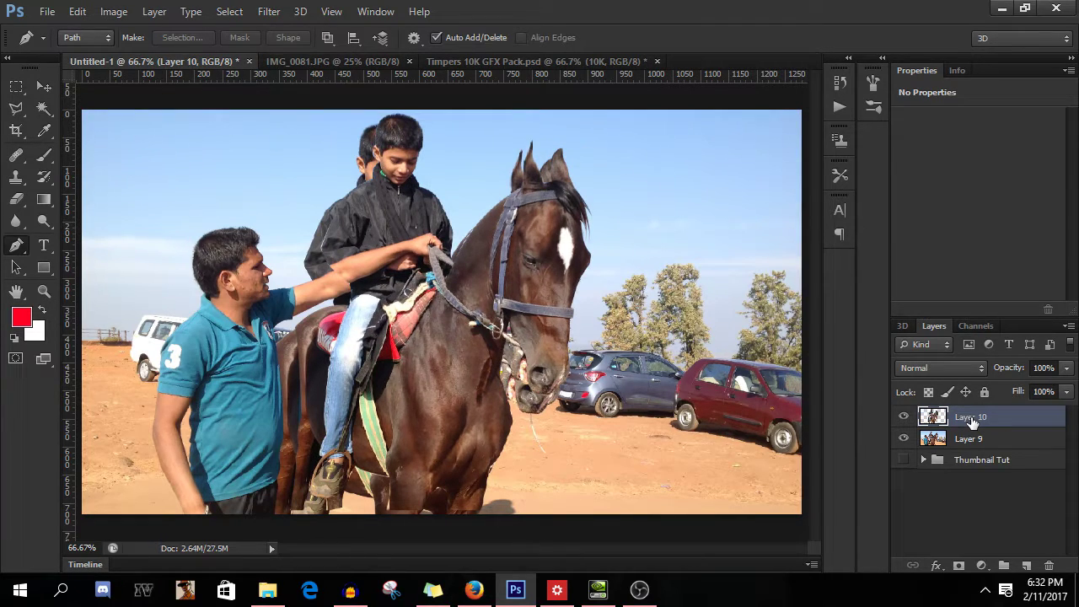
- Check the cut-out with Layer 9 hidden, show Layer 9 again, and move the cut-out into alignment with the rider and horse beneath
left_click(902, 439)
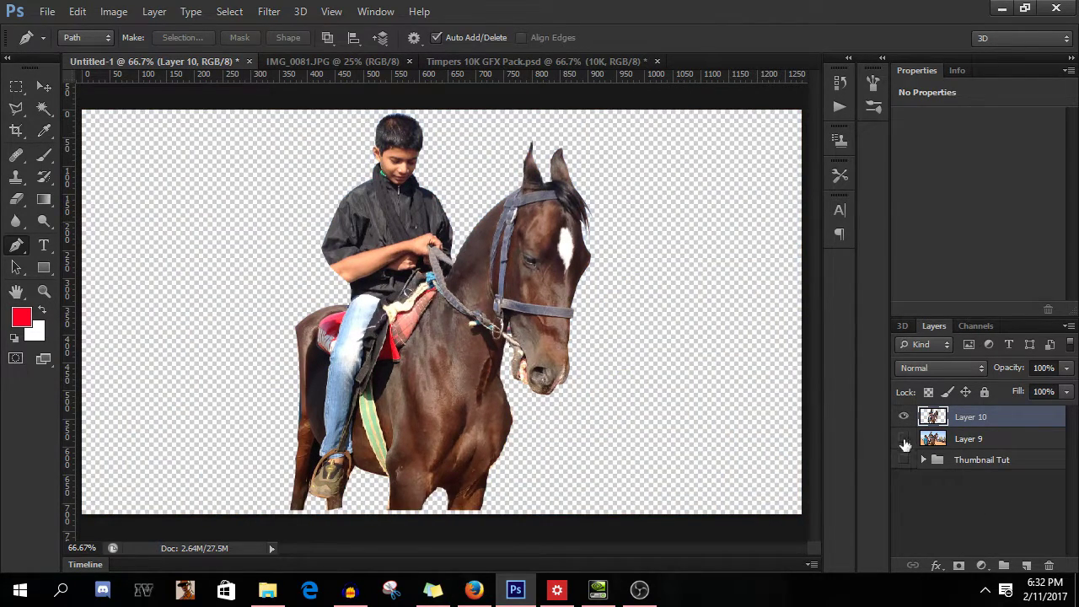
left_click(903, 438)
left_click(43, 86)
left_click_drag(546, 313, 533, 329)
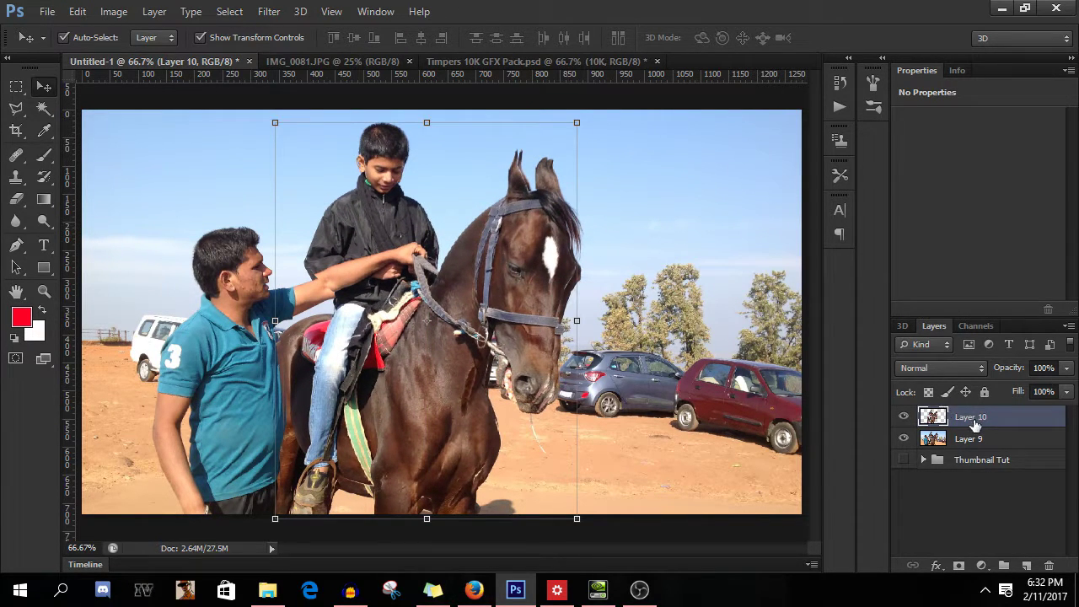
- Duplicate the rider-and-horse cut-out on Layer 10
key("ctrl+j")
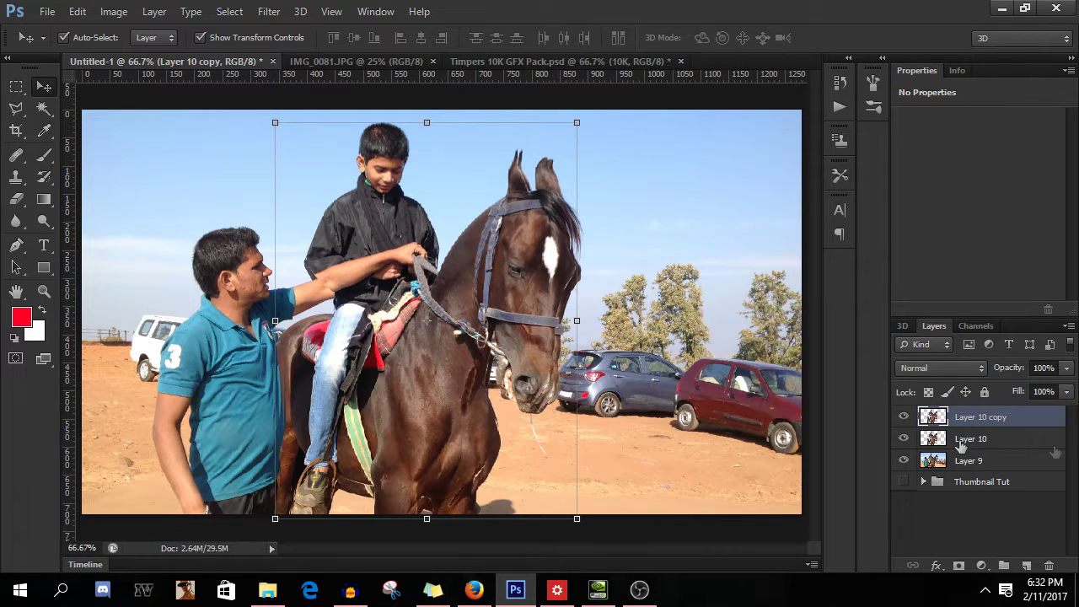
left_click(1007, 439)
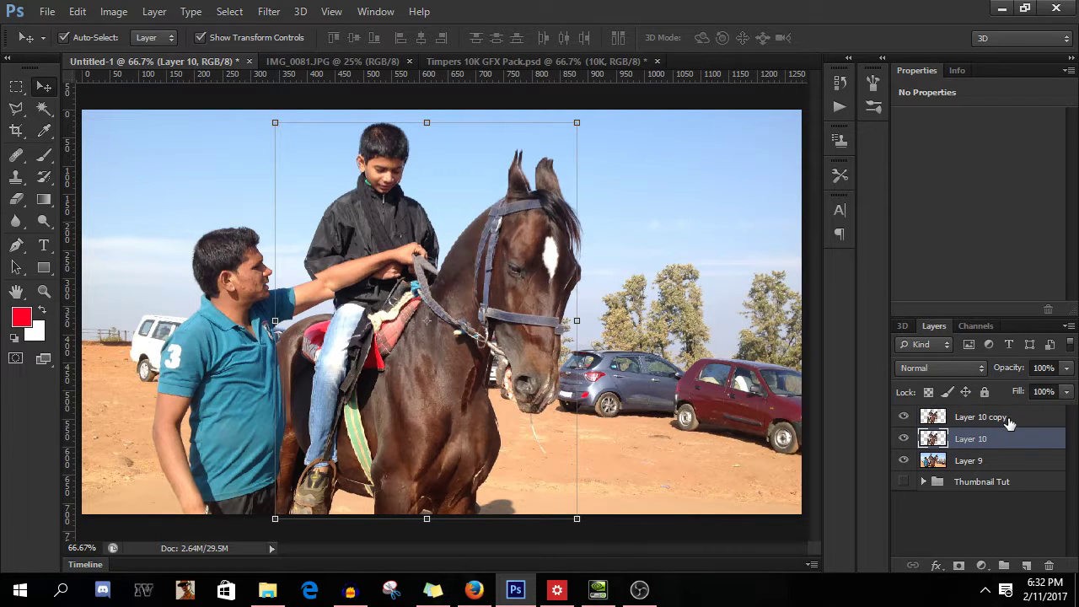
left_click(1018, 419)
- Add a solid red outside stroke to Layer 10, the lower of the two cut-out layers
left_click(1024, 441)
left_click(935, 566)
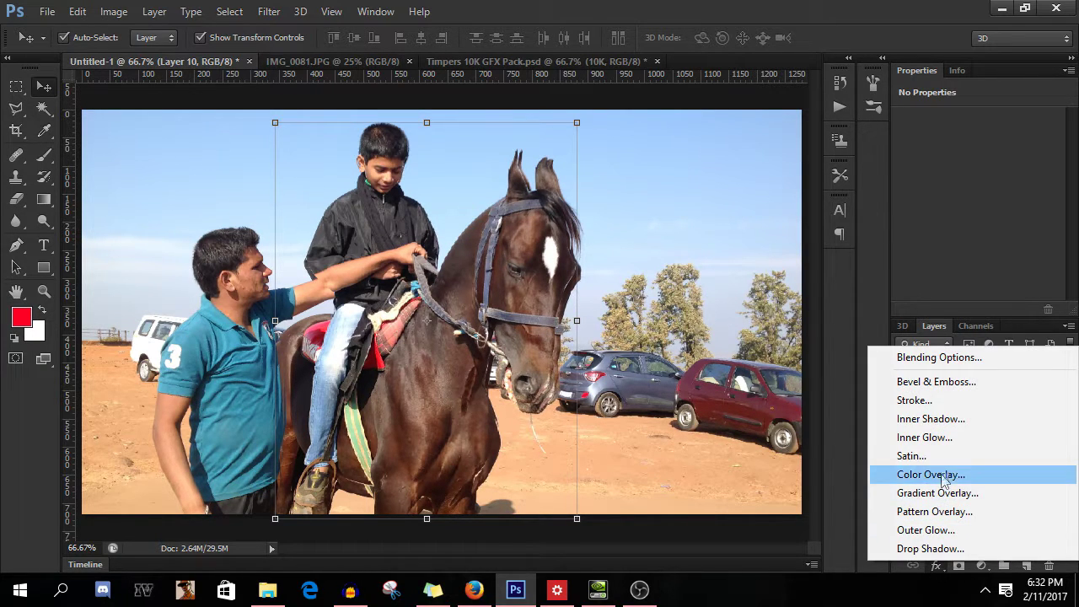
left_click(950, 402)
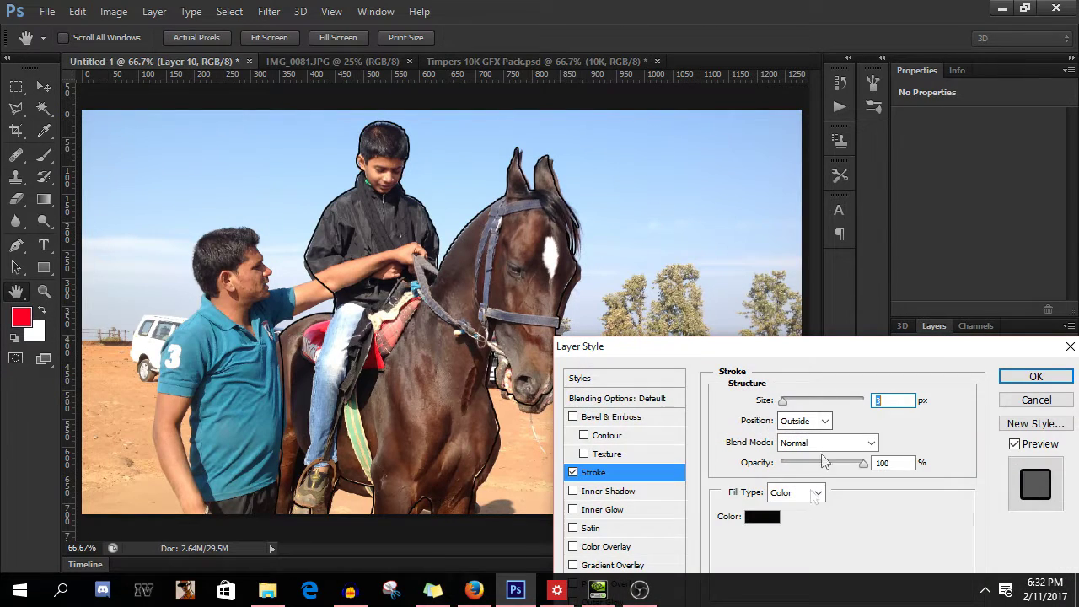
left_click(761, 517)
left_click(907, 277)
left_click_drag(851, 296, 885, 278)
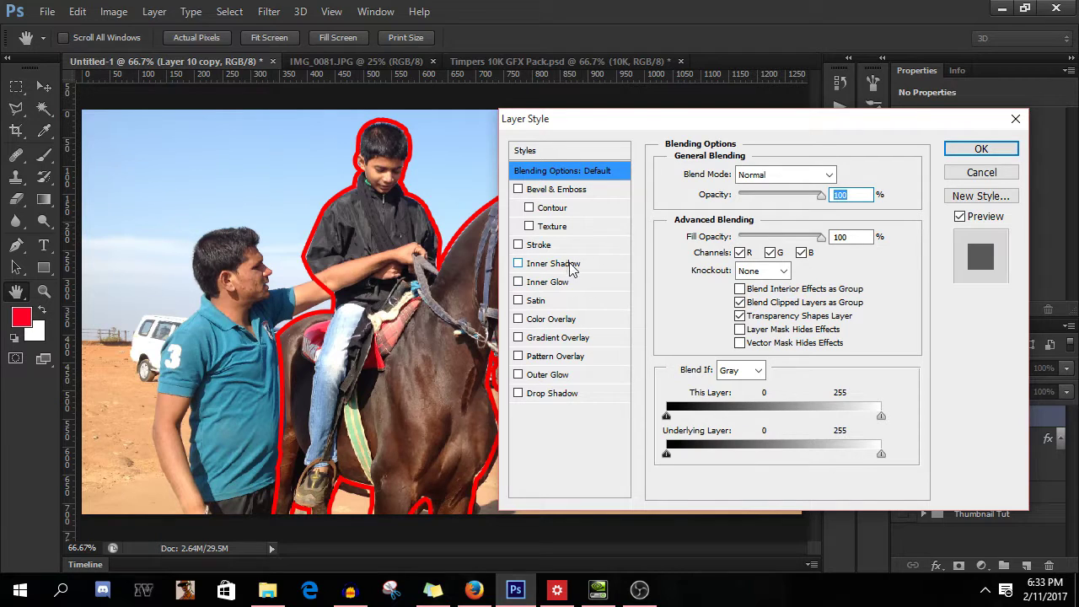
left_click(548, 320)
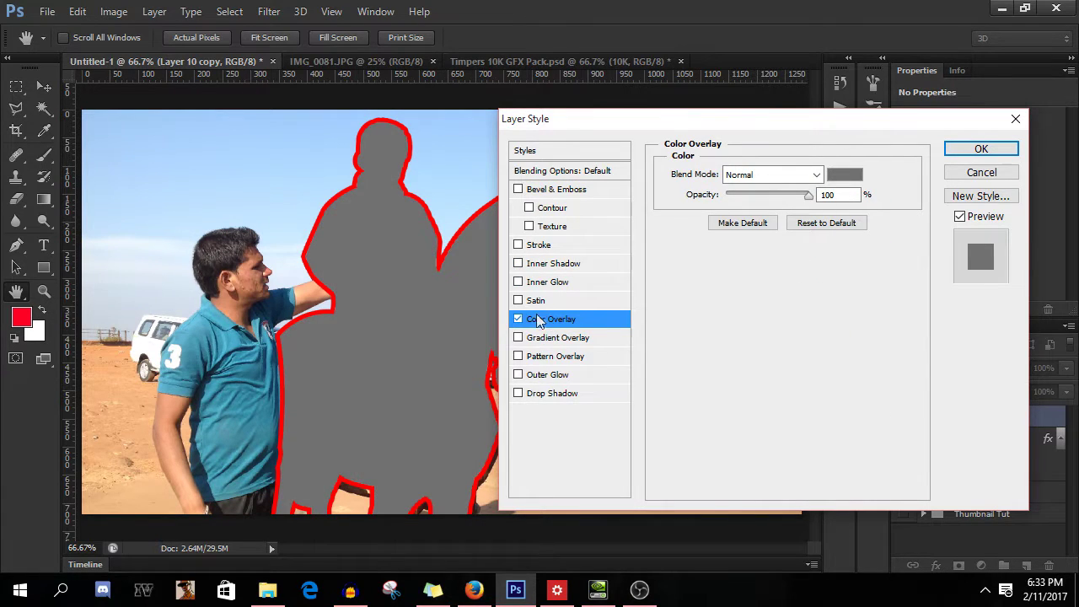
left_click(519, 320)
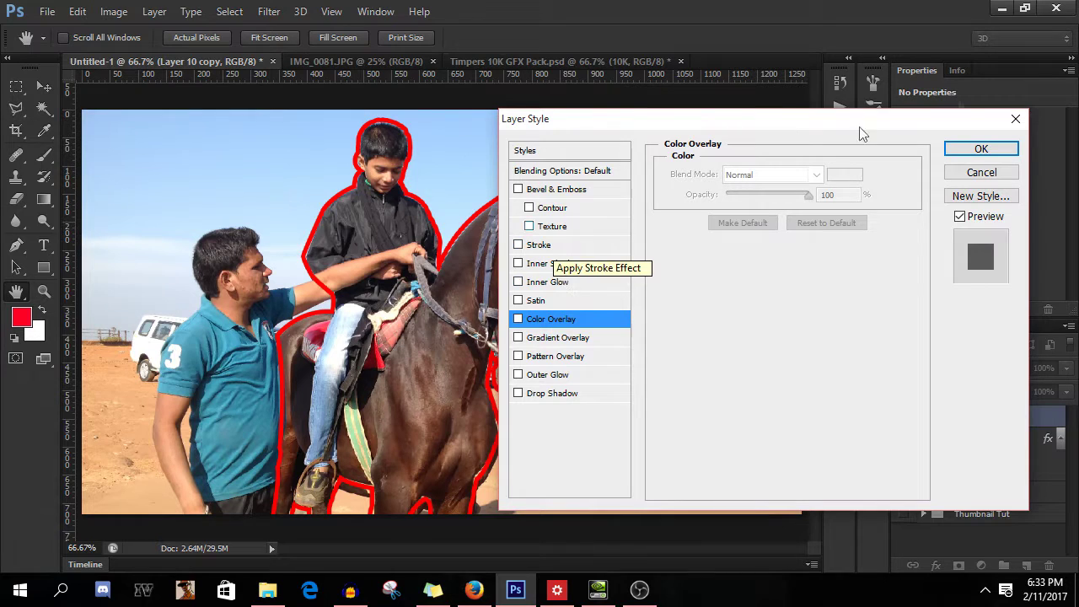
left_click_drag(945, 123, 708, 133)
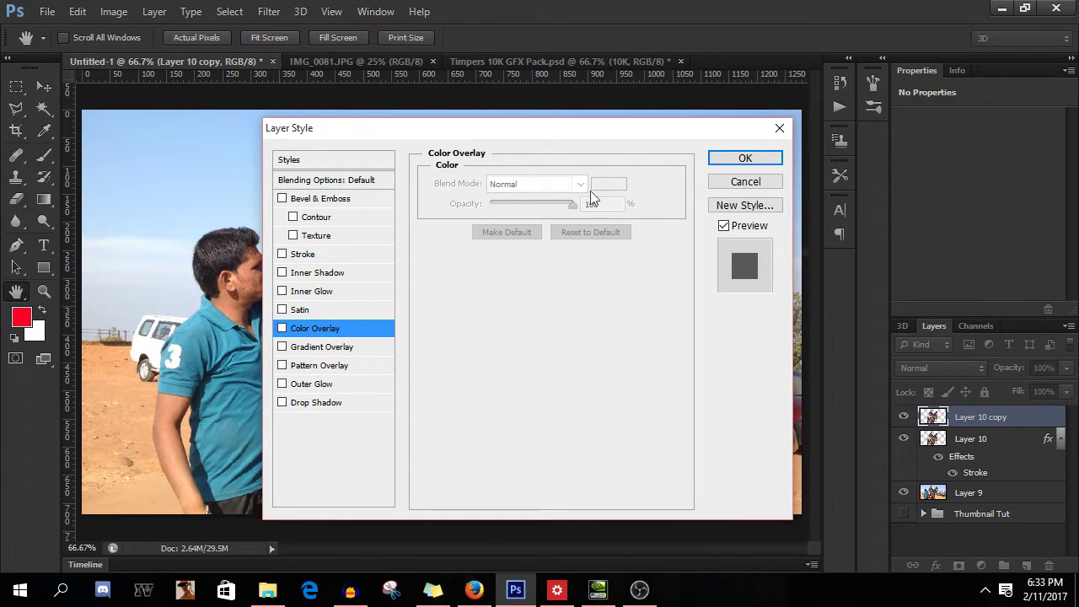
left_click_drag(494, 132, 664, 104)
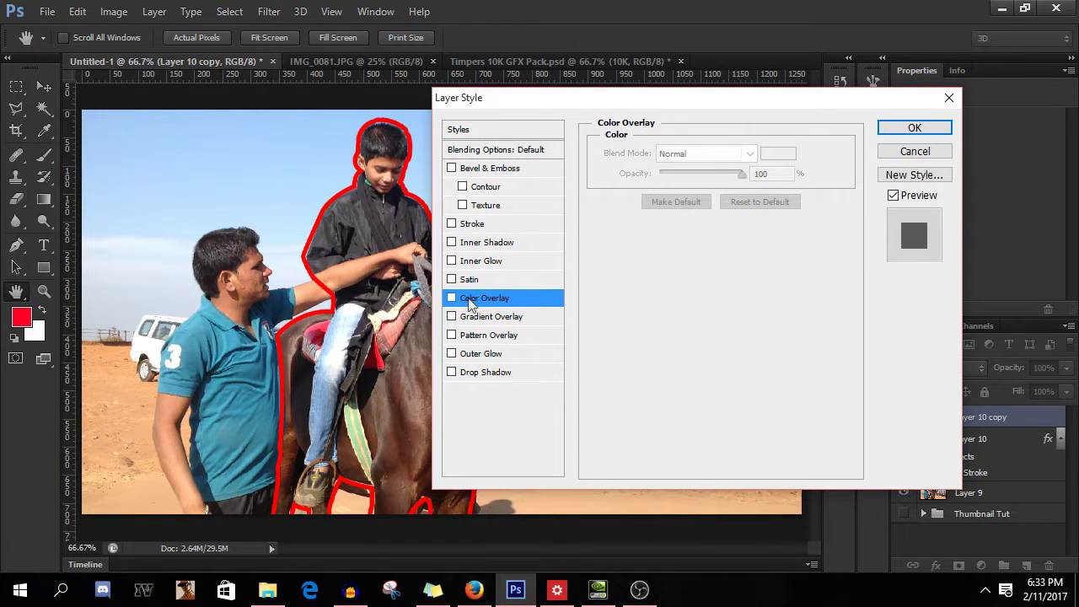
- Add a 3 px outside stroke in yellow (fffc00) to Layer 10 copy and apply it
left_click(474, 224)
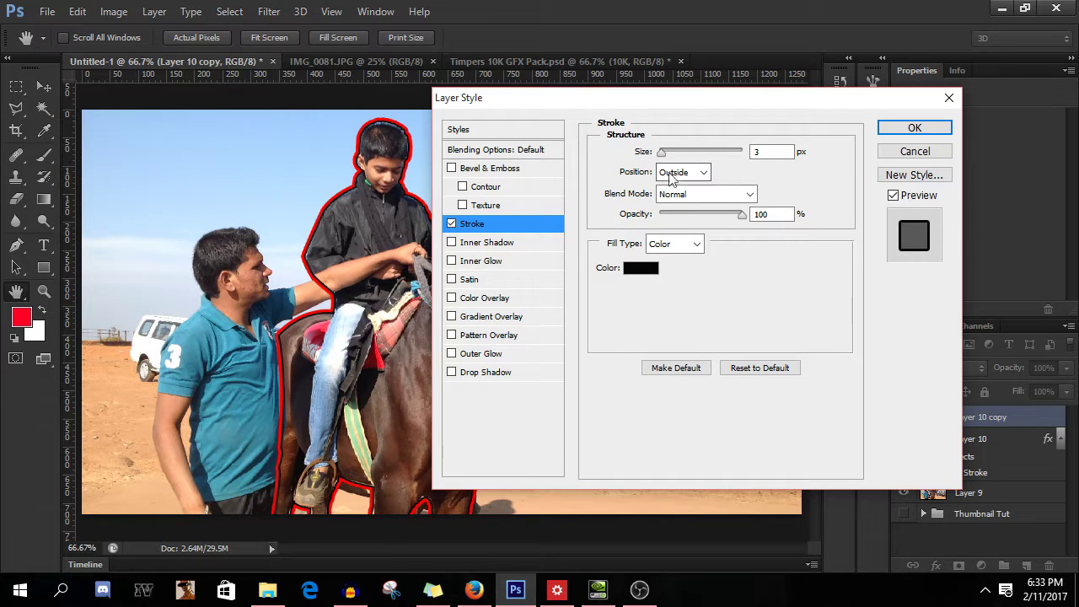
left_click(640, 267)
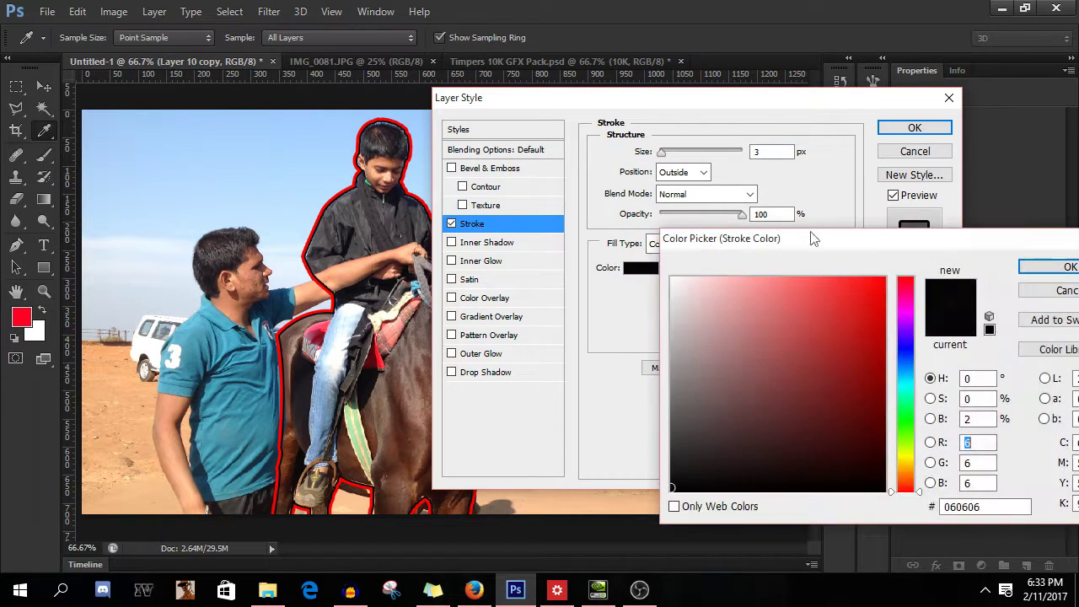
left_click(910, 459)
left_click_drag(844, 352, 885, 277)
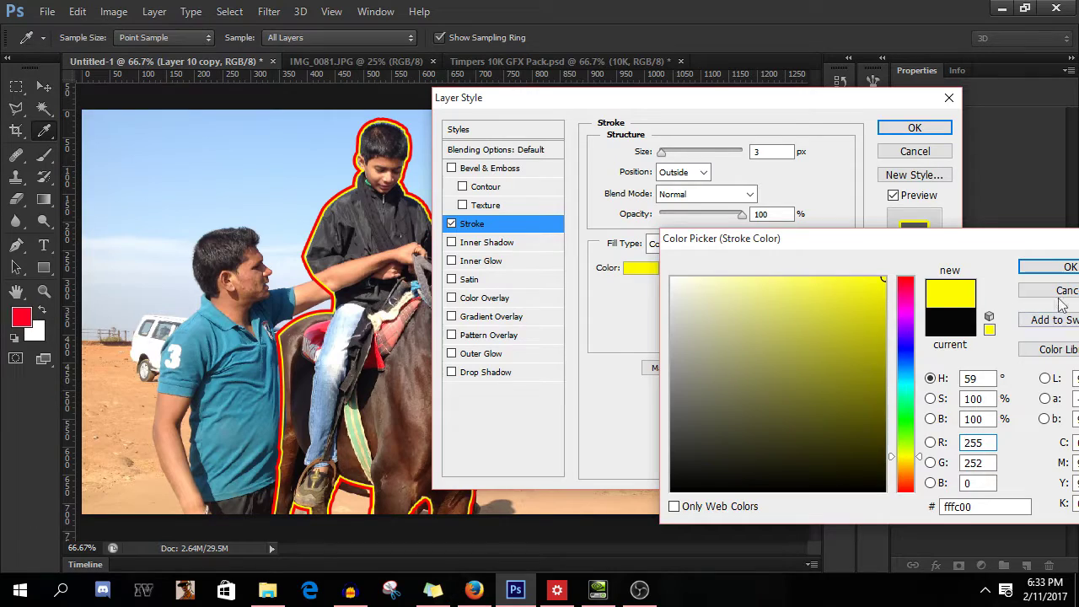
left_click(1050, 267)
left_click(915, 128)
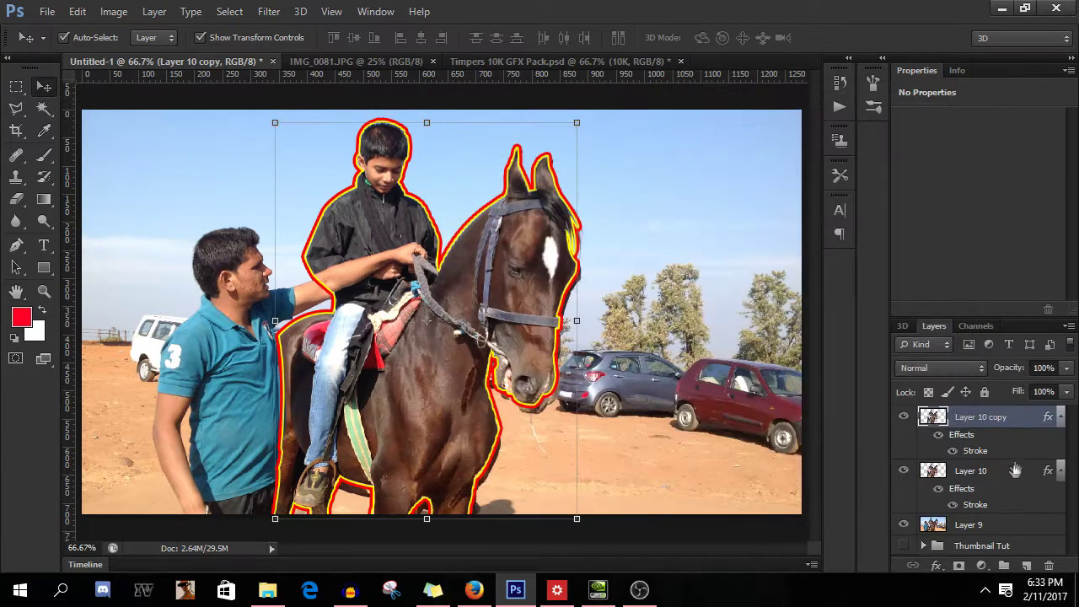
- Set the size of the red stroke on Layer 10 to 15 px
double_click(975, 506)
left_click_drag(663, 158, 675, 158)
left_click(777, 152)
key("Down")
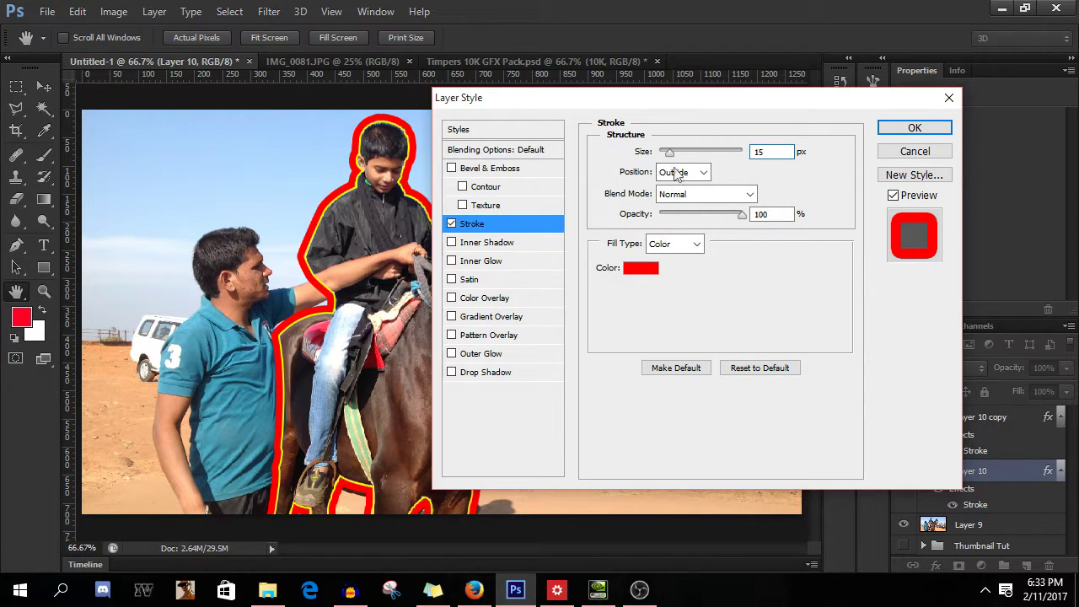
left_click(915, 127)
- Try a size of 11 px for the yellow stroke on Layer 10 copy, and set it to 6 px
double_click(974, 451)
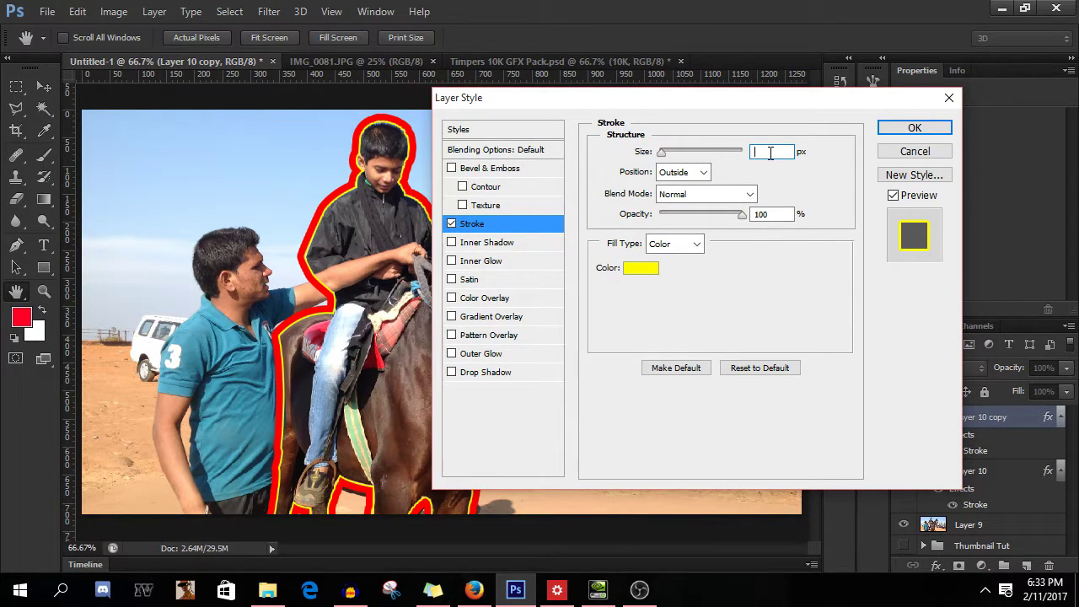
type("11")
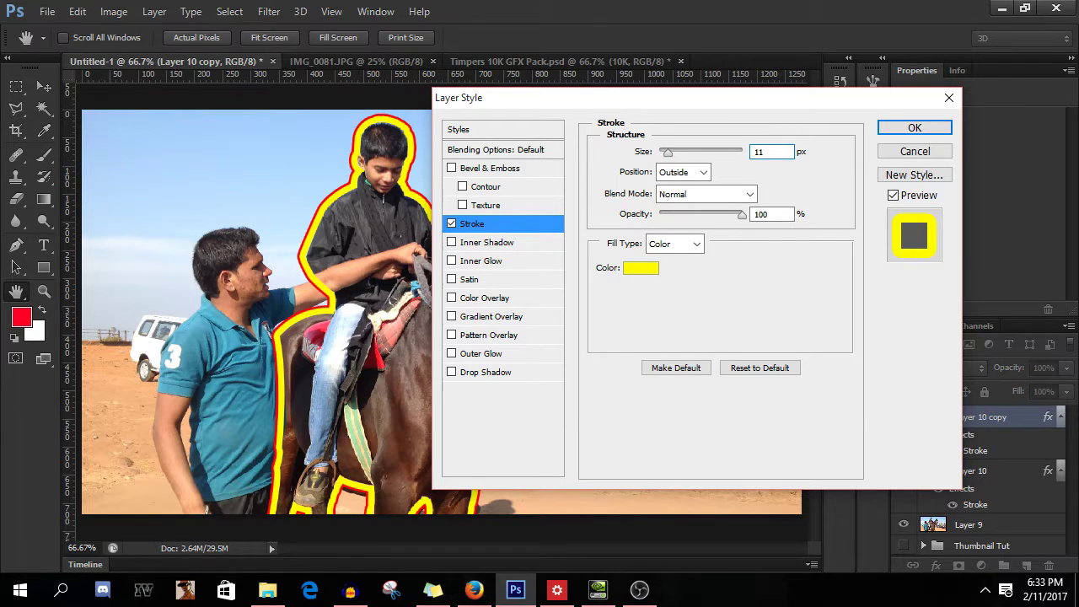
key("BackSpace")
key("BackSpace")
type("6")
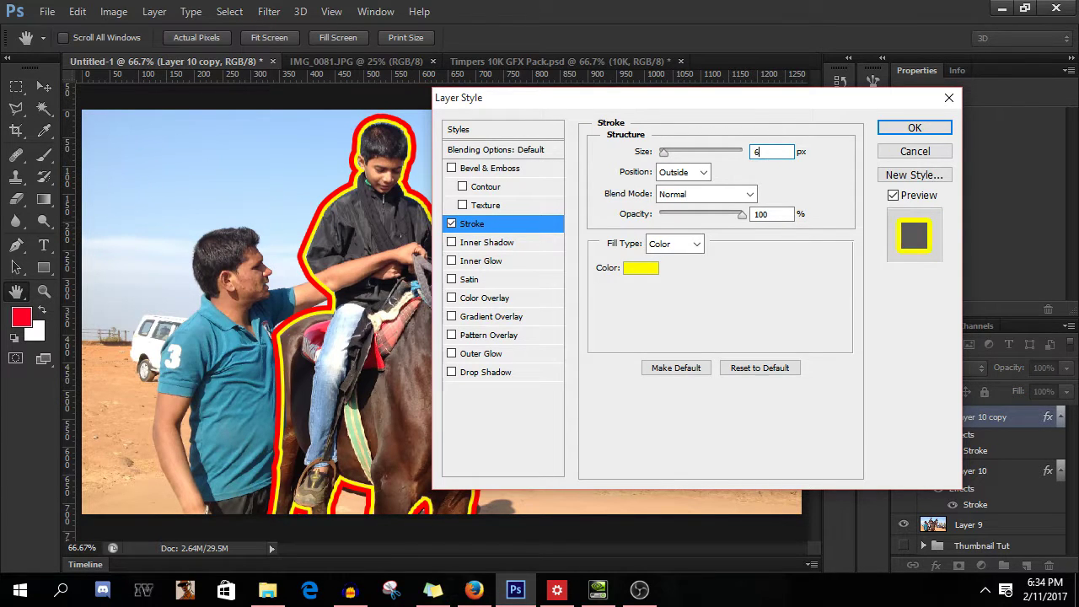
left_click(915, 128)
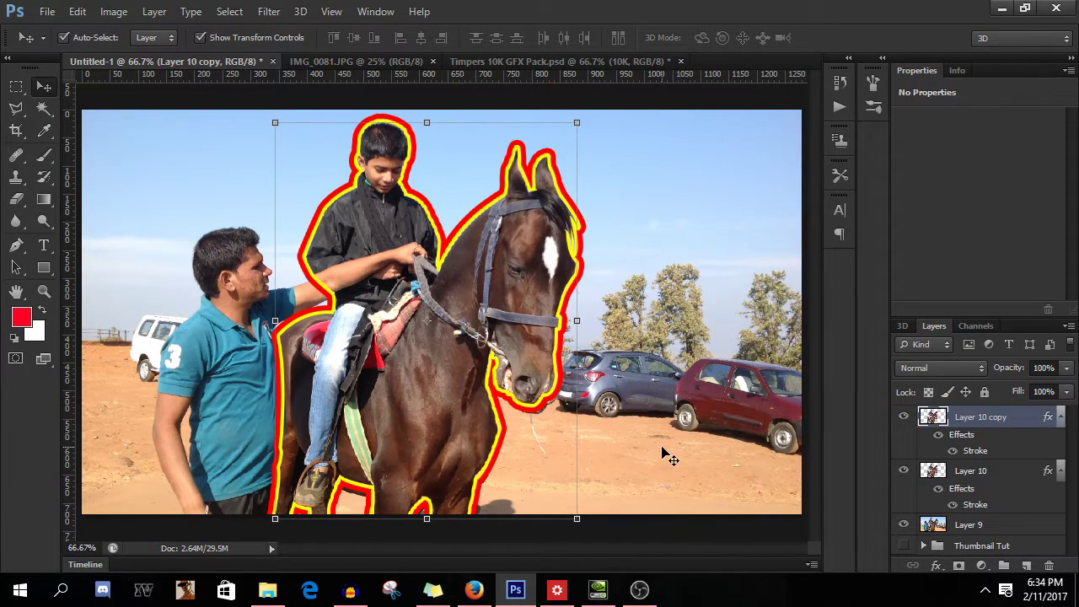
- Shift Layer 10 and Layer 10 copy together slightly to align the outlined cut-outs with the horse's muzzle in the photo
key("ctrl+minus")
left_click(753, 436)
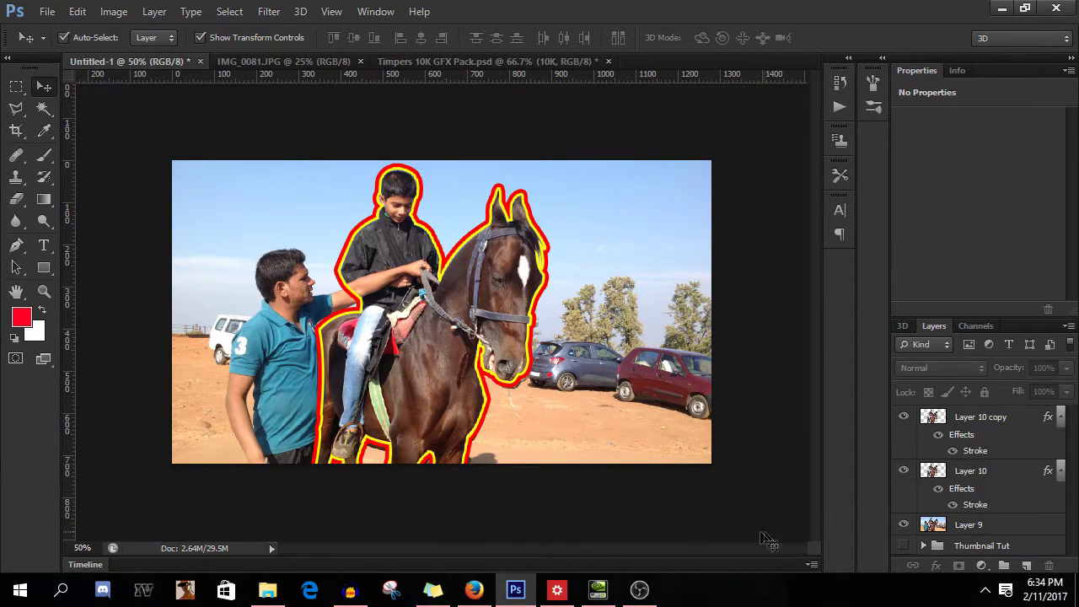
left_click(1003, 419)
left_click(1002, 472, "shift")
scroll(495, 331, "up", 2)
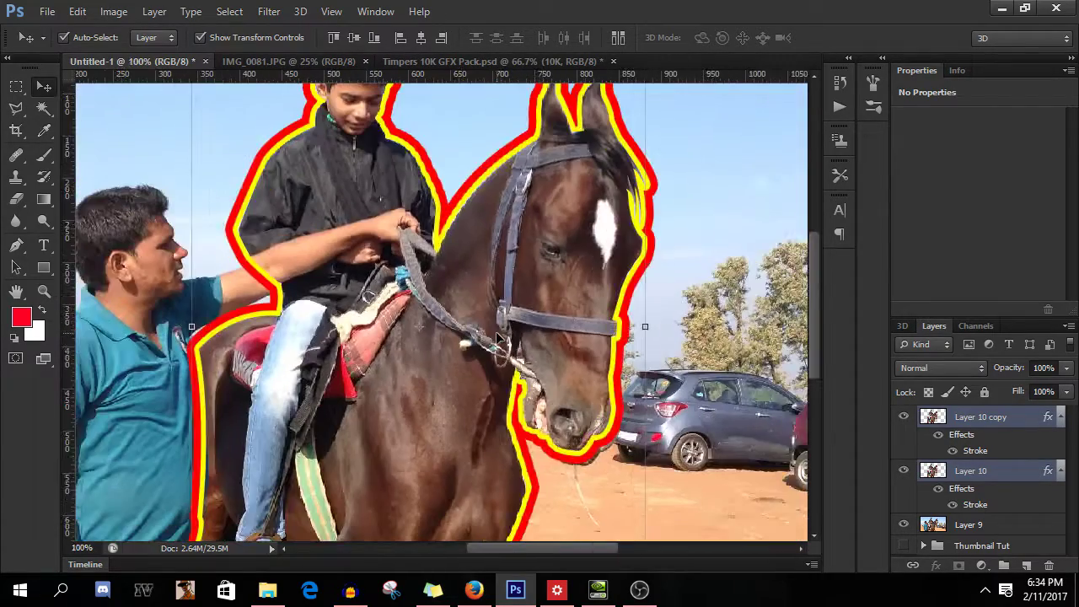
left_click_drag(560, 407, 561, 411)
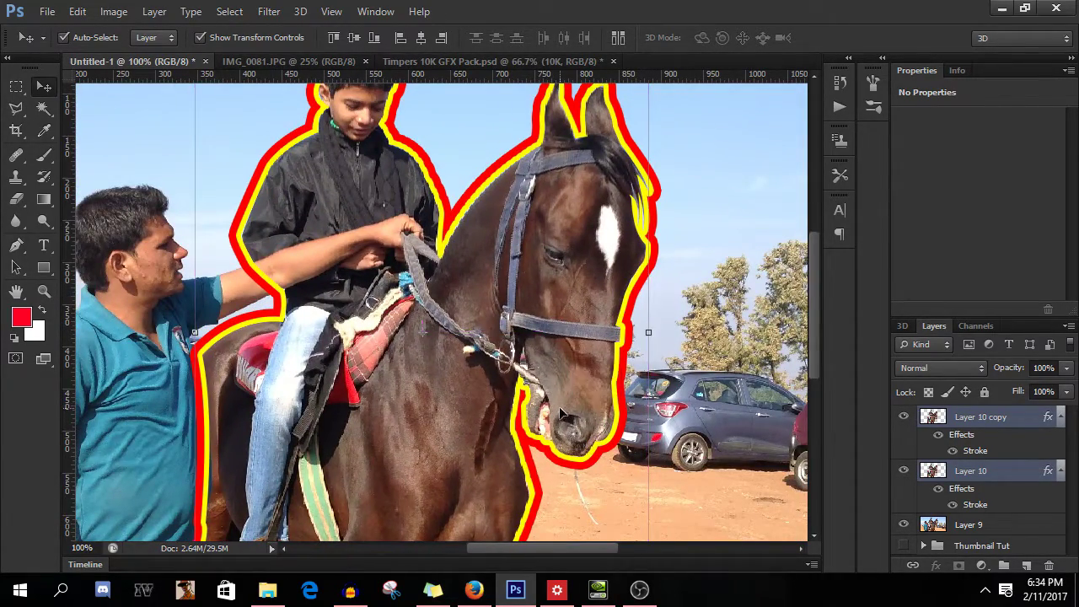
left_click_drag(815, 332, 822, 393)
left_click(662, 518)
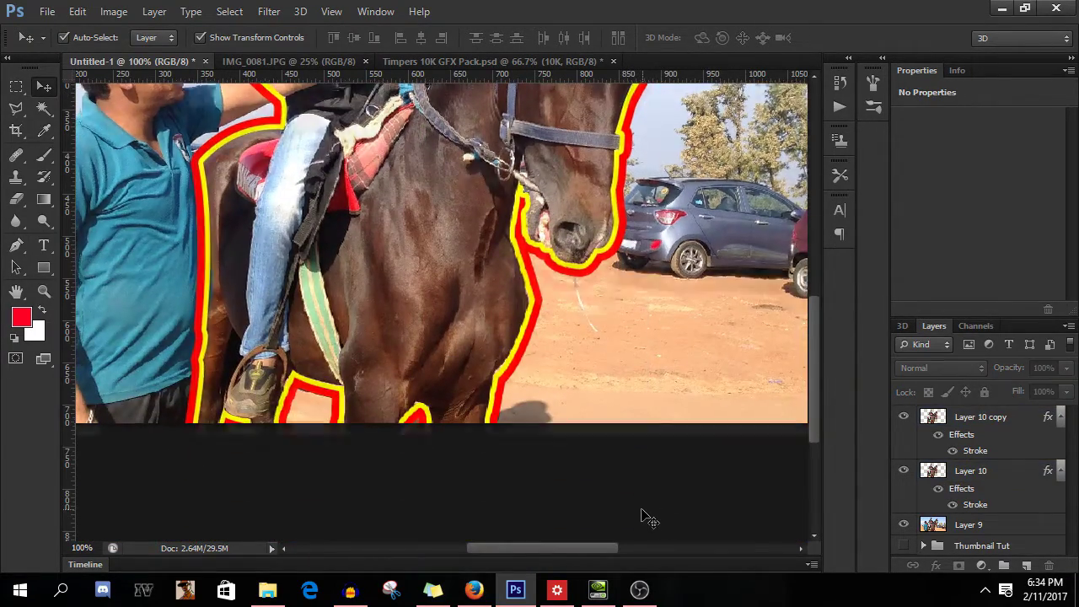
key("ctrl+minus")
key("ctrl+minus")
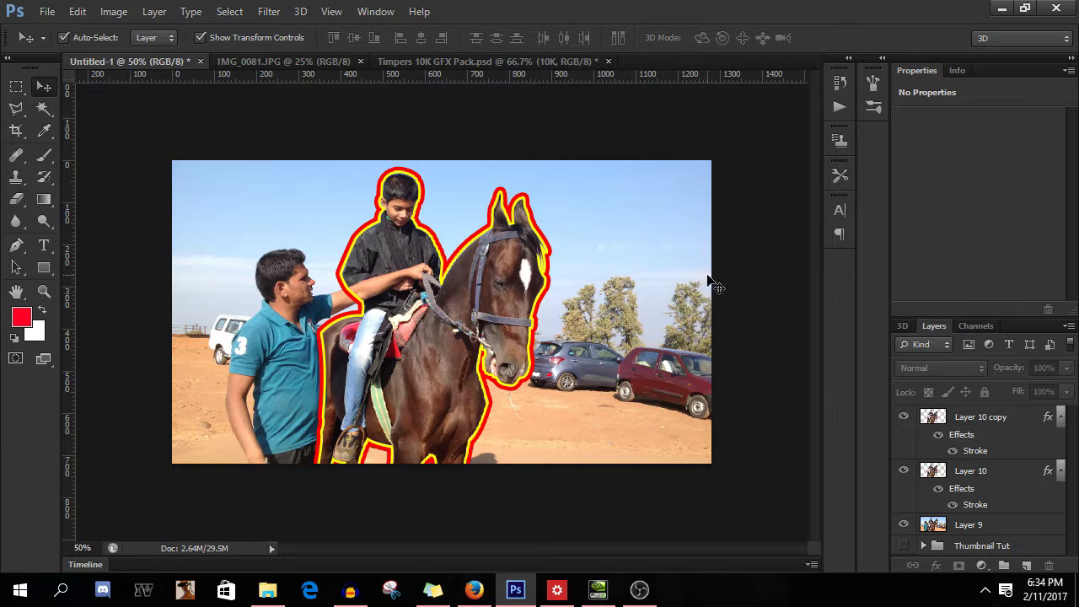
- Add an Exposure adjustment above Layer 9 with exposure -0.67, offset -0.0333 and gamma correction 1.19
left_click(985, 517)
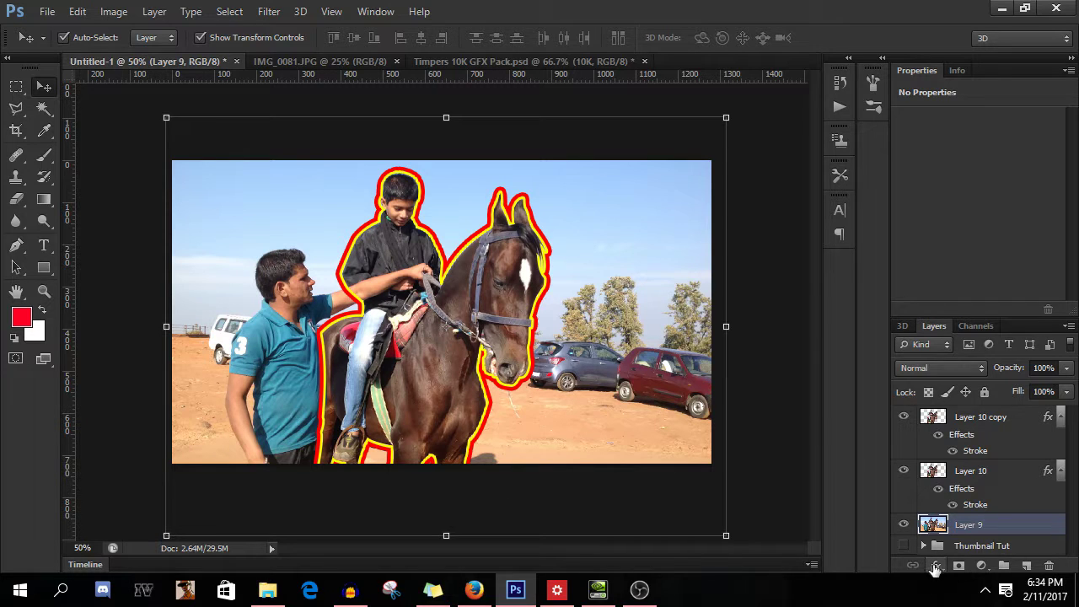
left_click(937, 566)
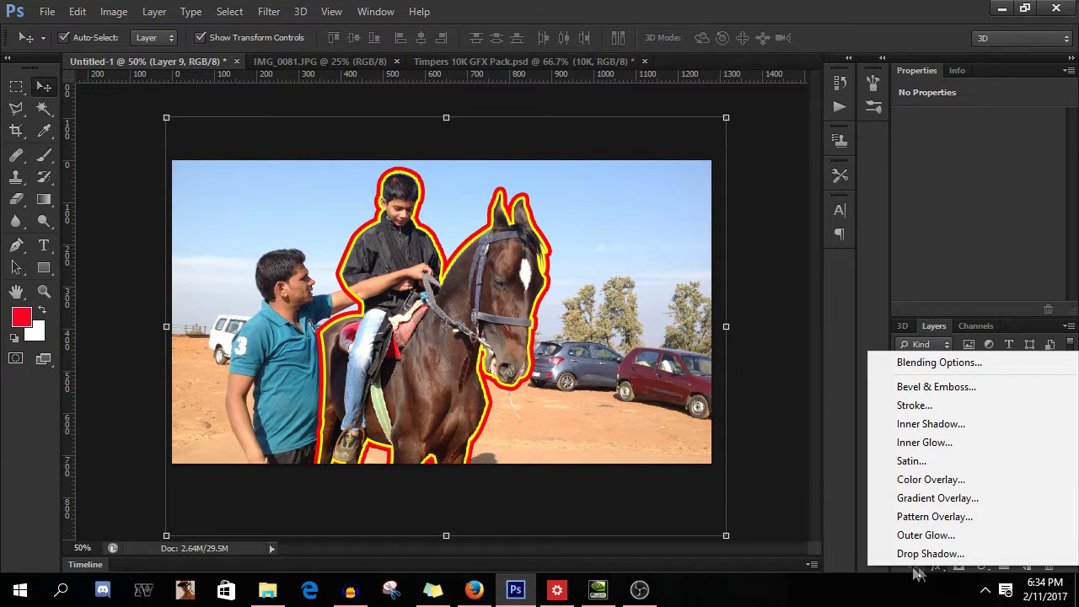
left_click(778, 506)
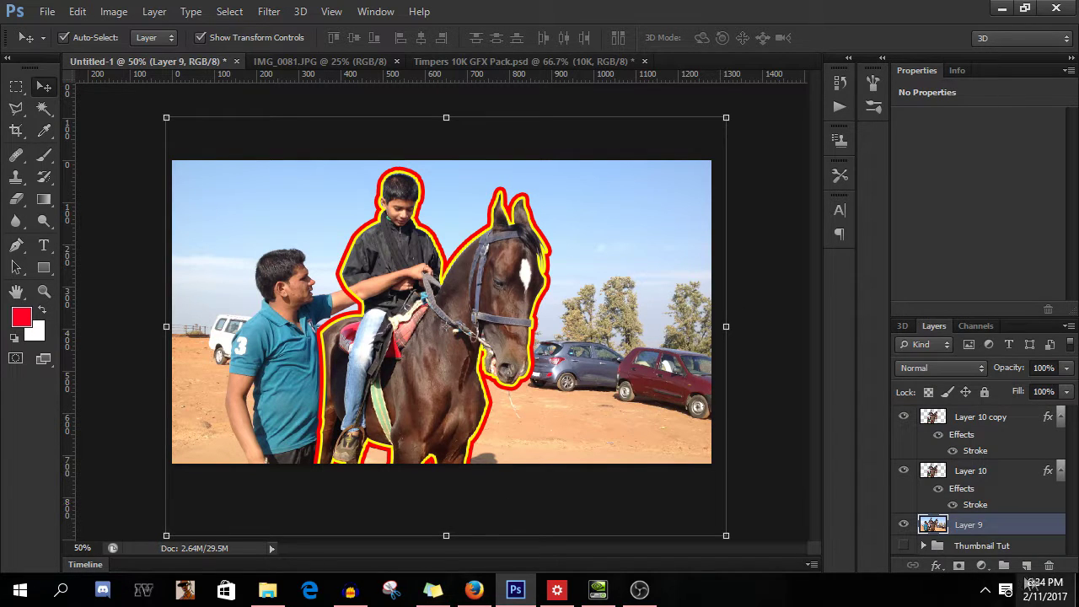
left_click(982, 564)
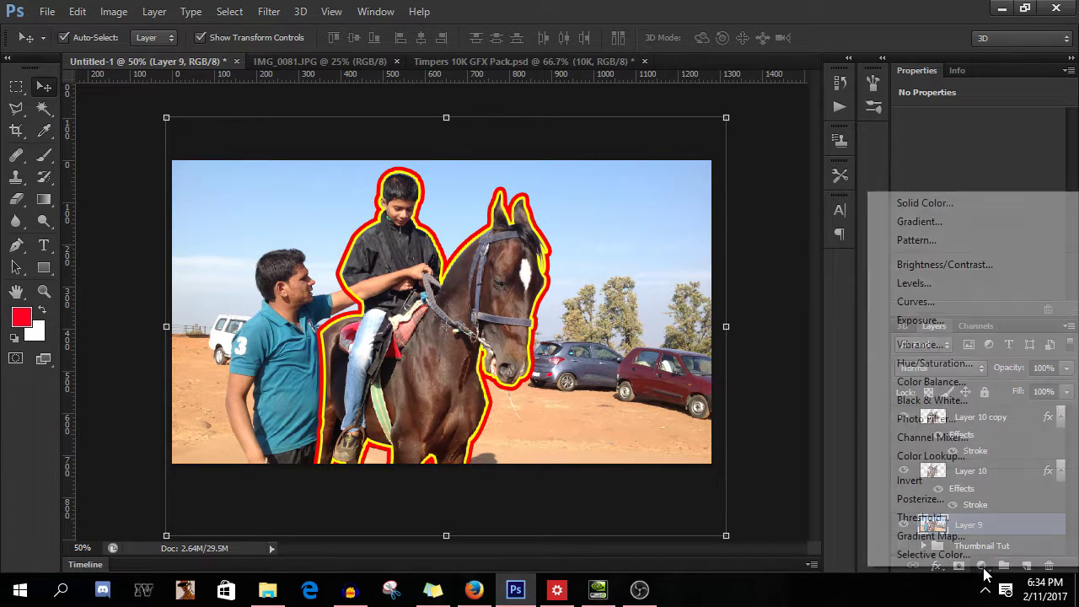
left_click(939, 322)
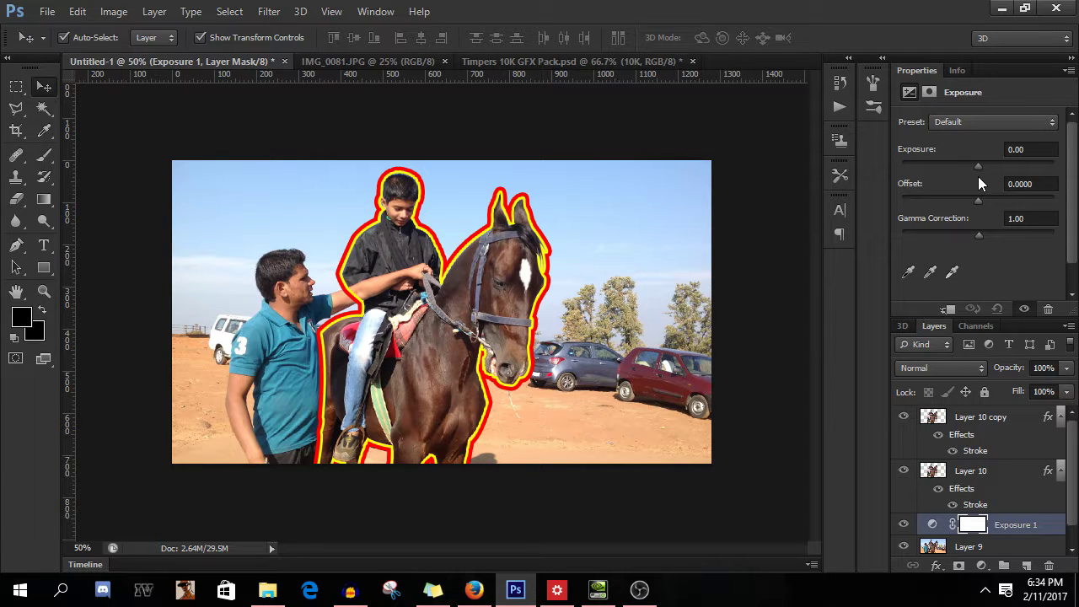
left_click_drag(977, 168, 973, 197)
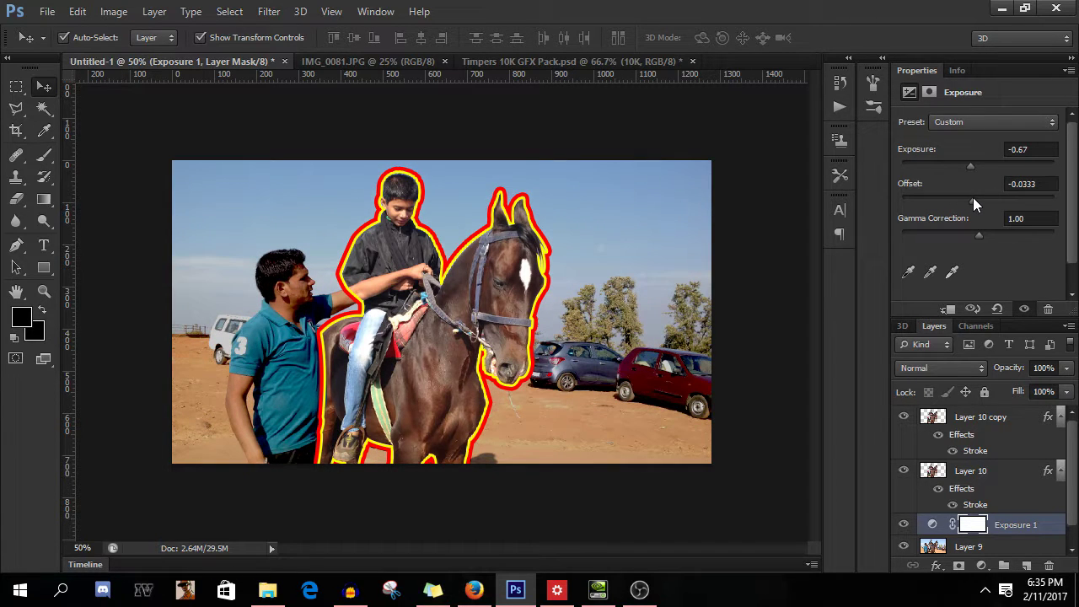
left_click_drag(992, 235, 970, 236)
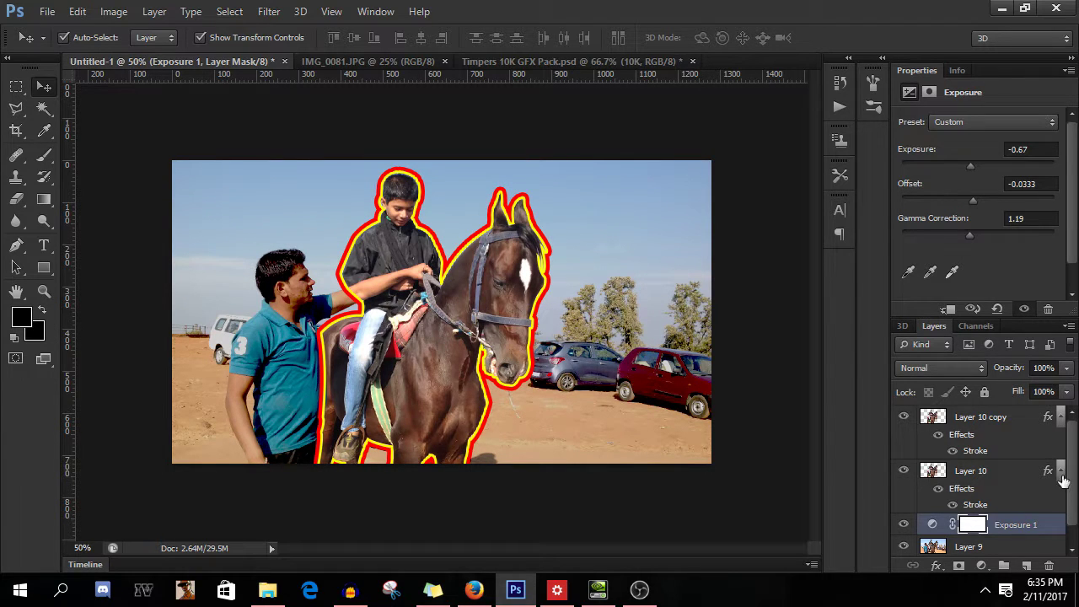
- Create a new empty layer directly above the Exposure 1 adjustment and below Layer 10
scroll(1073, 469, "down", 1)
scroll(1071, 446, "up", 1)
left_click(978, 472)
left_click(1035, 524)
left_click(1027, 566)
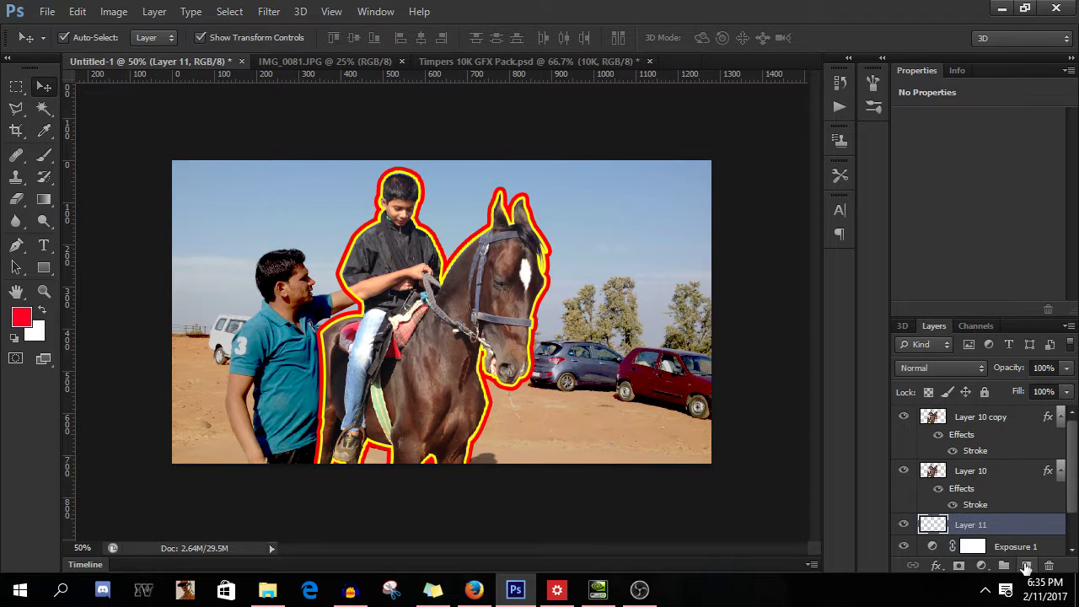
- Paint near-black (#010101) shading along both side edges of the picture on Layer 11 with a soft 1057 px brush
left_click(44, 154)
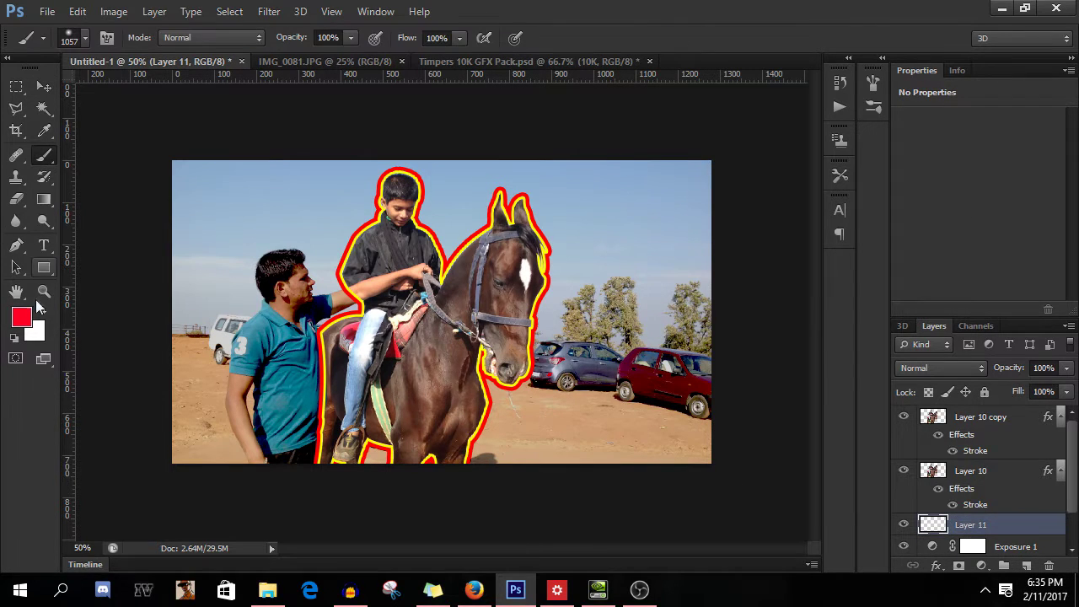
left_click(26, 317)
left_click(674, 493)
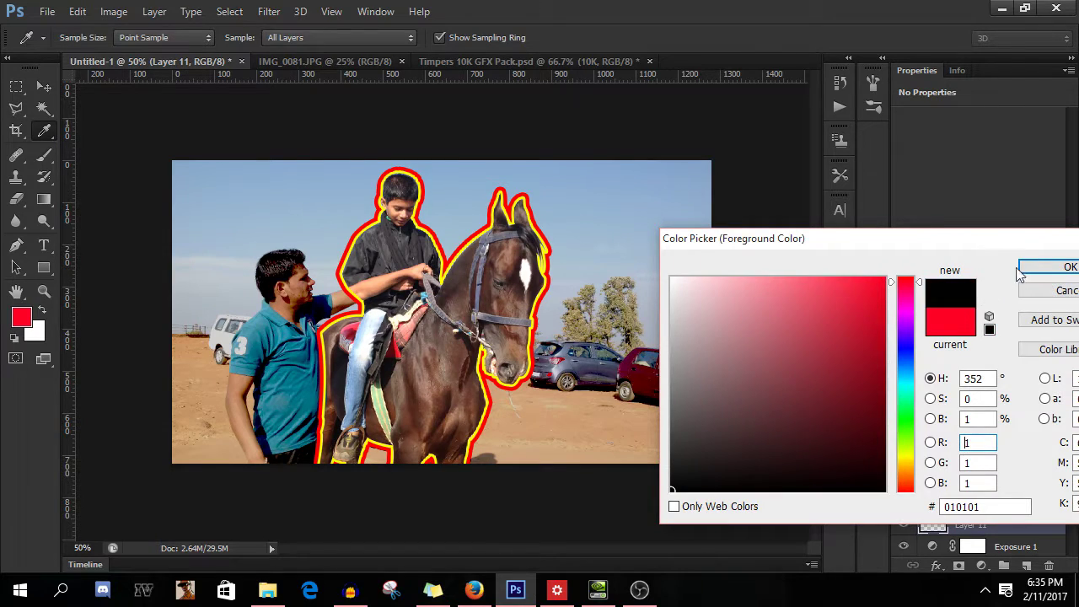
left_click(1047, 267)
key("ctrl+minus")
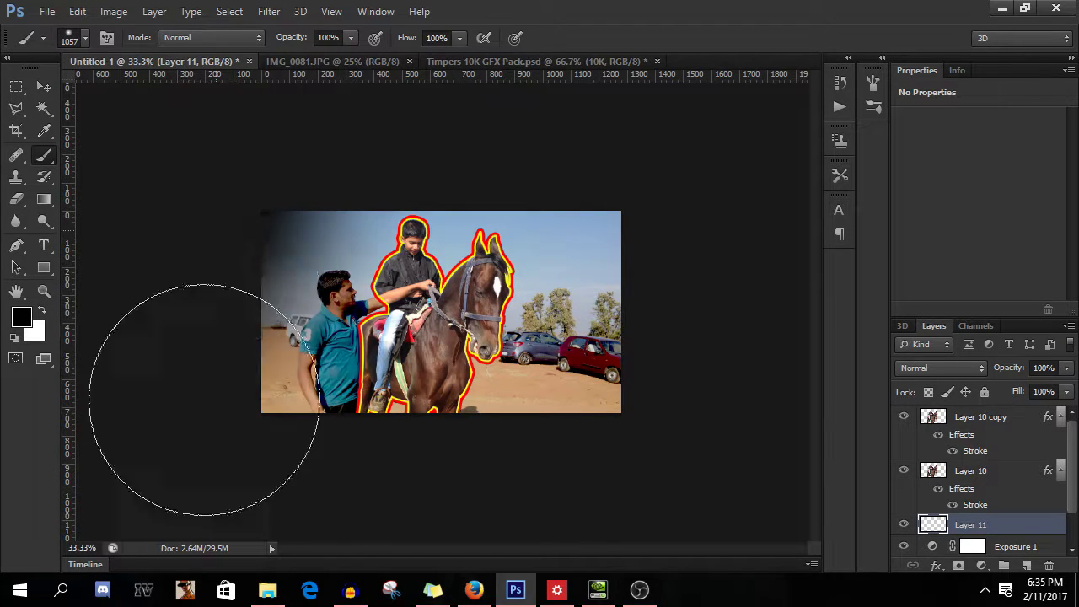
left_click_drag(241, 188, 211, 327)
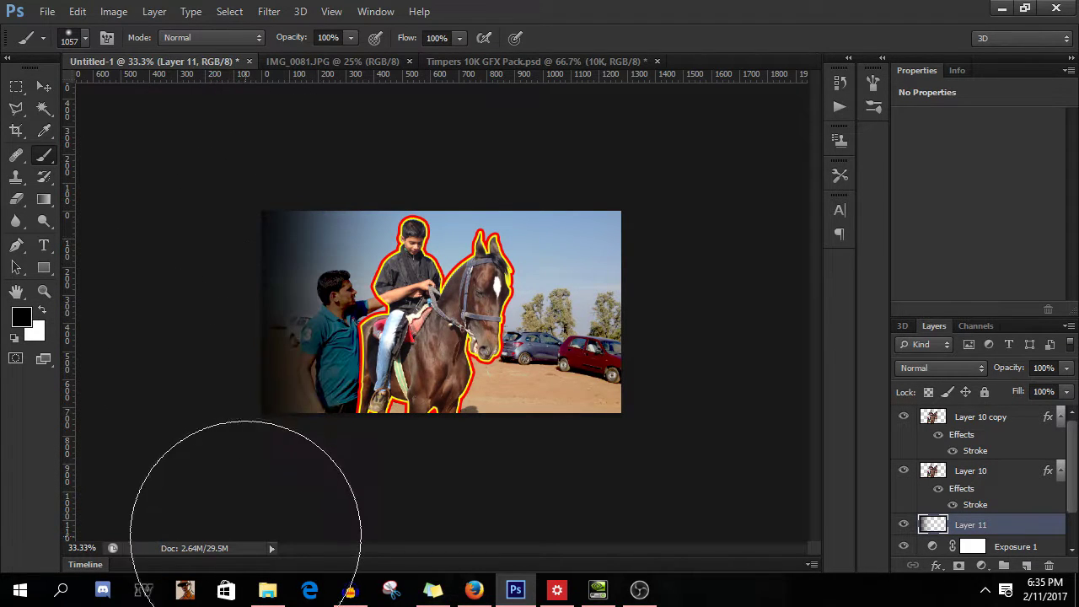
left_click_drag(655, 181, 677, 514)
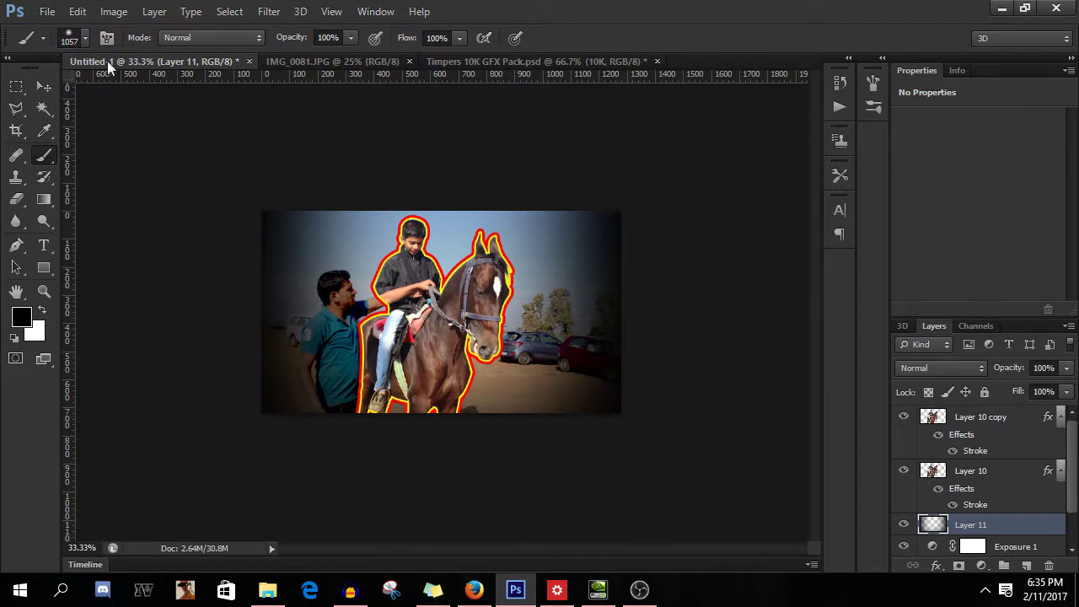
left_click(86, 39)
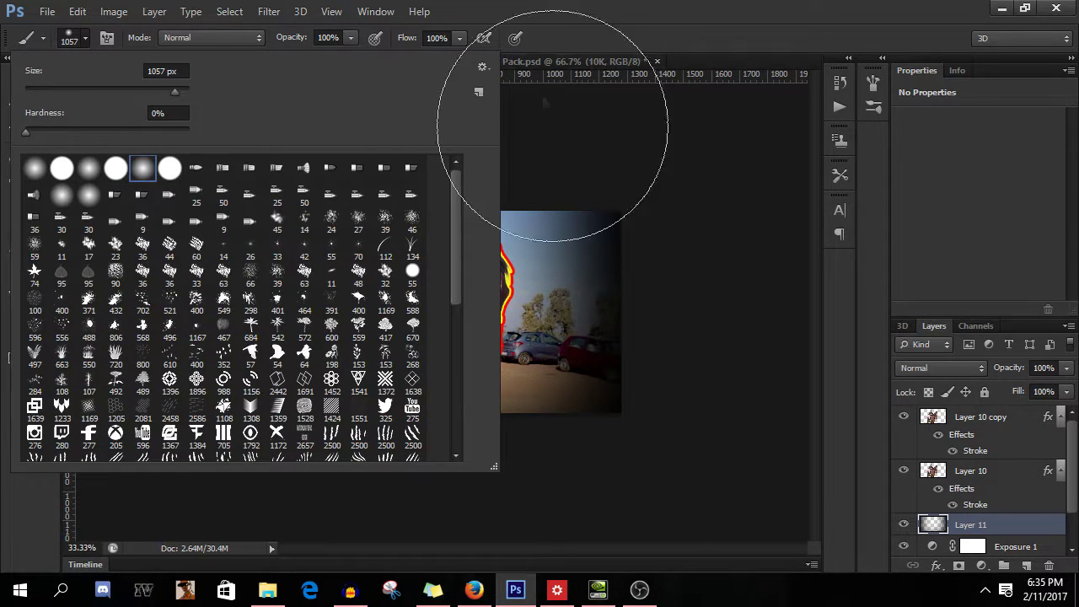
- Lower the opacity of the painted vignette on Layer 11 to 71%
left_click(976, 523)
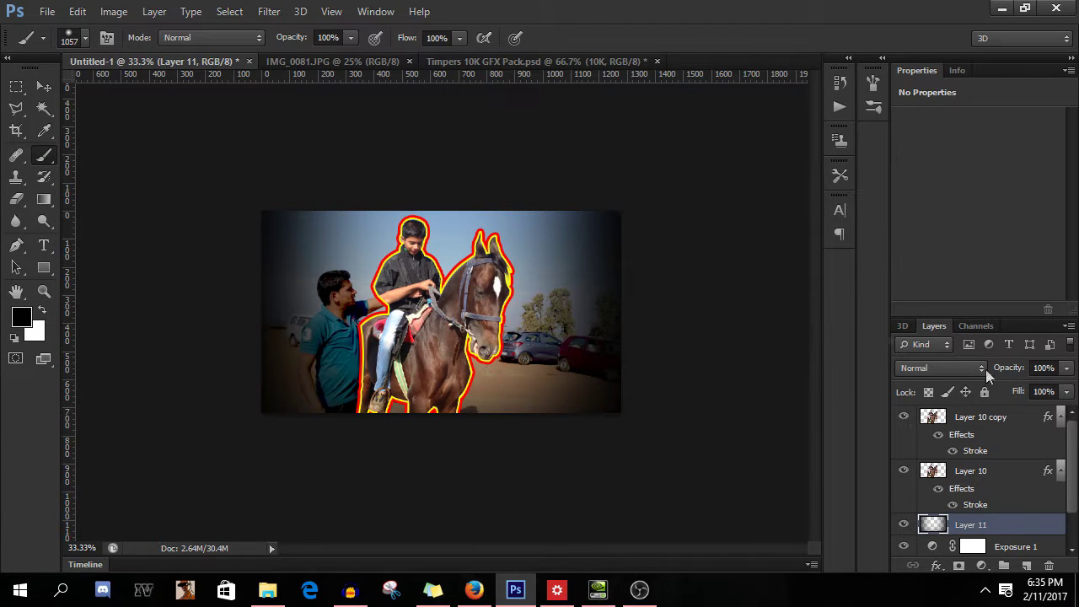
left_click(1067, 367)
left_click_drag(1061, 390, 1042, 394)
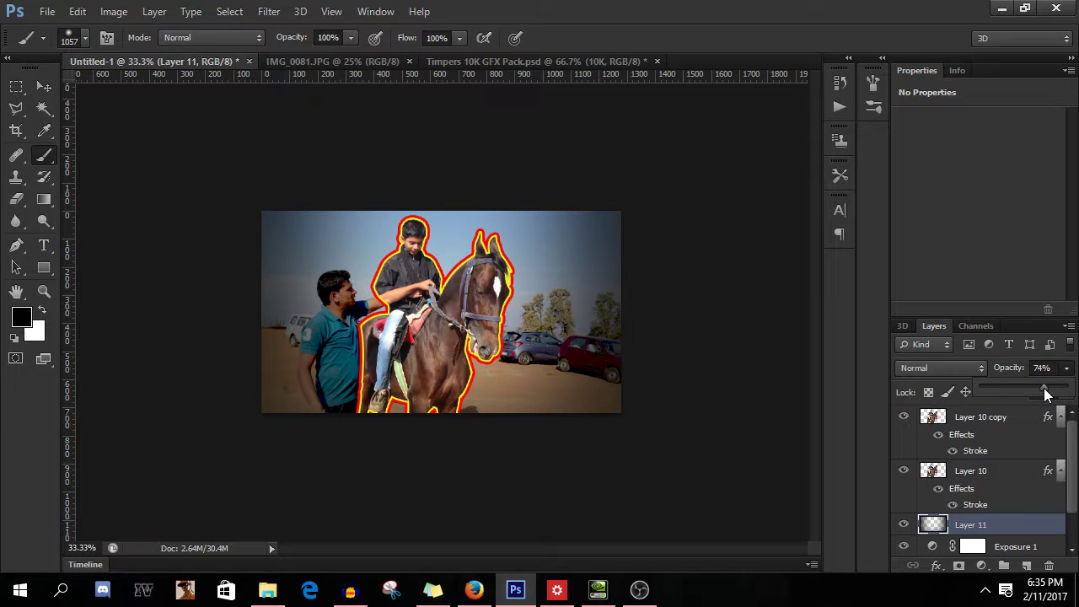
key("ctrl+plus")
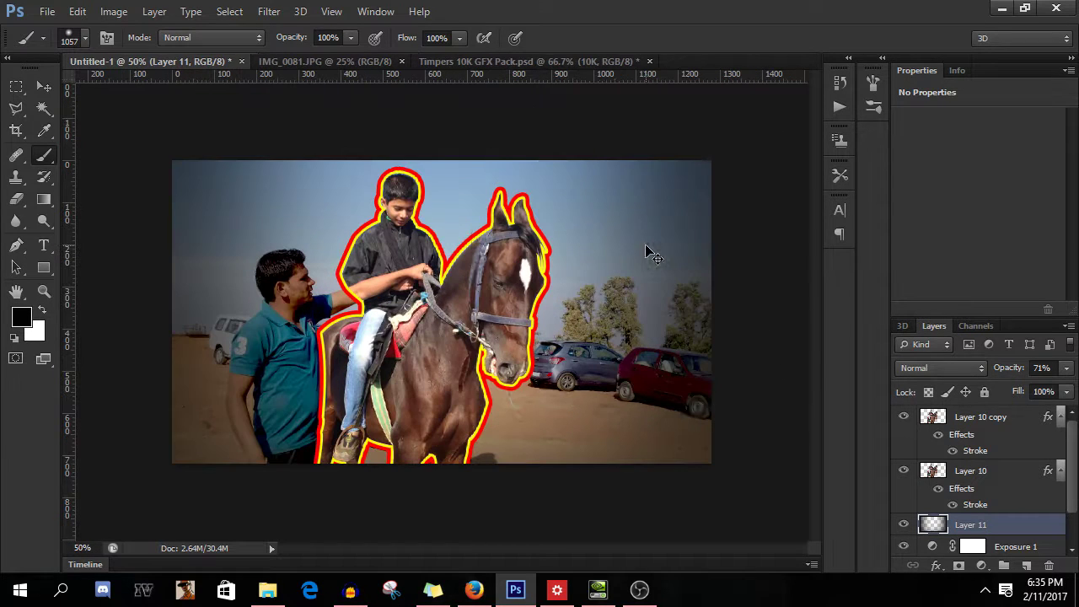
- Erase the Layer 11 shading over the standing man in the teal shirt with a soft 422 px Eraser
left_click(16, 199)
mouse_move(284, 276)
left_mouse_down()
mouse_move(399, 302)
mouse_move(302, 359)
mouse_move(286, 345)
mouse_move(374, 424)
mouse_move(313, 429)
mouse_move(310, 408)
mouse_move(315, 438)
mouse_move(293, 441)
mouse_move(288, 395)
mouse_move(301, 458)
left_mouse_up()
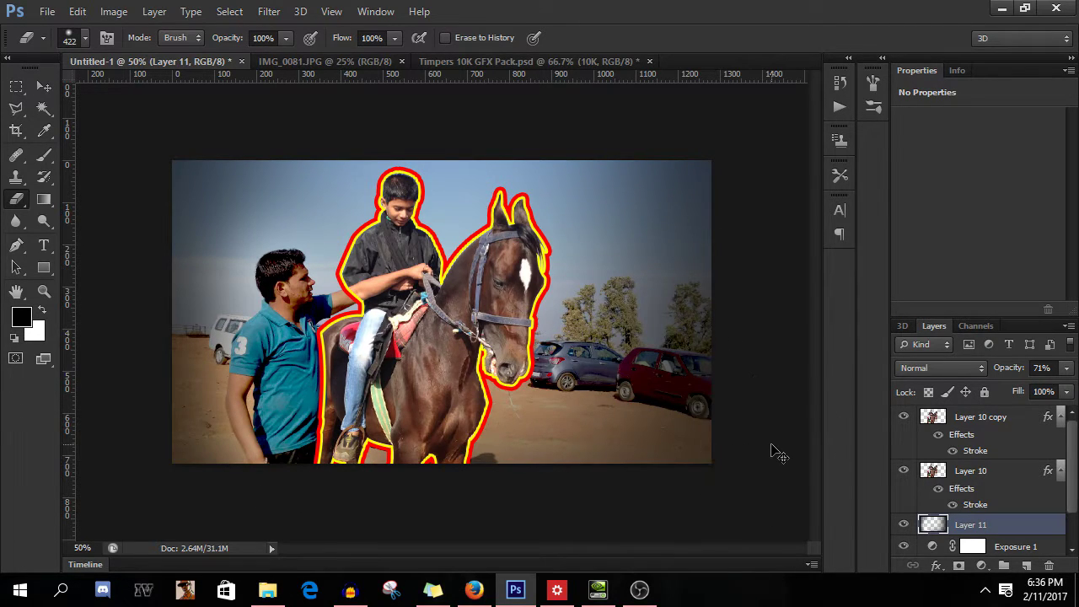
key("ctrl+minus")
key("ctrl+minus")
key("ctrl+plus")
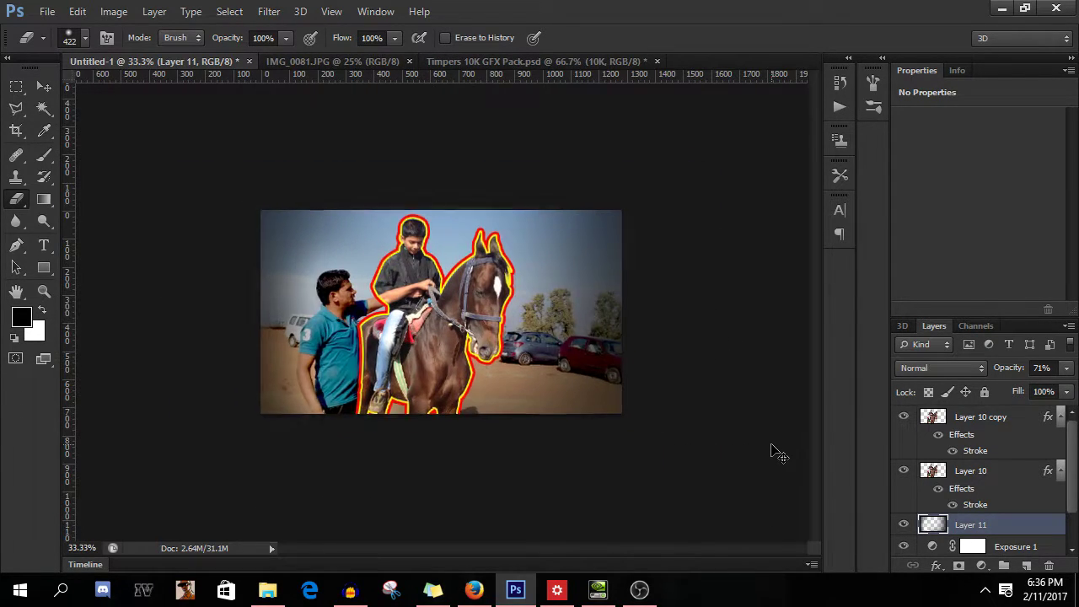
key("ctrl+plus")
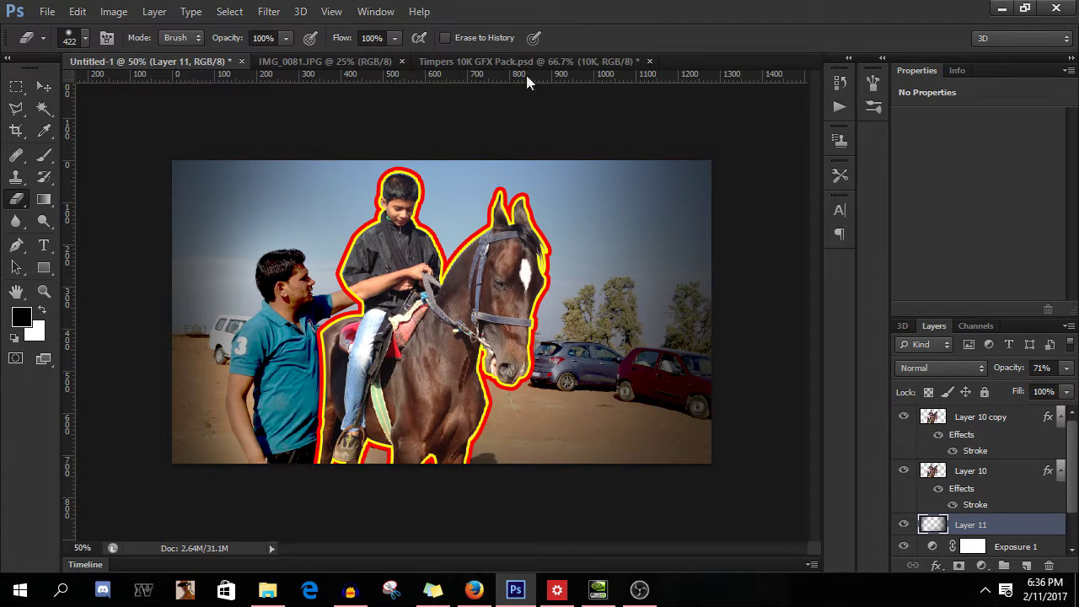
- Copy the grey diagonal-stripe layer from the Stocks group of Timpers 10K GFX Pack.psd and paste it into Untitled-1
left_click(476, 59)
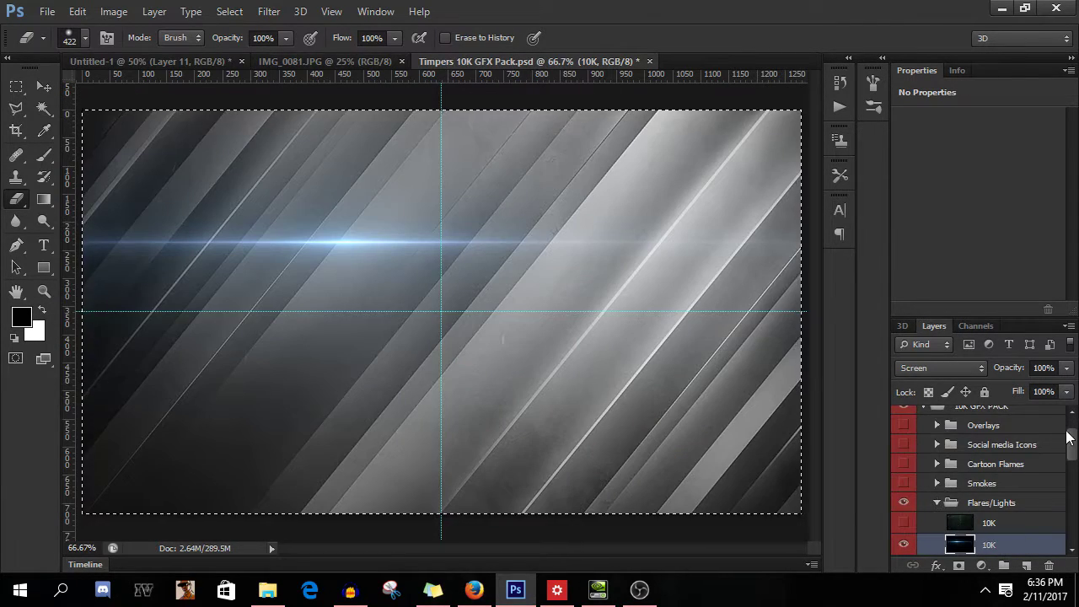
scroll(969, 480, "down", 3)
scroll(1003, 489, "up", 5)
scroll(1003, 506, "down", 8)
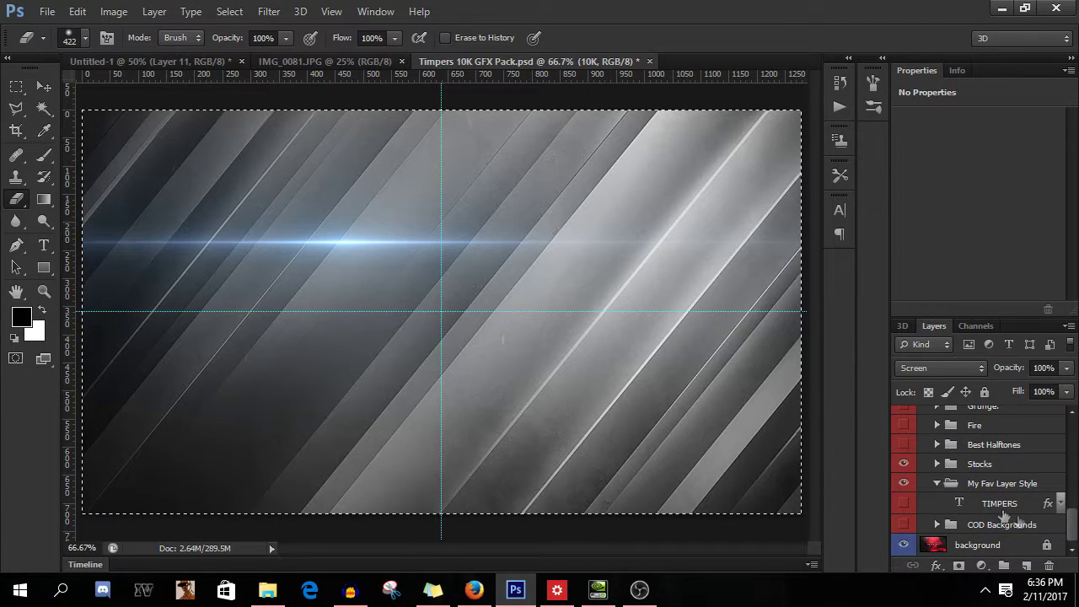
left_click(936, 464)
scroll(1076, 501, "down", 3)
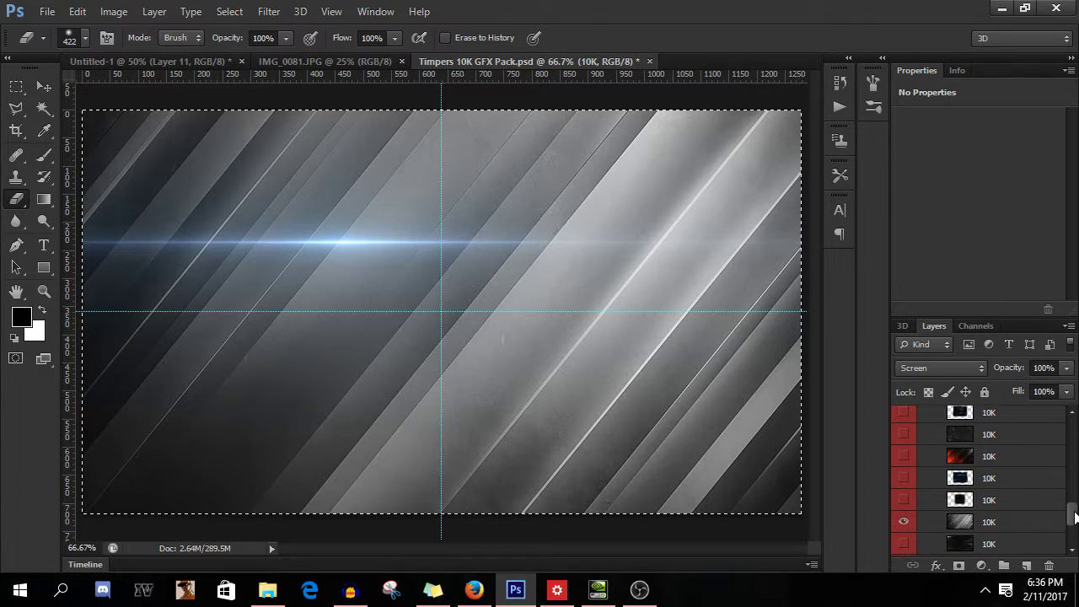
left_click(1019, 492)
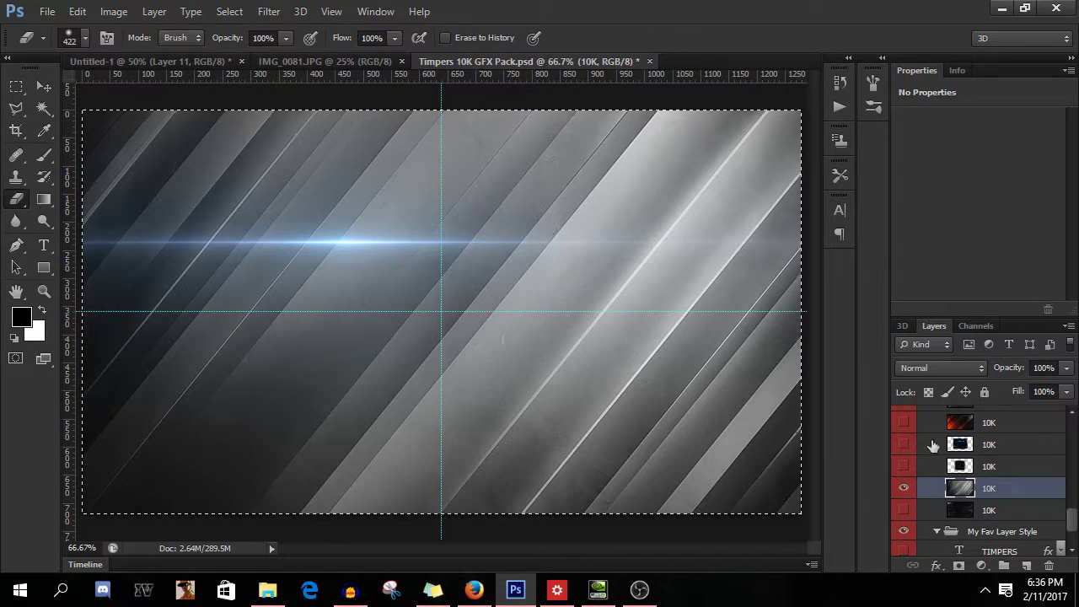
left_click(172, 61)
key("ctrl+v")
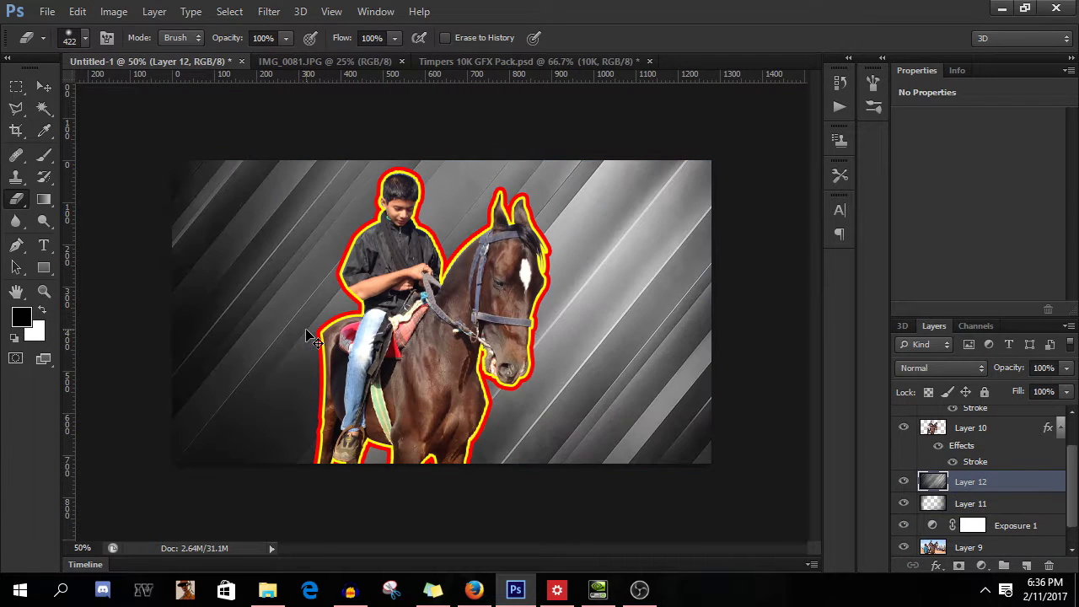
- Move the stripe texture, Layer 12, above Layer 10 copy to the top of the layer stack
left_click_drag(1004, 486, 993, 419)
scroll(1064, 451, "up", 1)
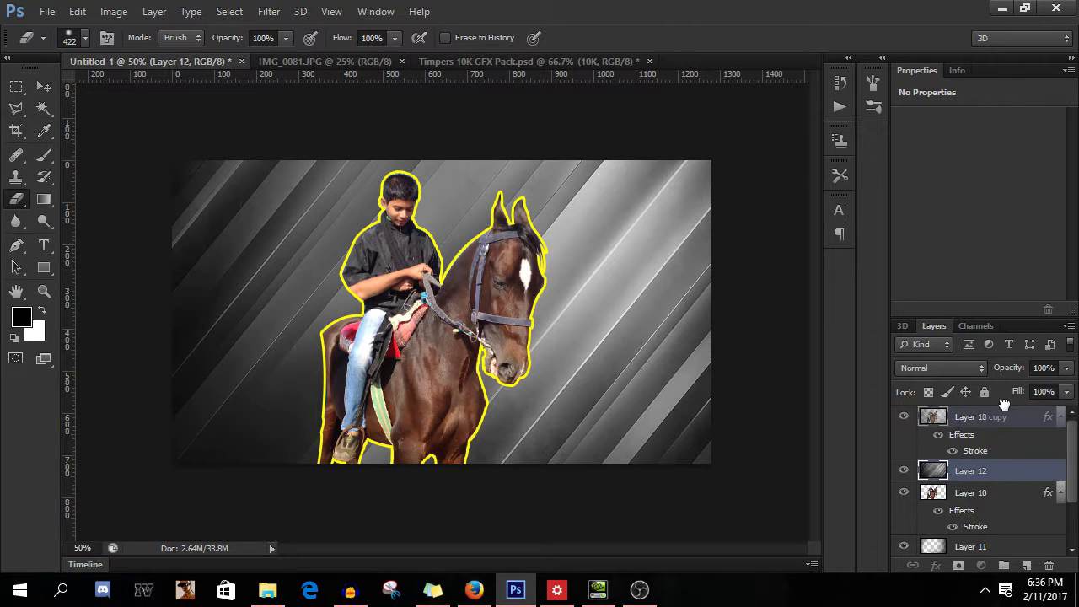
left_click_drag(1022, 474, 992, 408)
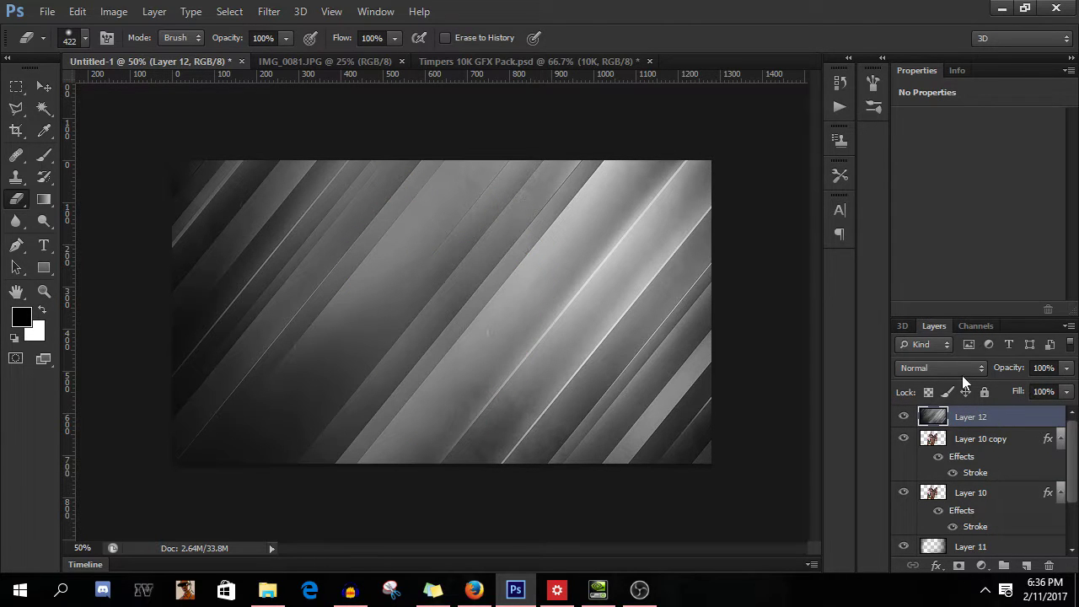
- Try Overlay as the blend mode of Layer 12, and set it to Soft Light
left_click(961, 372)
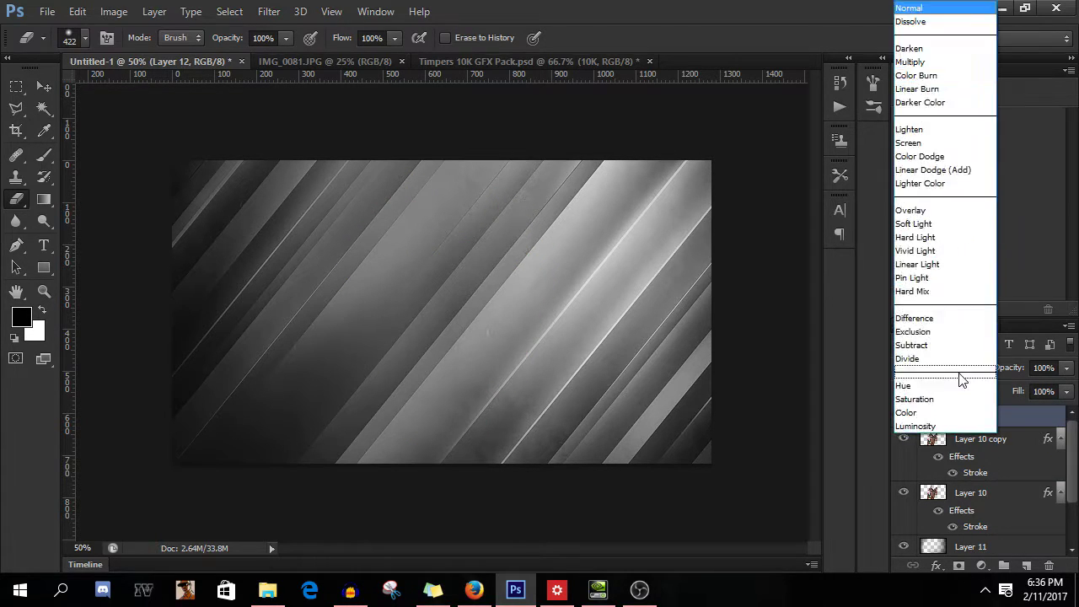
left_click(911, 211)
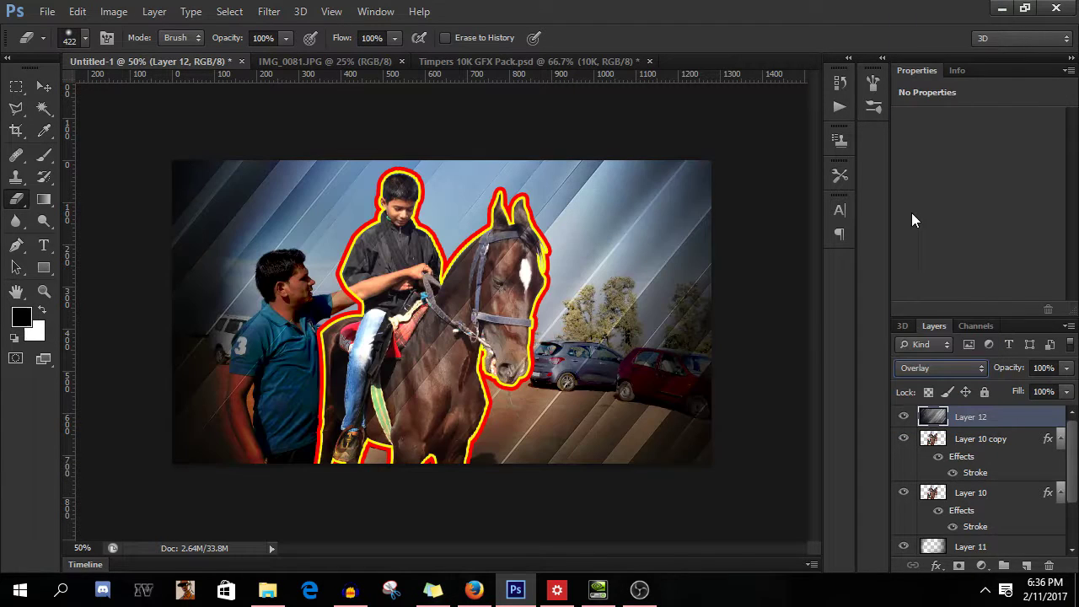
left_click(931, 367)
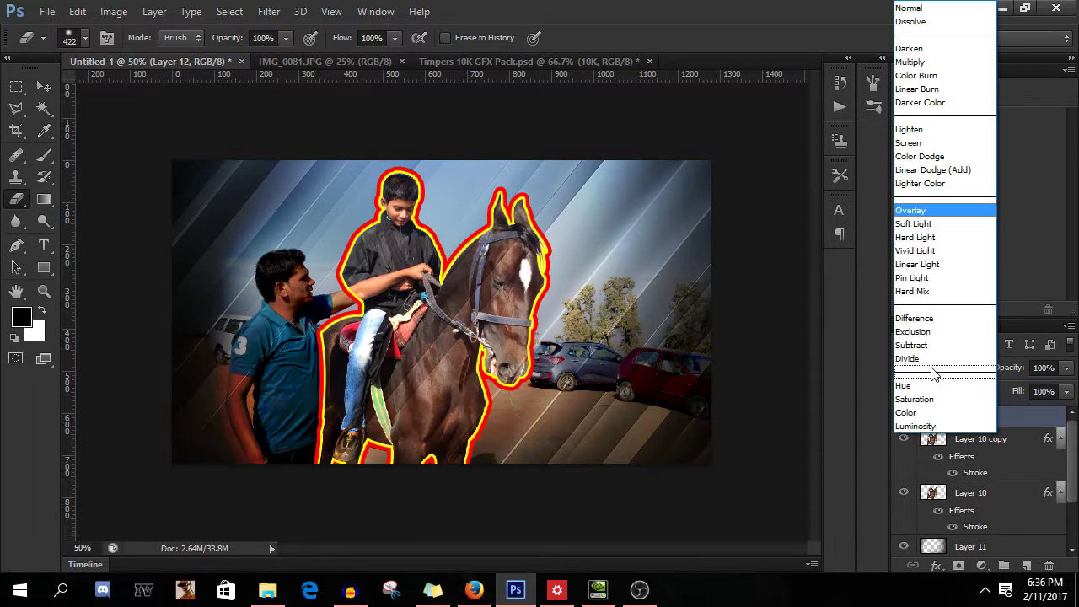
left_click(925, 224)
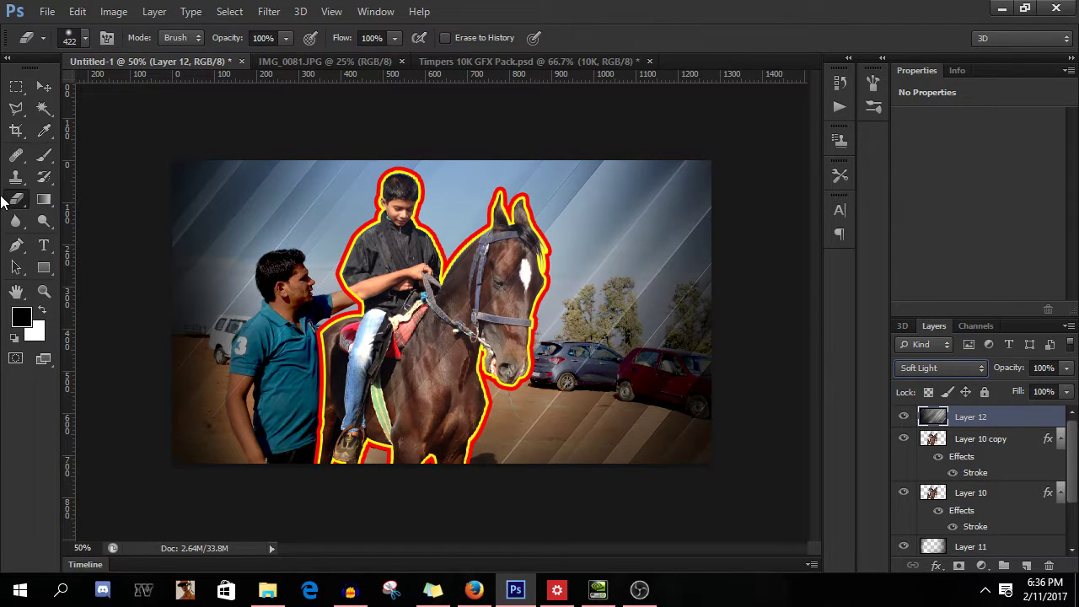
- Copy the visible blue horizontal flare layer from Timpers 10K GFX Pack.psd and paste it above Layer 12 in Untitled-1
left_click(294, 69)
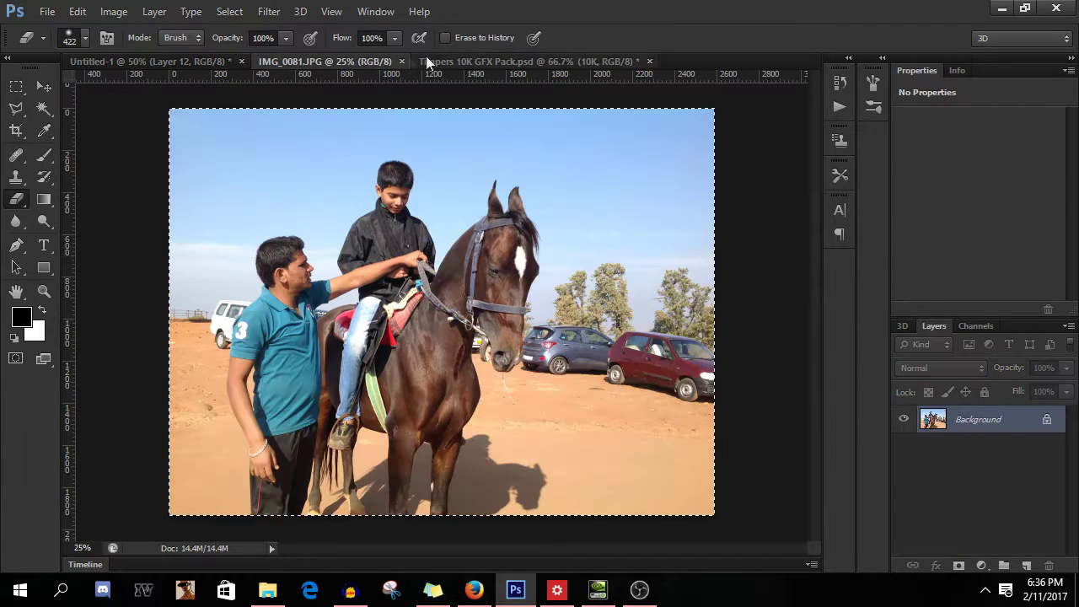
left_click(444, 61)
left_click_drag(1071, 514, 1071, 470)
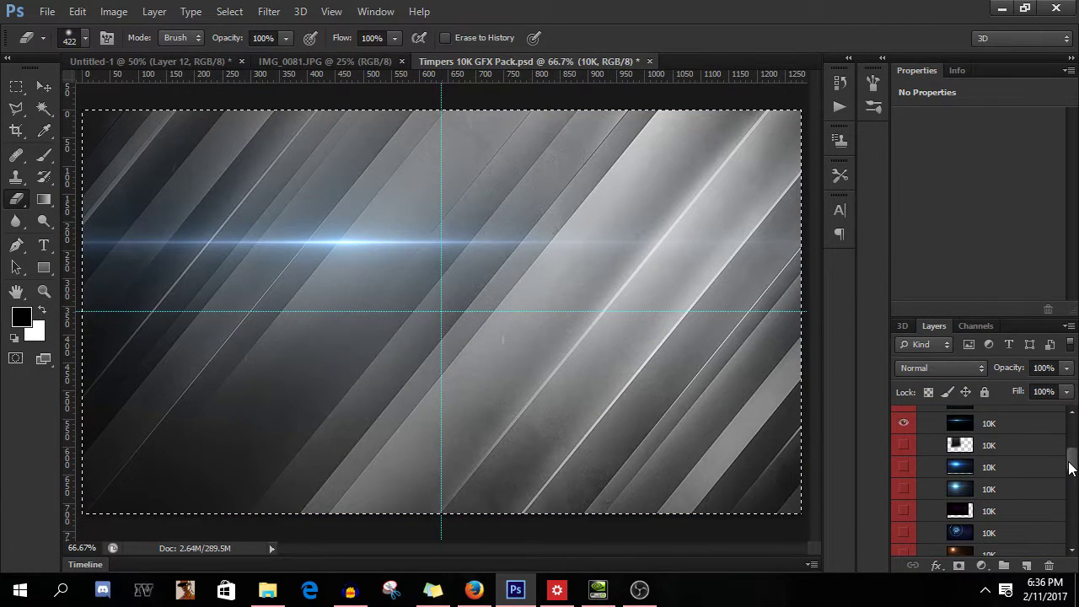
left_click(985, 425)
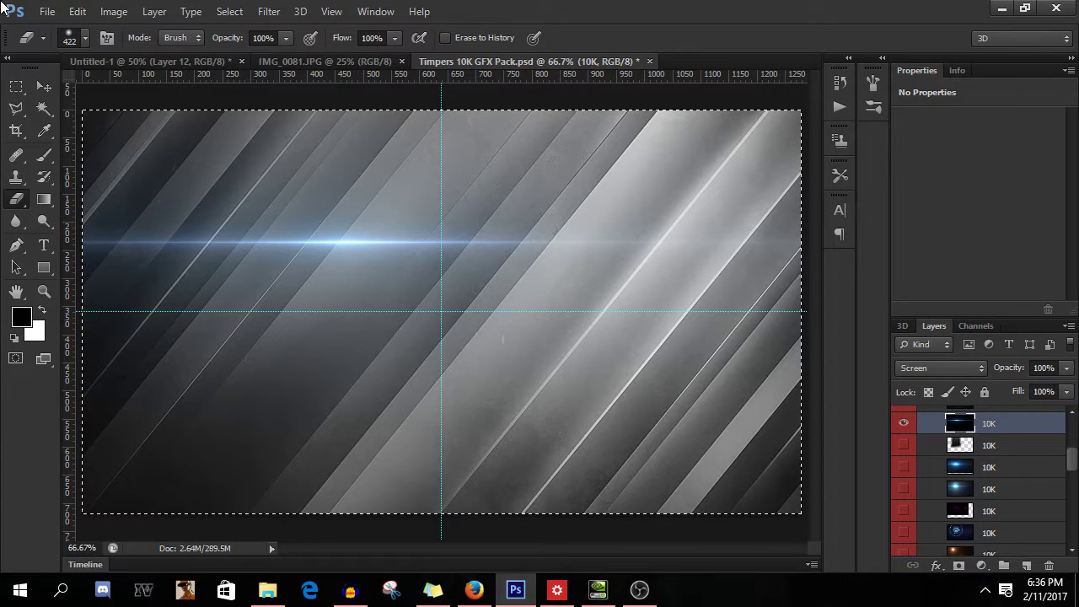
left_click(125, 60)
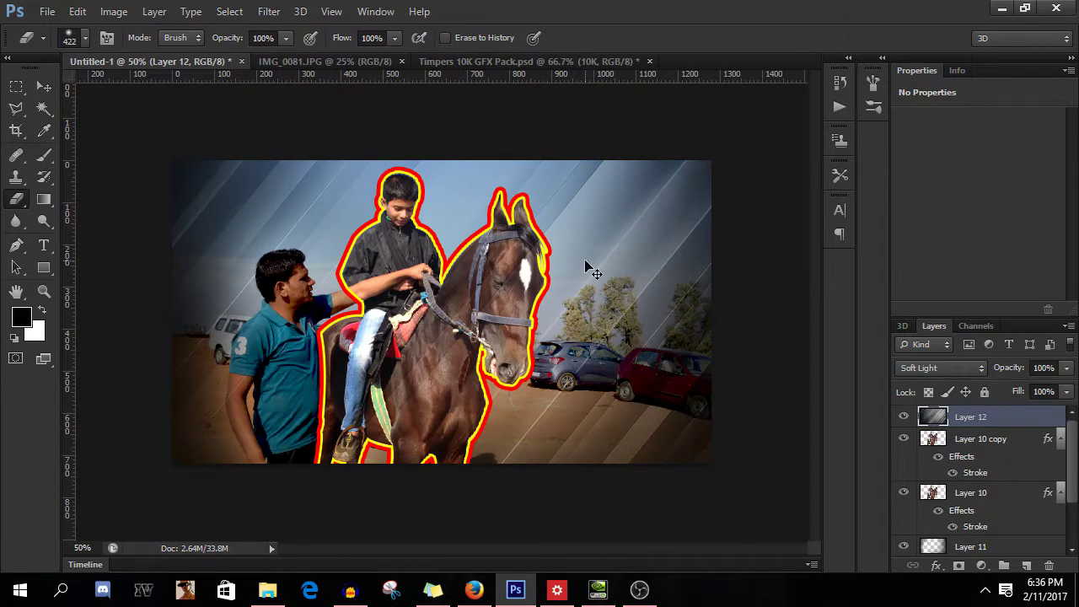
key("ctrl+v")
- Compare the Screen and Lighten blend modes on the flare in Layer 13, and keep Screen
left_click(932, 368)
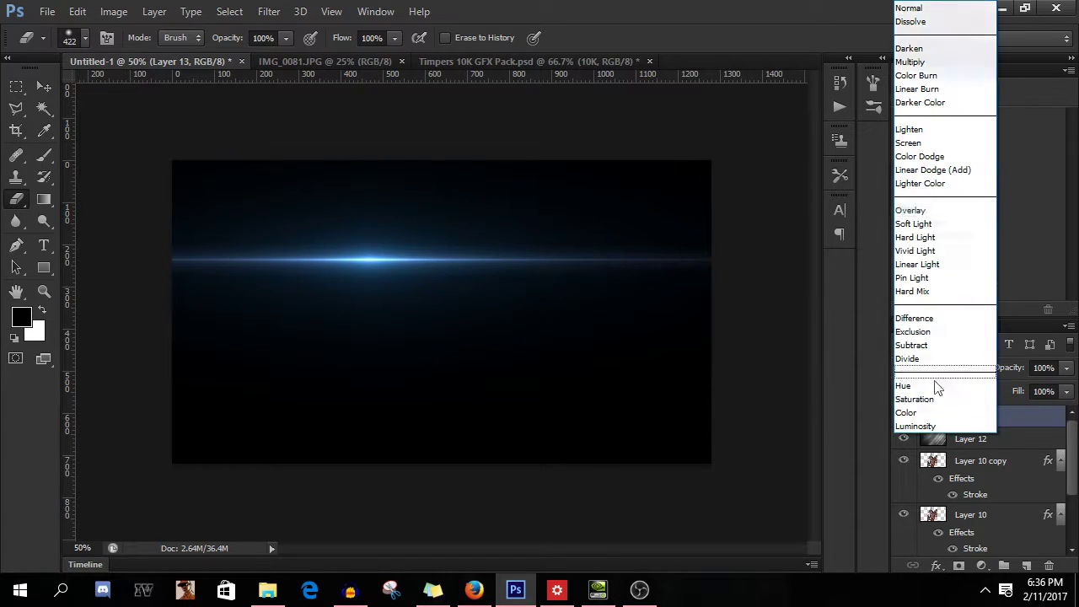
left_click(910, 143)
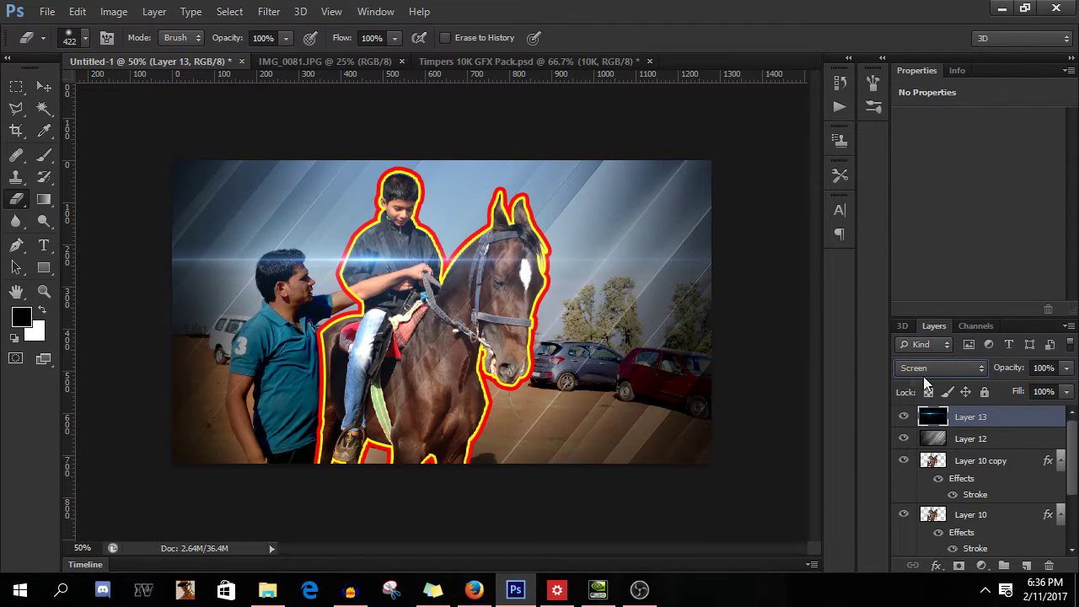
left_click(923, 375)
left_click(921, 125)
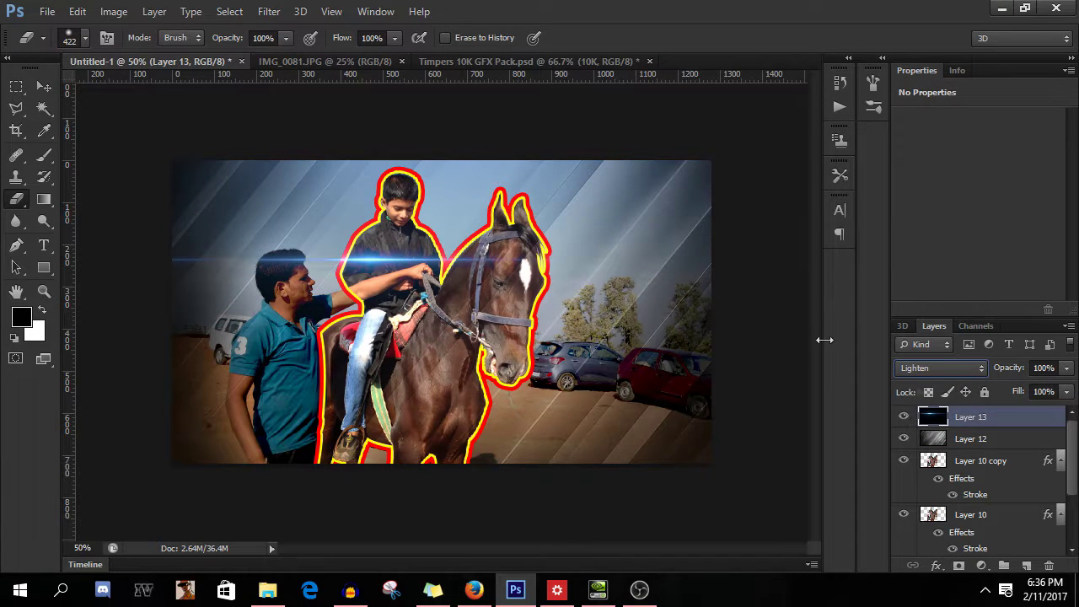
left_click(929, 384)
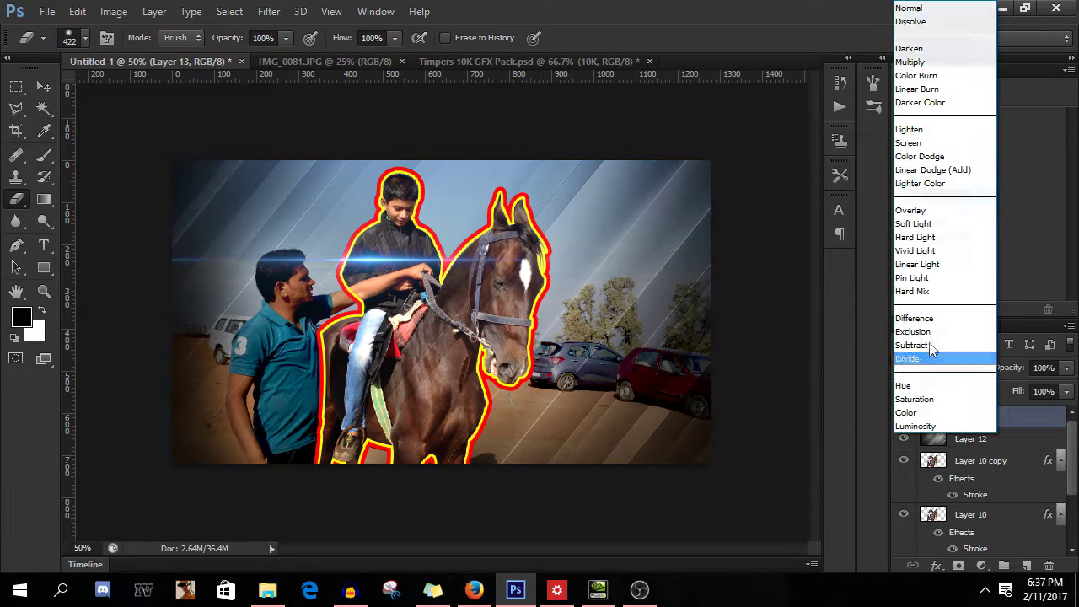
left_click(920, 145)
- Shift the Layer 13 flare so its glow sits on the rider's hands, and soften its outer edges with the 422 px Eraser
left_click(44, 86)
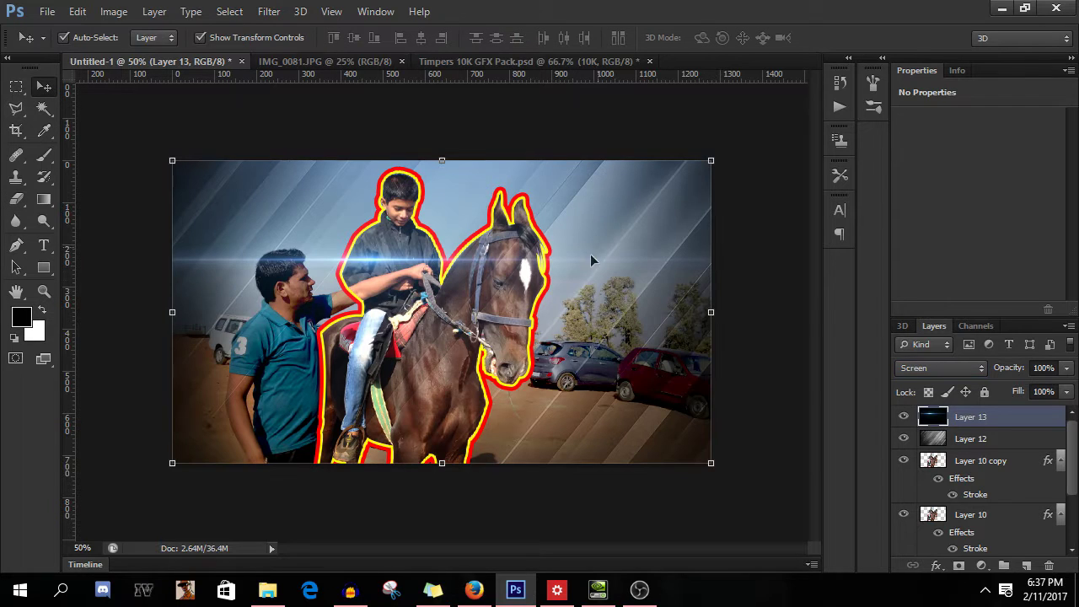
left_click_drag(410, 273, 474, 282)
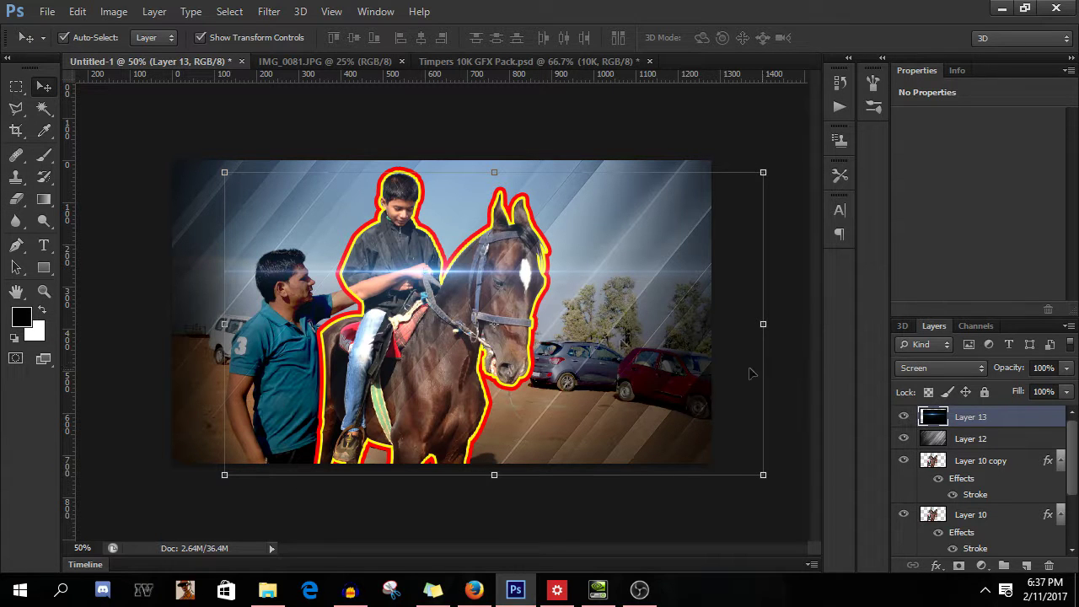
left_click(16, 199)
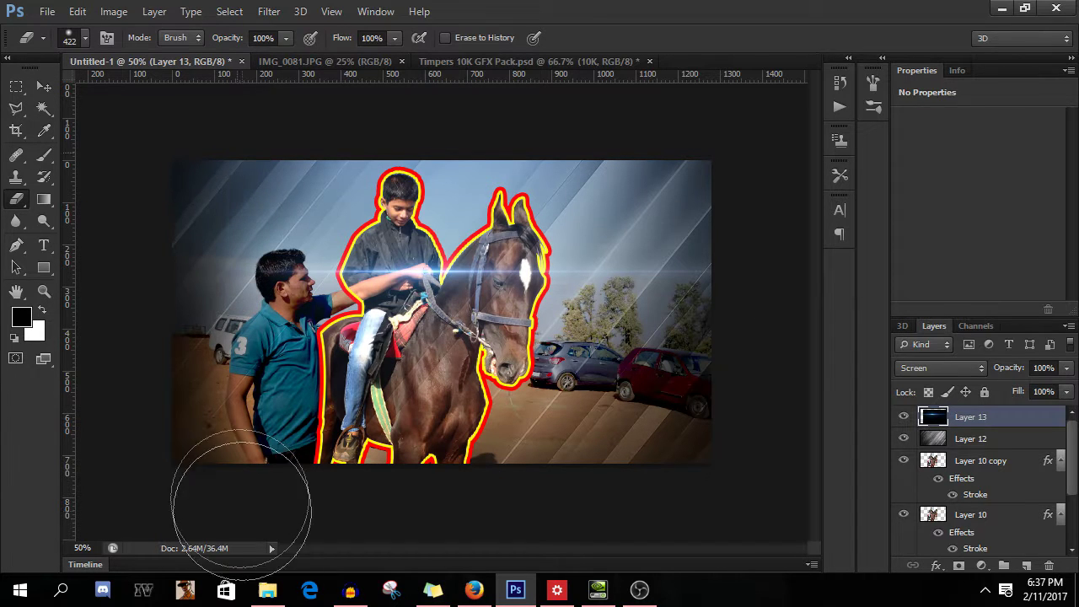
left_click_drag(705, 457, 657, 304)
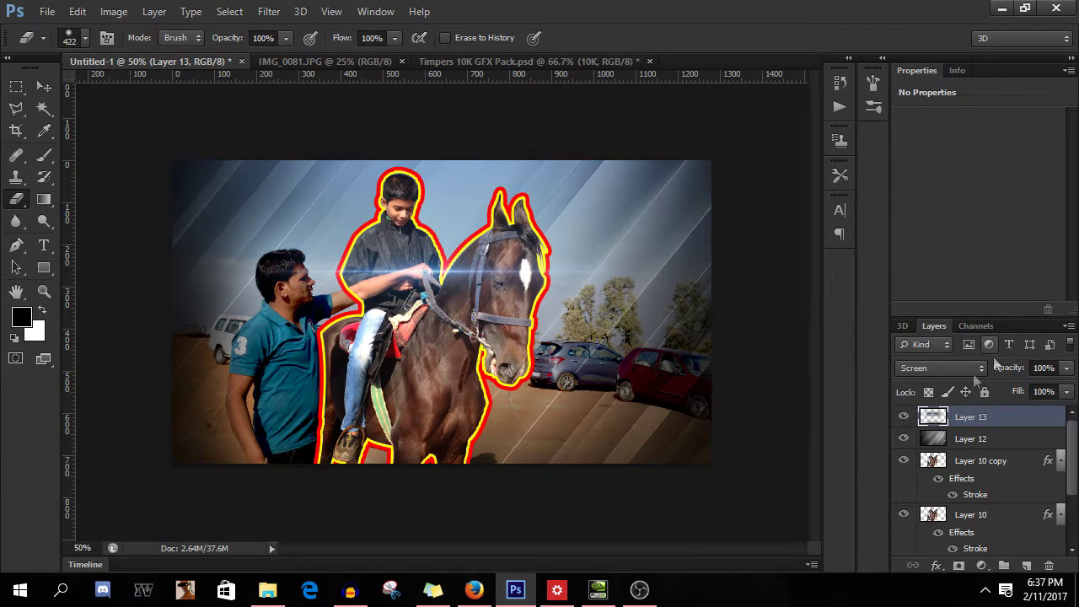
- Duplicate the flare in Layer 13 to strengthen its glow, and select the copy
left_click_drag(578, 196, 578, 226)
key("ctrl+j")
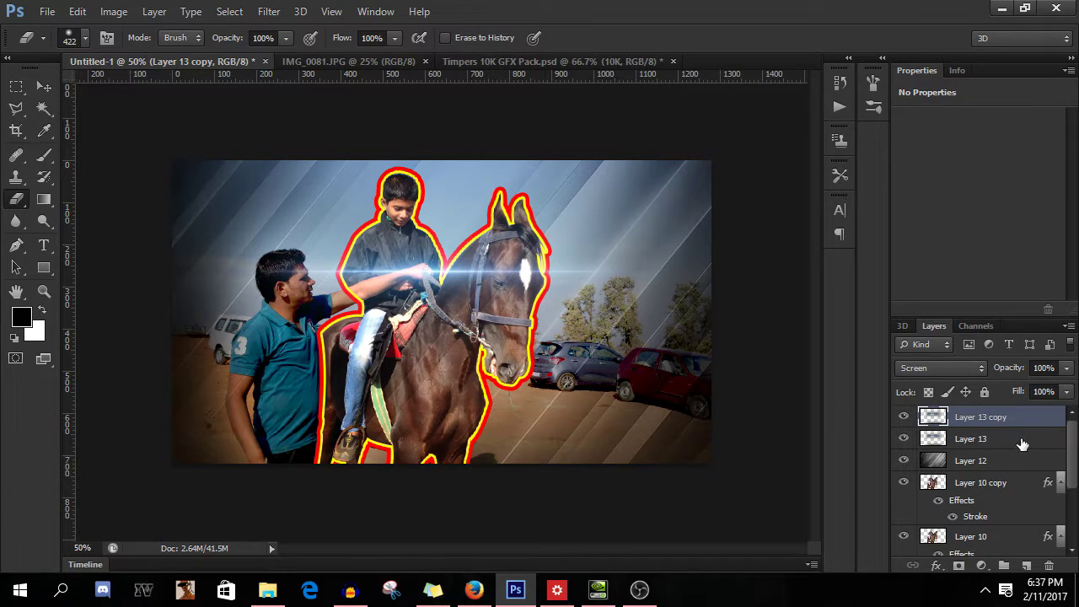
left_click(1021, 442, "ctrl")
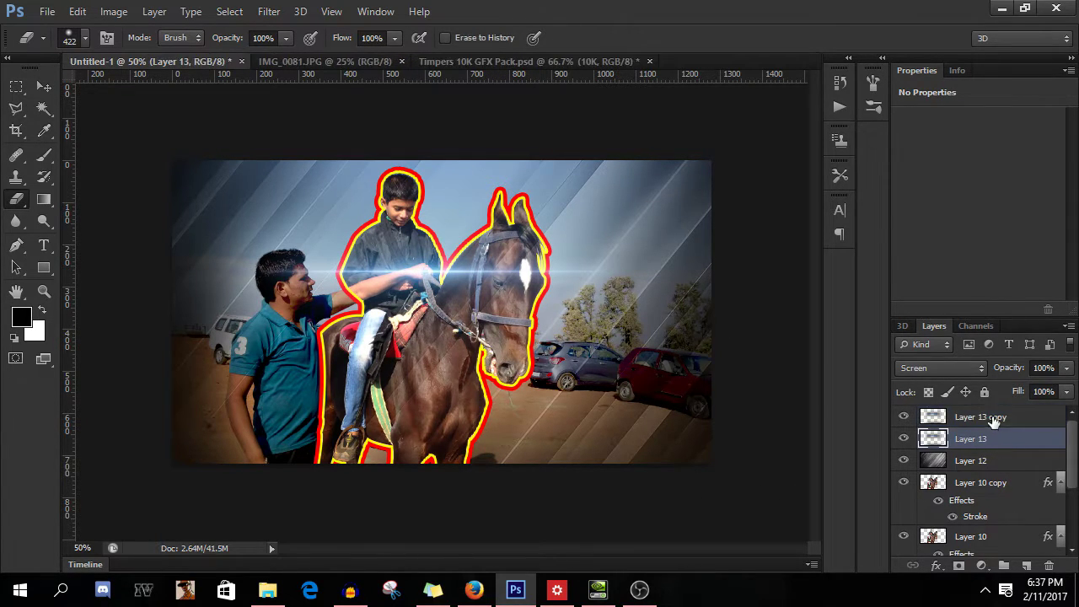
left_click(992, 417)
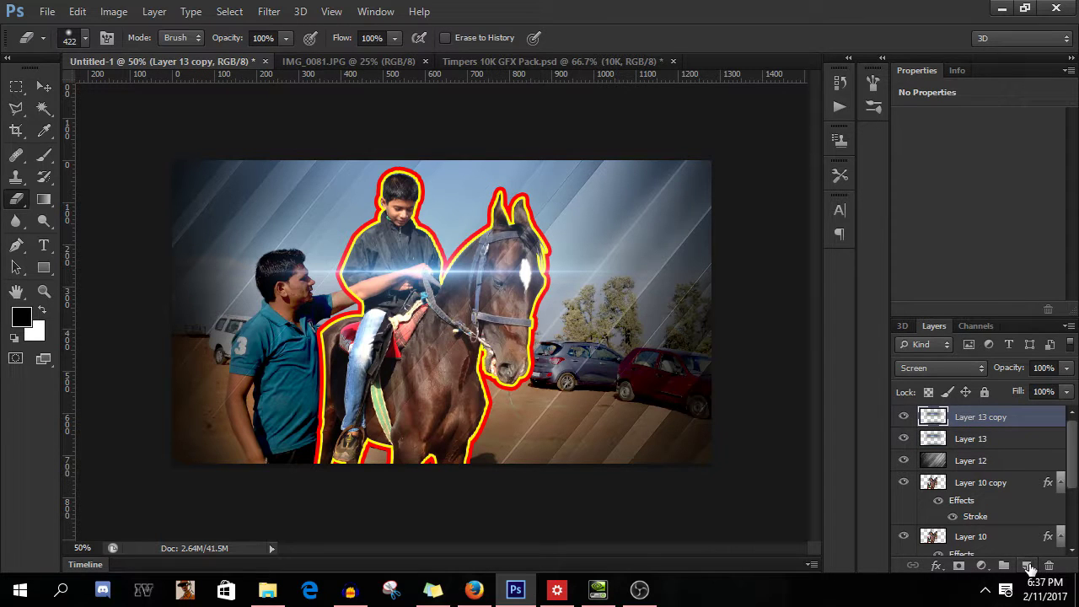
- Add a new layer above Layer 13 copy and set white as the foreground colour for the Brush
left_click(1028, 567)
left_click(44, 157)
key("i")
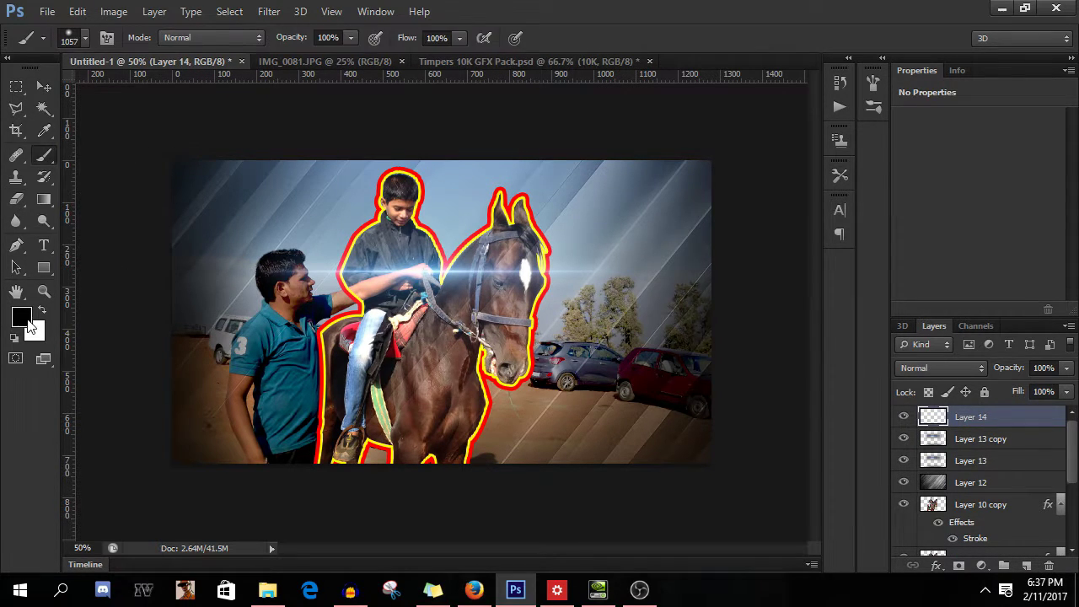
left_click(22, 316)
left_click_drag(814, 360, 612, 226)
left_click(1066, 267)
key("b")
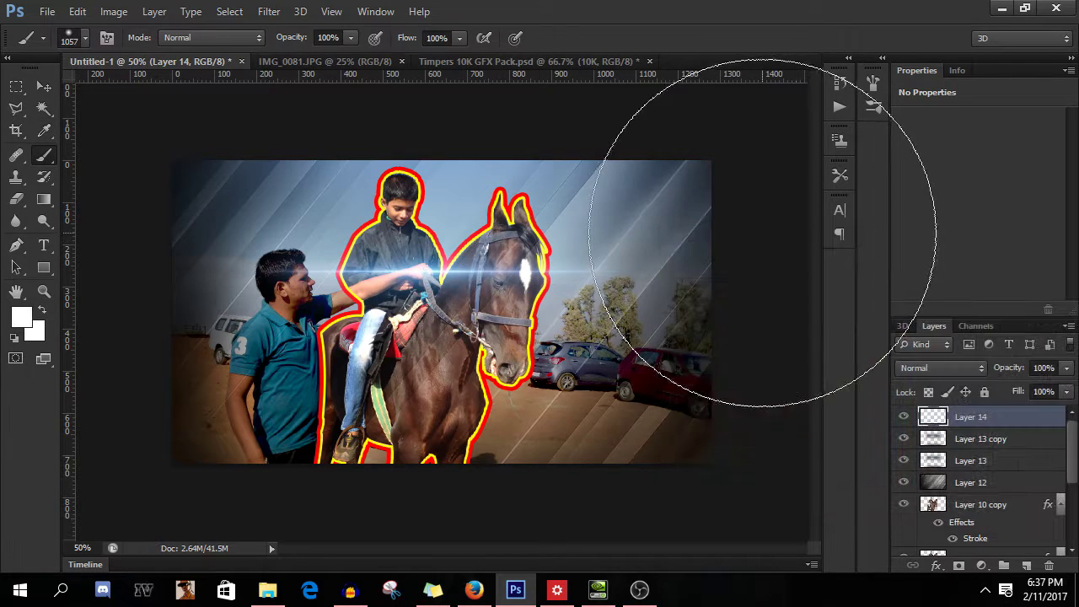
- Paint a soft white haze across the upper part of the picture on Layer 14 with the 1057 px Brush
key("ctrl+minus")
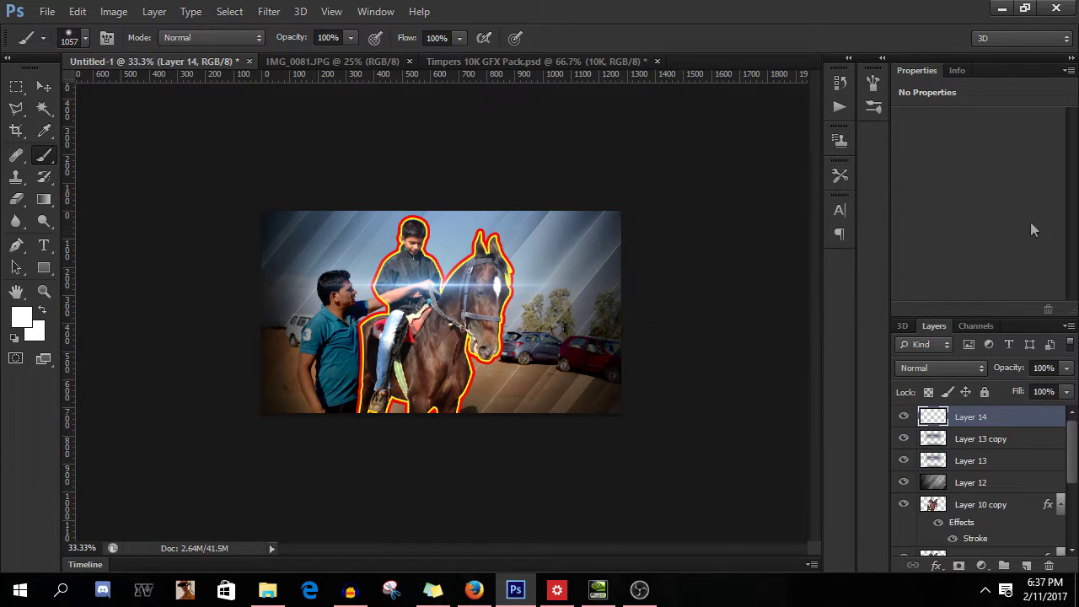
key("alt+bracketleft")
key("alt+bracketleft")
key("alt+bracketleft")
key("alt+bracketleft")
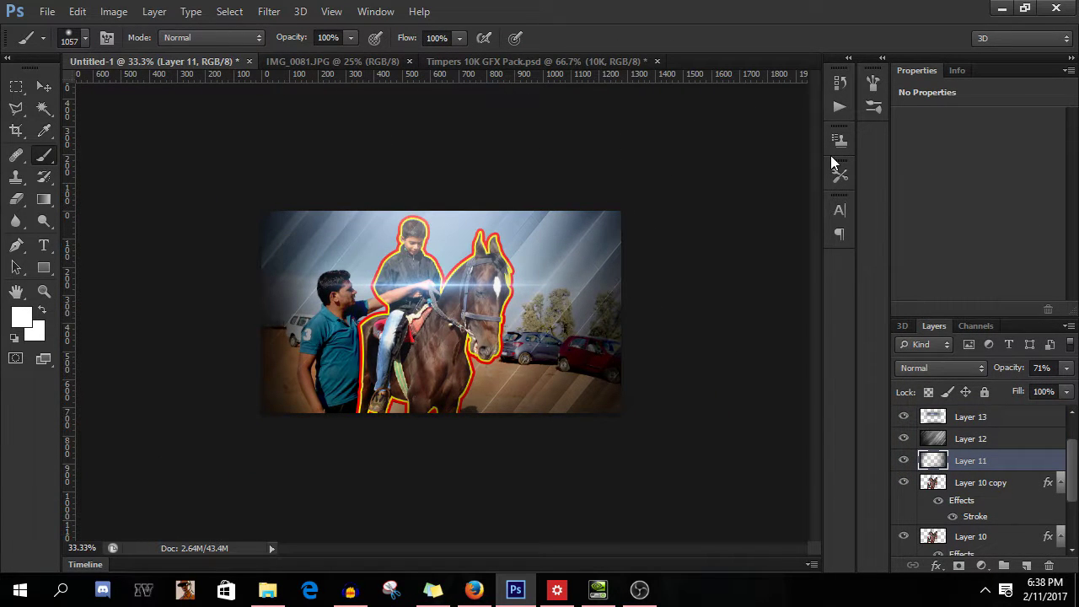
left_click_drag(985, 426, 1029, 561)
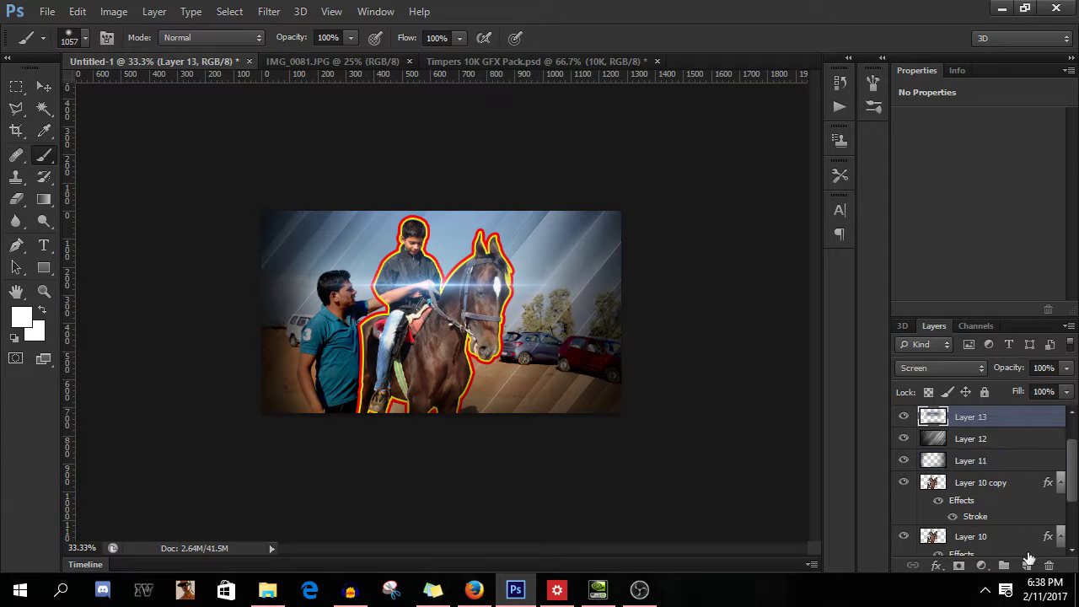
left_click_drag(1077, 462, 1076, 421)
left_click(1024, 423)
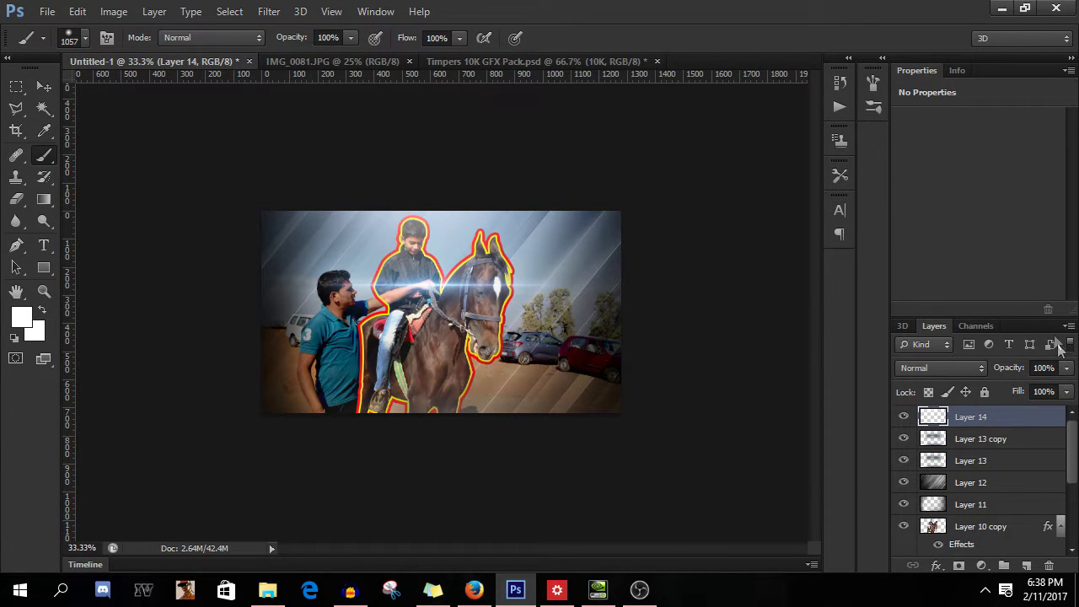
- Lower the opacity of Layer 14 to 23% and compare the picture with and without the haze
left_click_drag(1064, 372, 1045, 392)
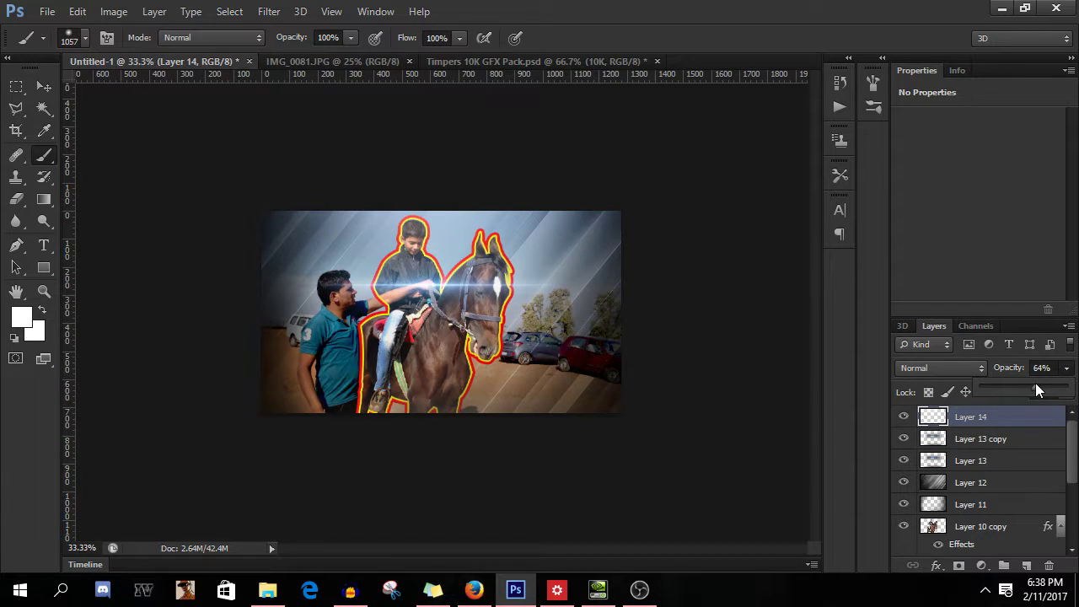
left_click_drag(1021, 390, 999, 389)
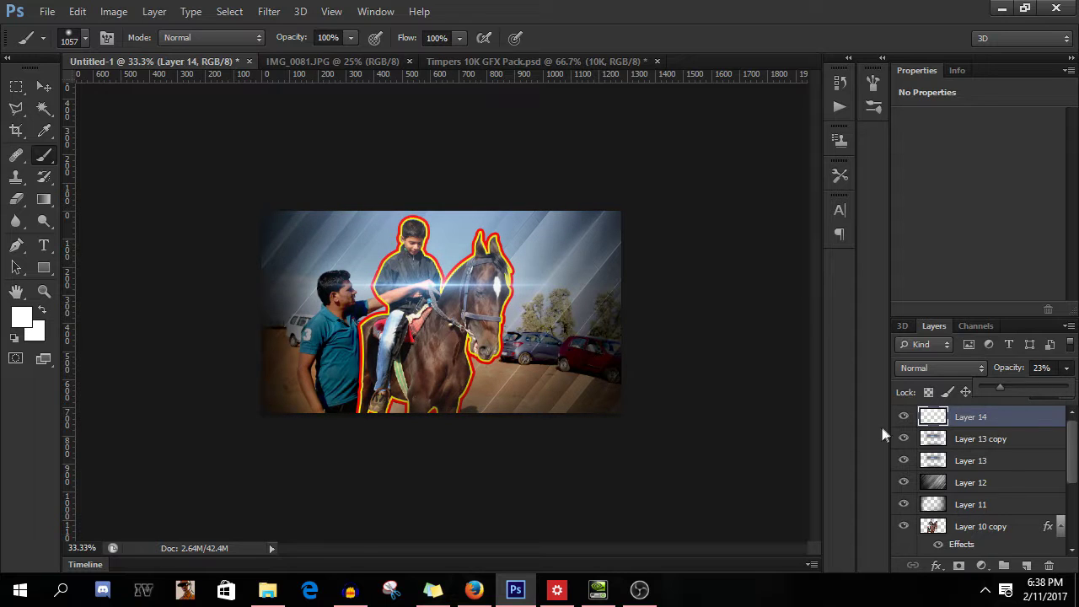
left_click(904, 416)
left_click(904, 417)
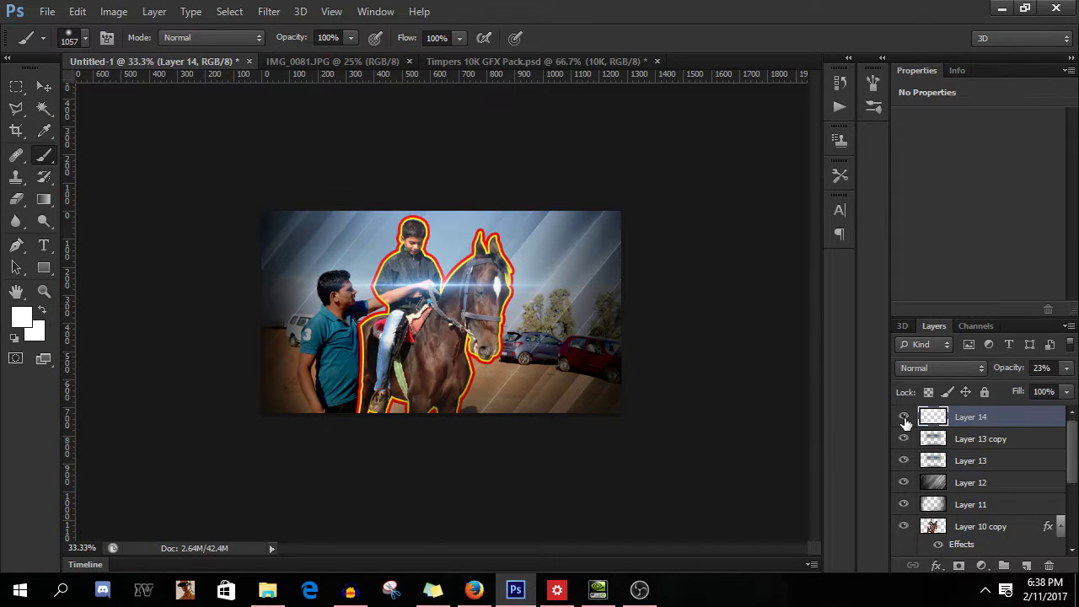
left_click(905, 418)
left_click(904, 418)
left_click(904, 418)
left_click(905, 419)
key("ctrl+plus")
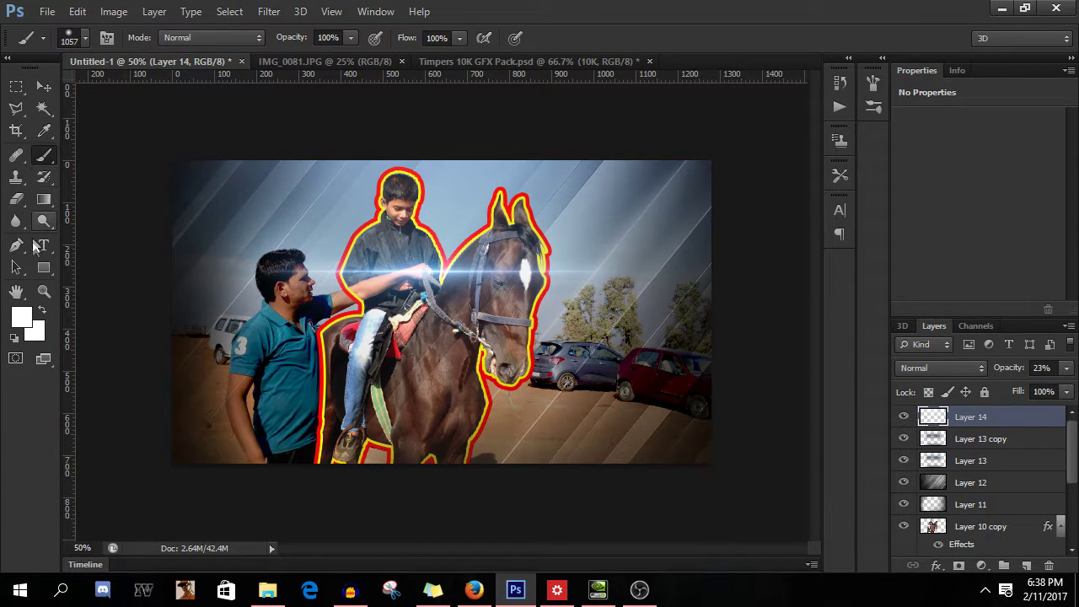
- Add a new layer and start a white text over the horse in the Timeline font at 105 pt
left_click(1027, 565)
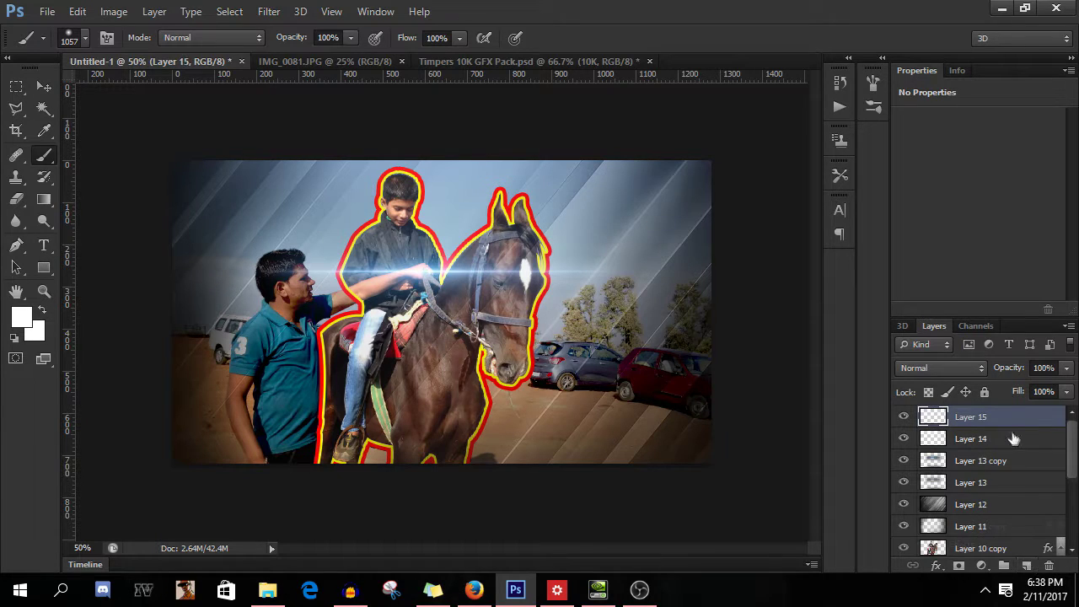
left_click(45, 246)
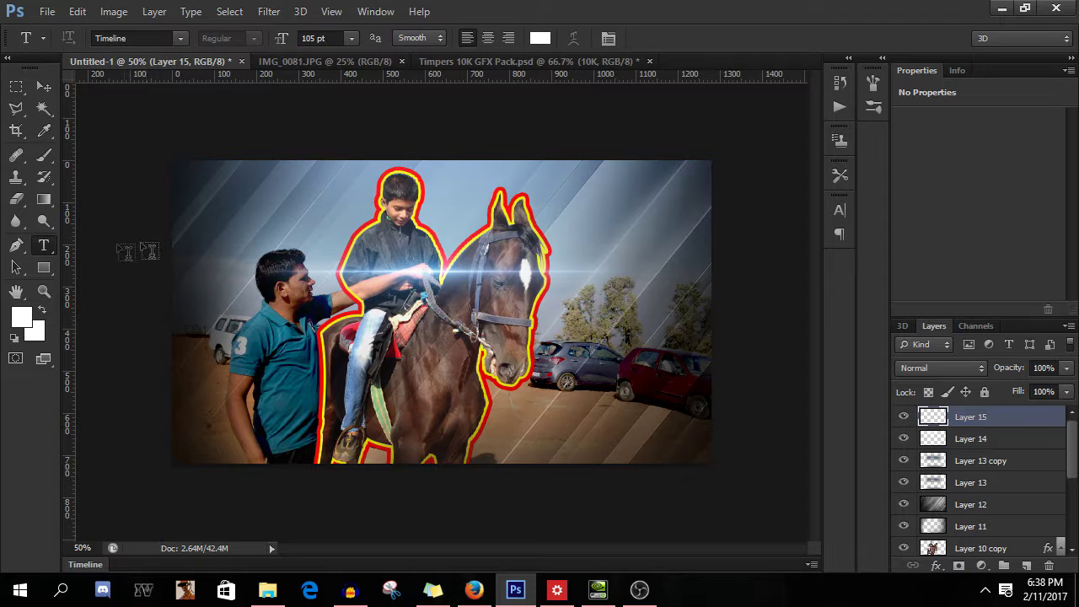
left_click(470, 347)
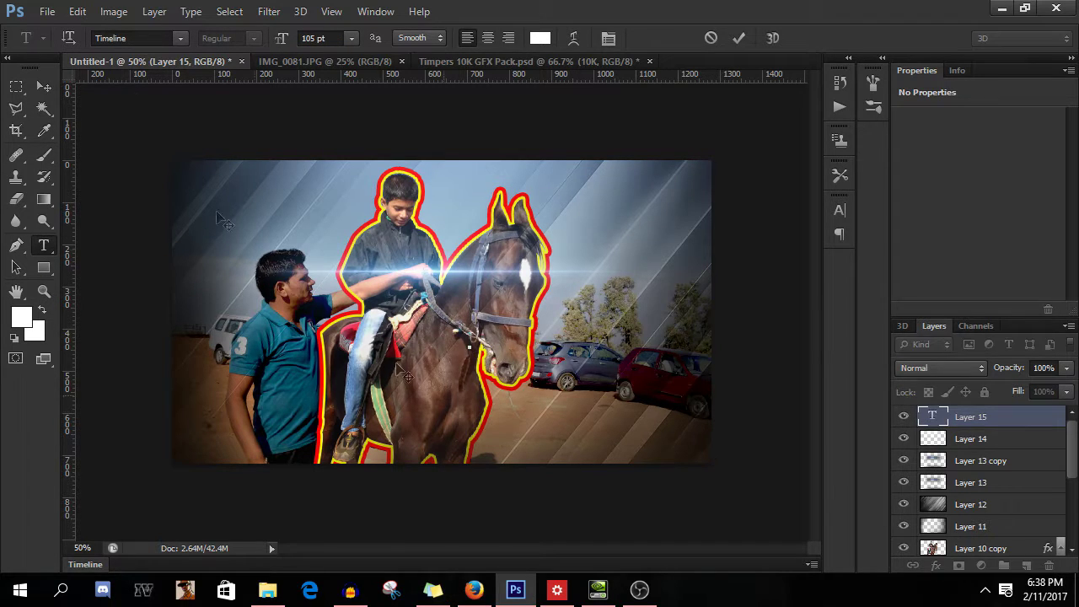
left_click(181, 39)
left_click(180, 40)
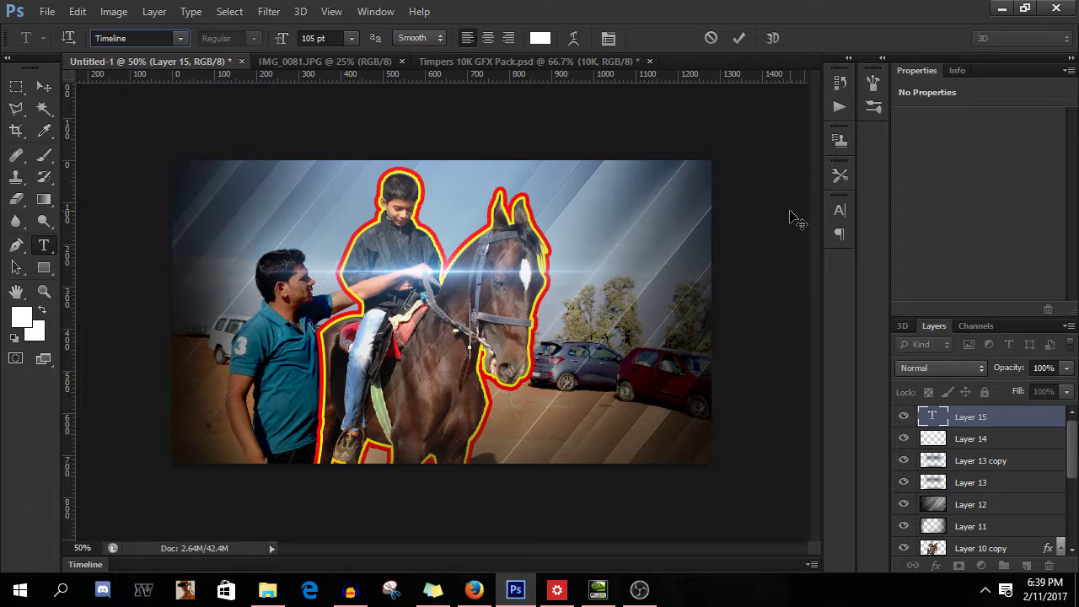
- Move the Thumbnail Tut group above Layer 15, show and hide it to check the reference text, and reselect Layer 15
left_click_drag(1073, 456, 1072, 517)
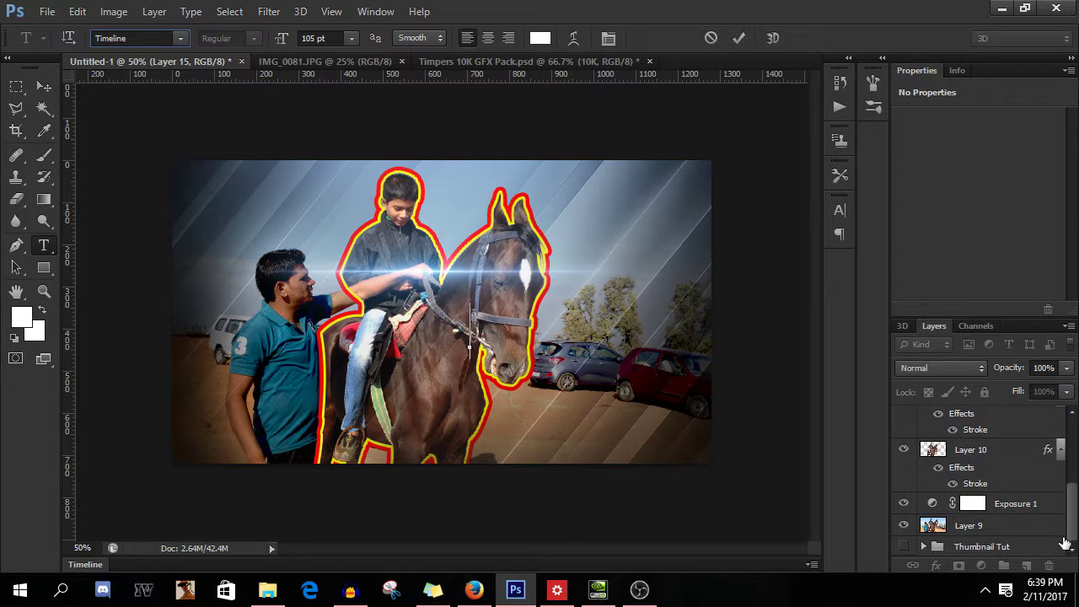
left_click(925, 546)
left_click_drag(1073, 462, 1067, 426)
left_click(981, 415)
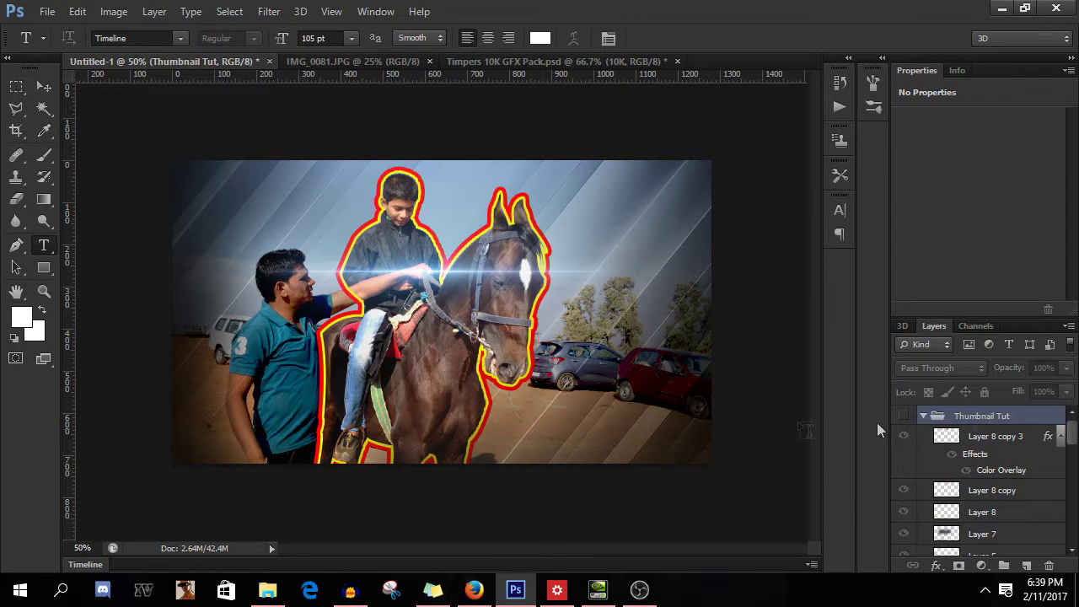
left_click(903, 416)
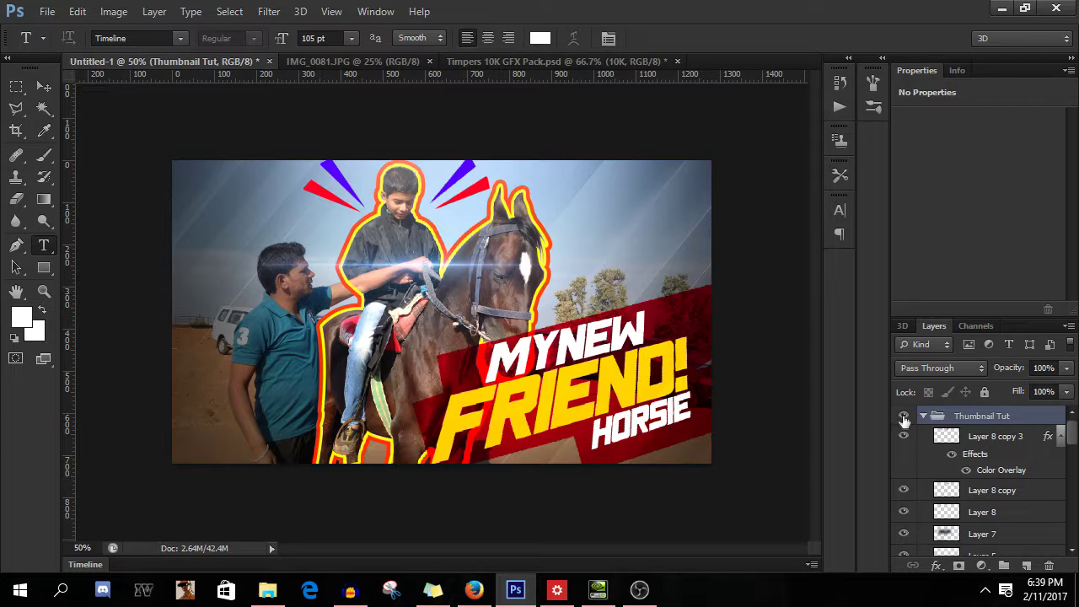
left_click(902, 419)
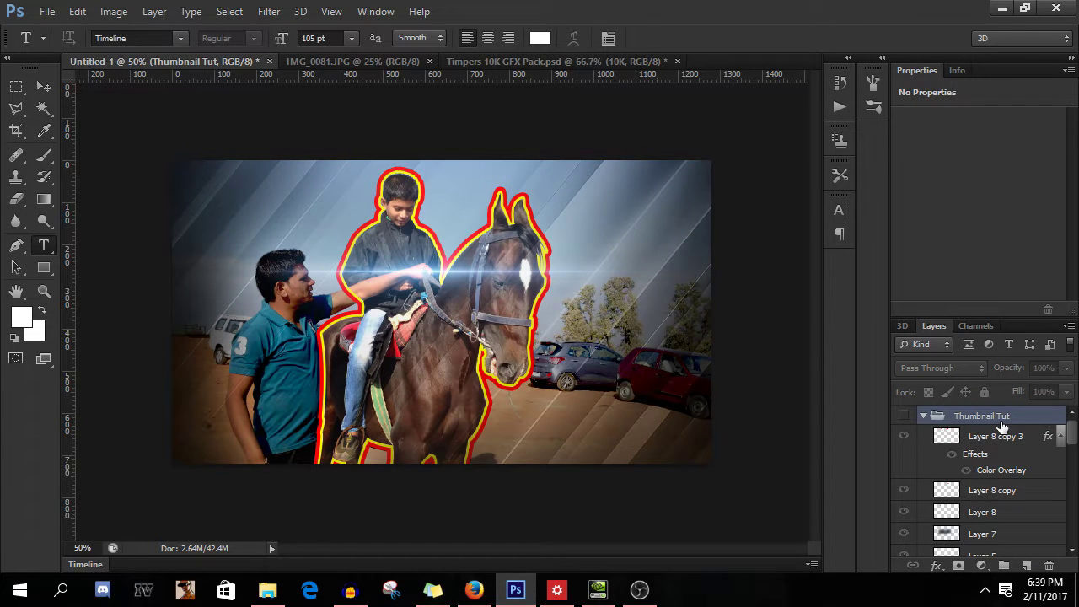
left_click(1004, 444)
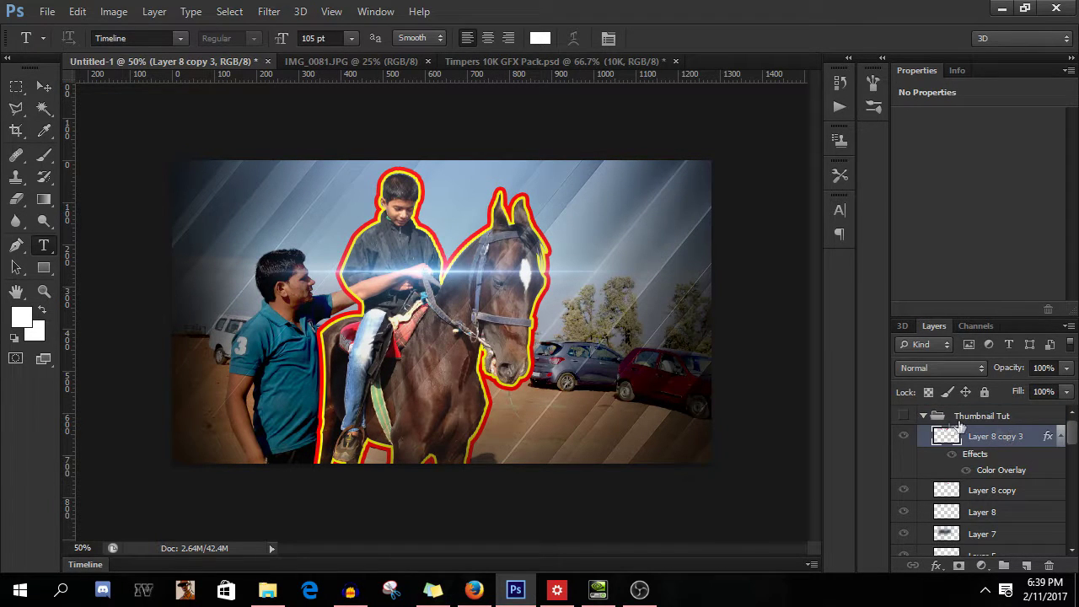
left_click(923, 417)
left_click(991, 440)
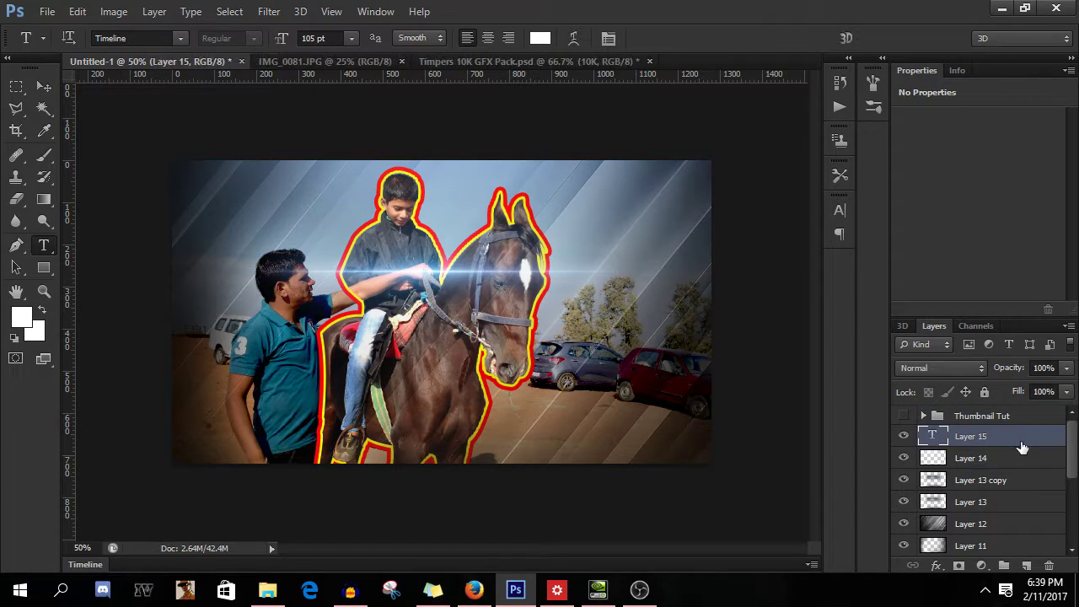
- Write MYNEW in white 105 pt Timeline text beside the horse's head, and shift it over the muzzle
double_click(934, 436)
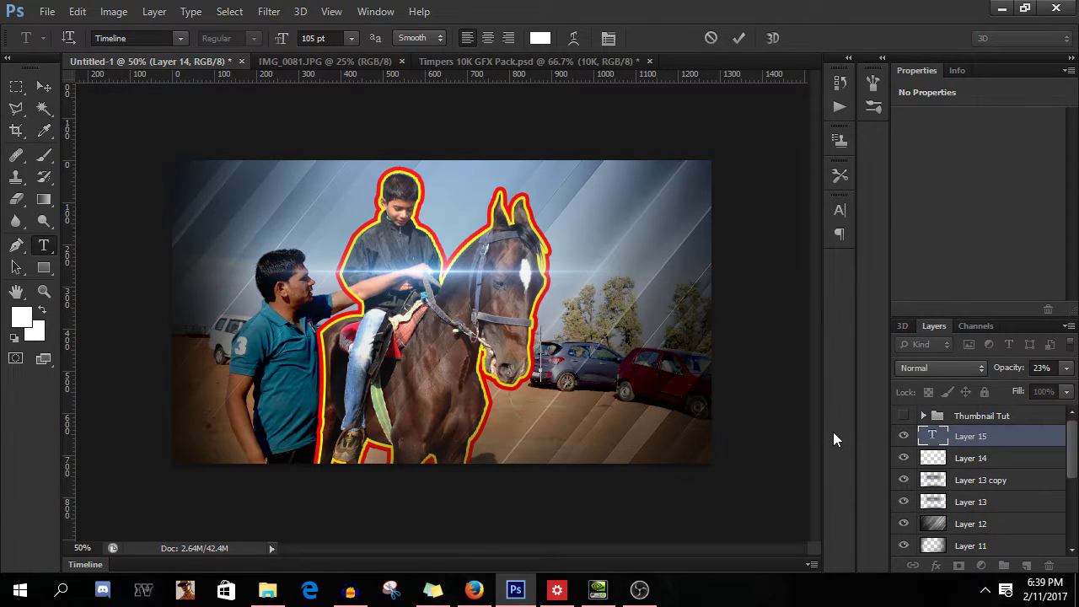
type("MY")
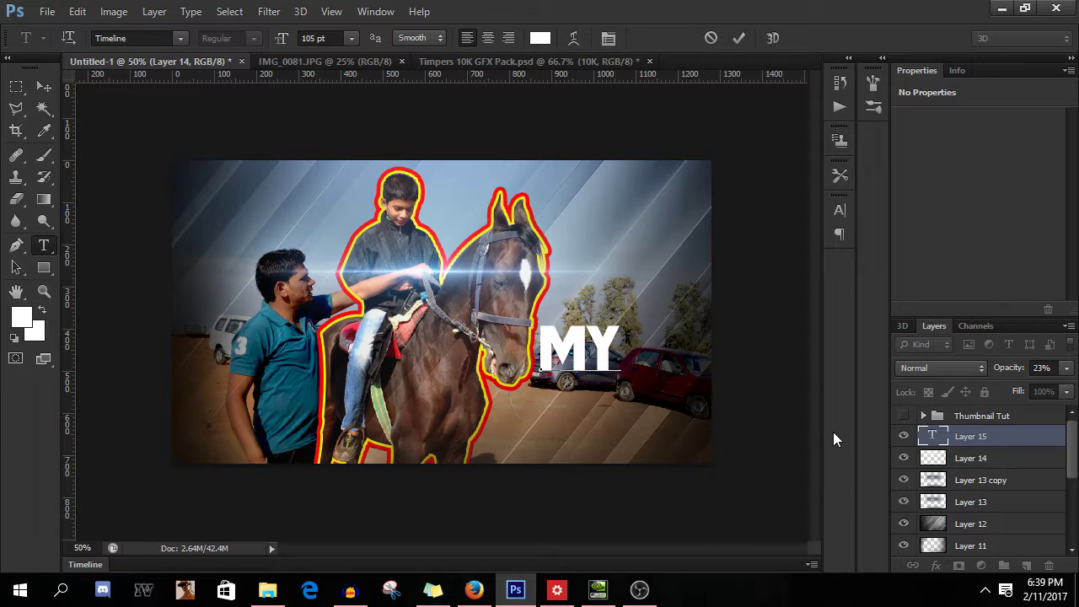
type("NEW")
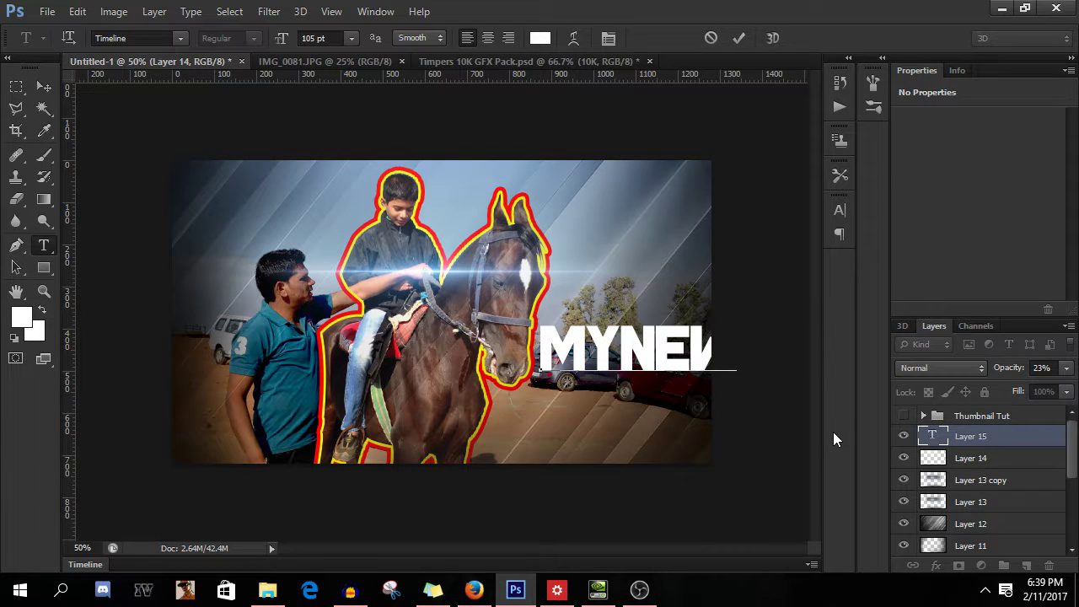
key("BackSpace")
type("W")
left_click(740, 37)
left_click(43, 87)
left_click_drag(666, 345, 591, 335)
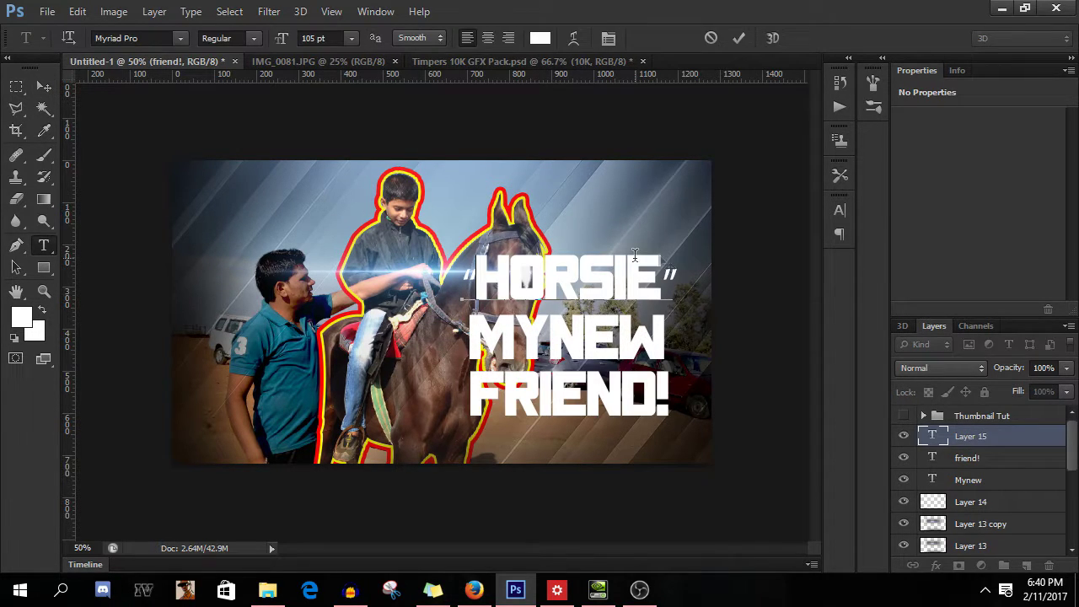
- Check the Thumbnail Tut reference once more, and hide the "horsie" and friend! text layers
left_click(904, 416)
left_click(905, 417)
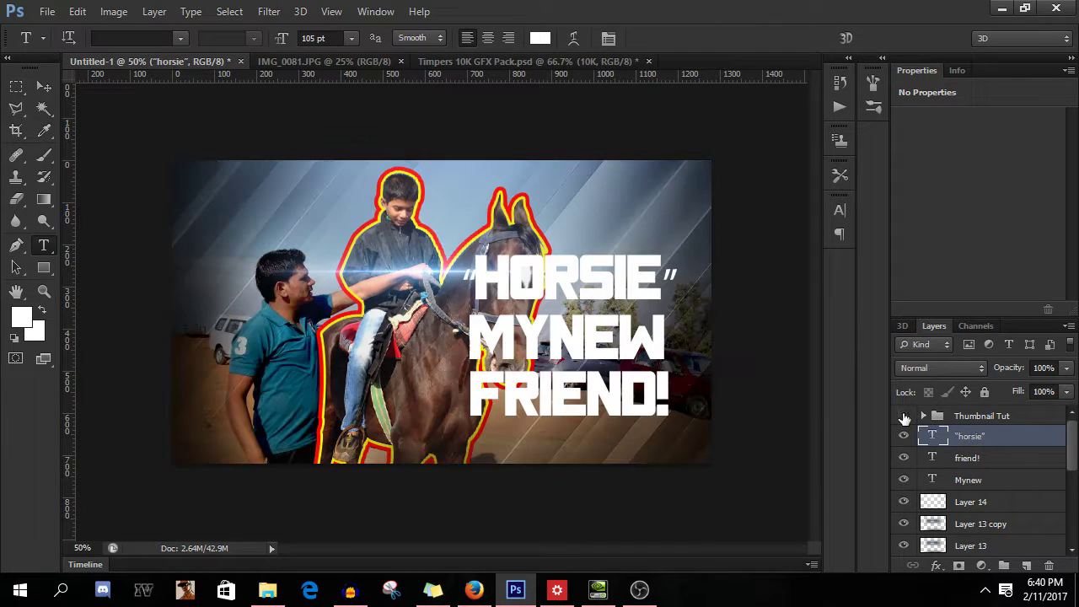
left_click(1031, 459)
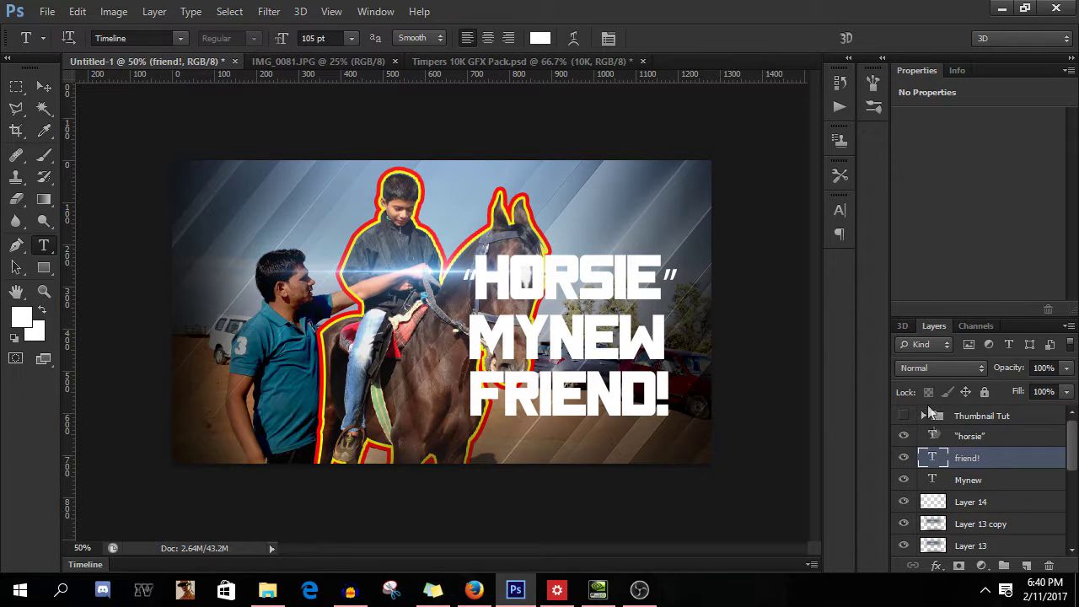
left_click(903, 436)
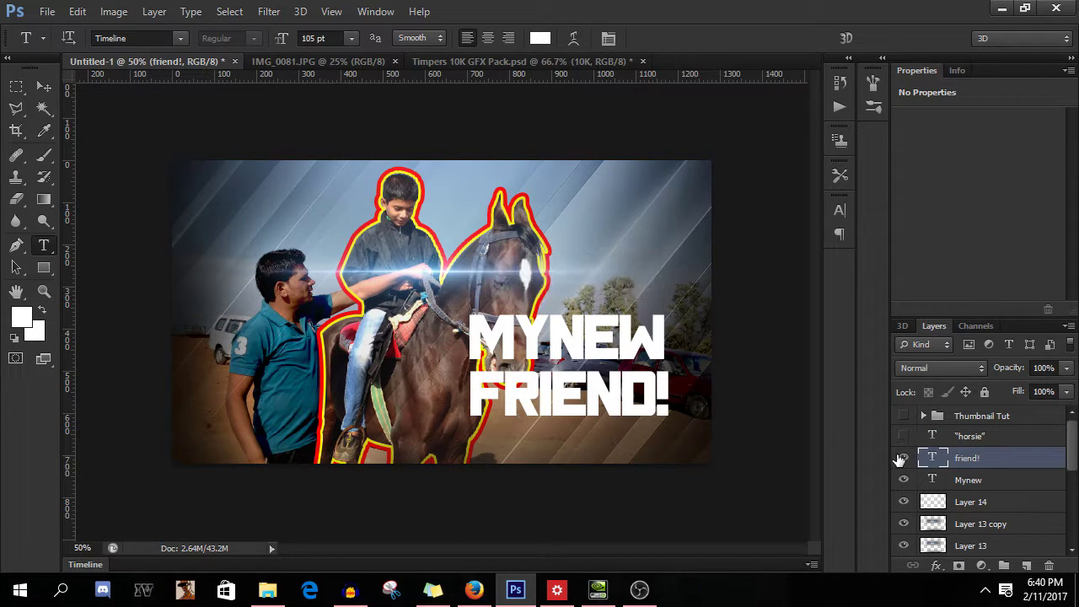
left_click(903, 457)
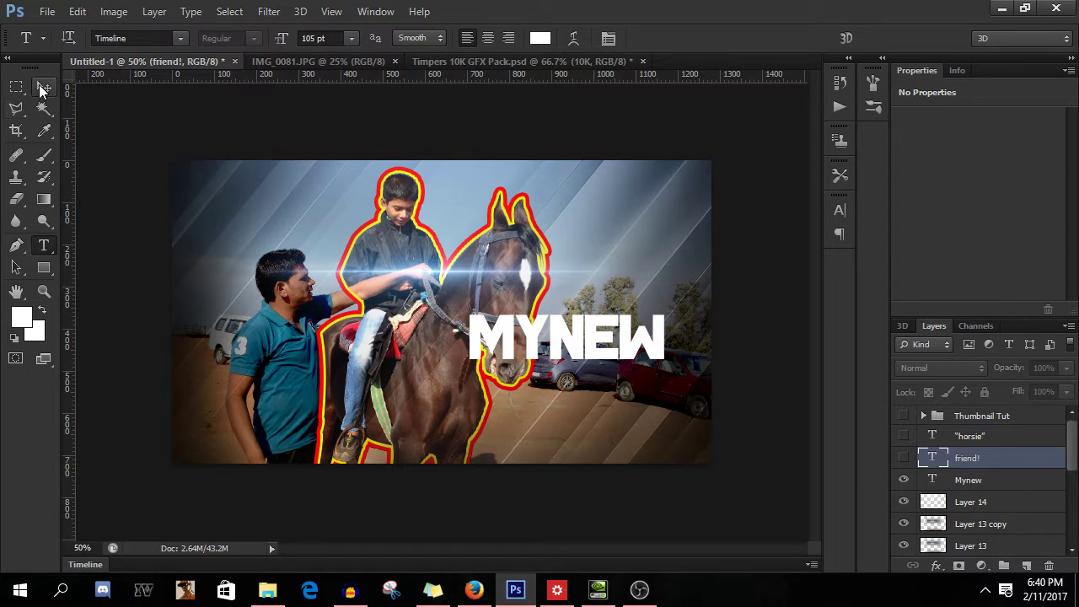
- Enlarge the MYNEW text to about 116%, place it low over the horse's chest and muzzle, and show the friend! layer again
left_click(41, 91)
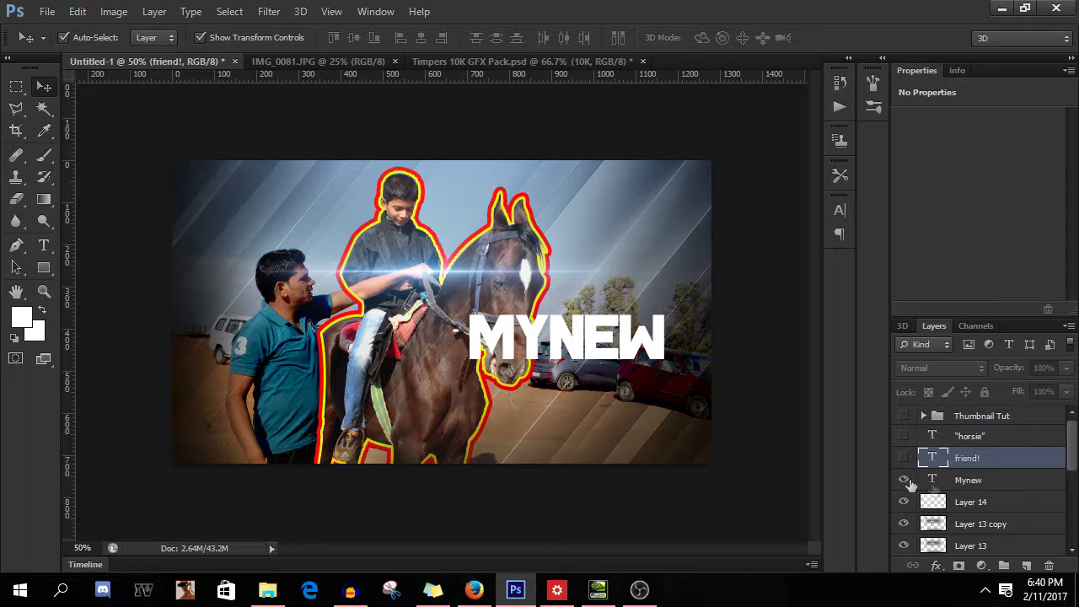
left_click(966, 480)
left_click_drag(614, 349, 515, 341)
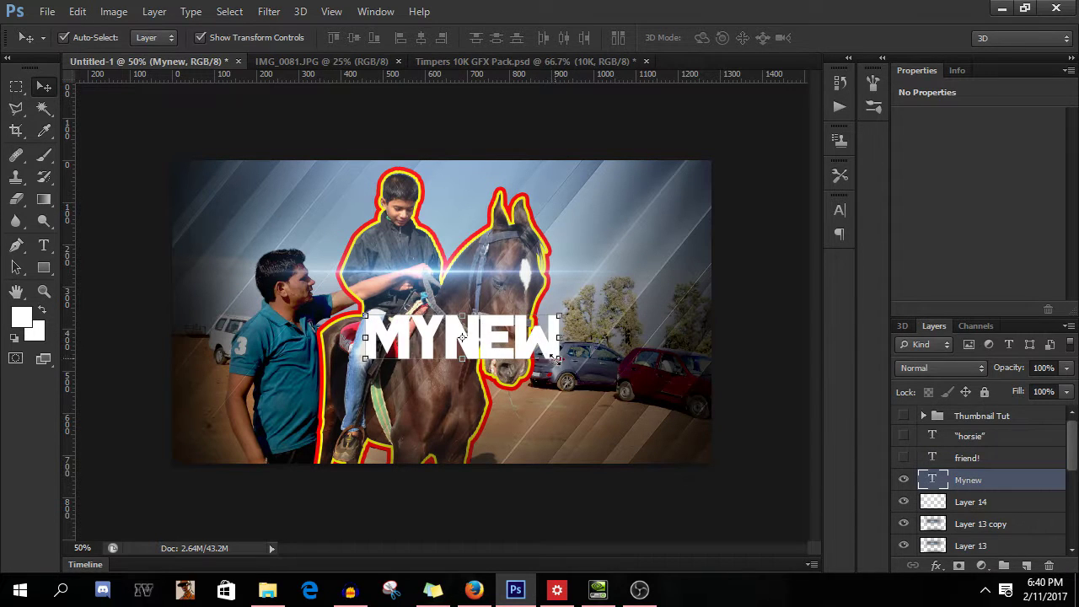
key("ctrl+t")
left_click_drag(616, 383, 657, 377)
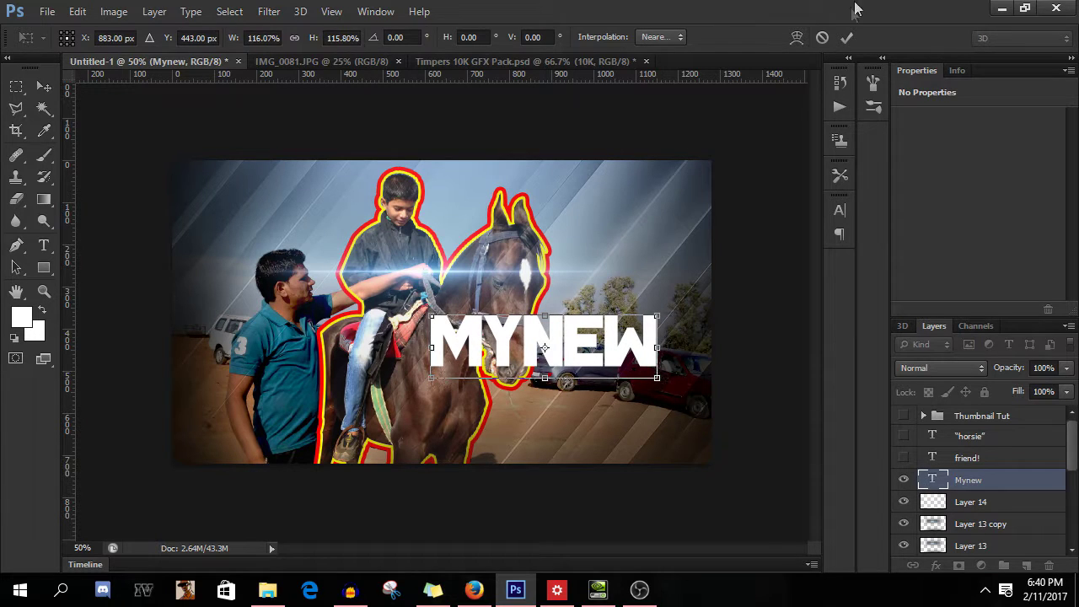
left_click(846, 37)
left_click_drag(595, 363, 616, 384)
left_click(904, 458)
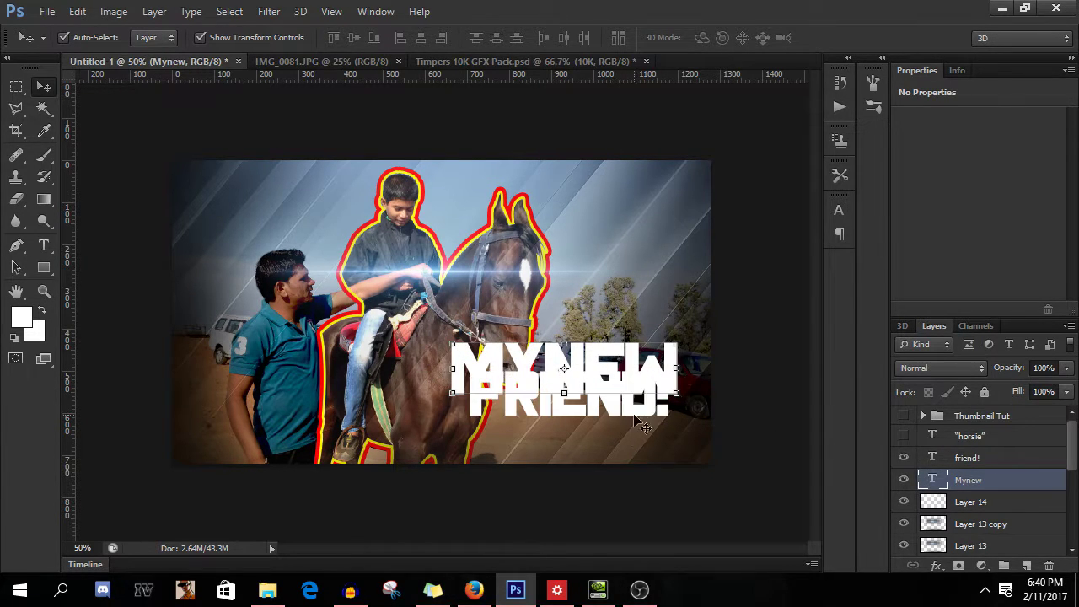
- Stack a slightly smaller MYNEW above an enlarged FRIEND! over the horse's chest, and show the "HORSIE" text centred beneath them
key("ctrl+t")
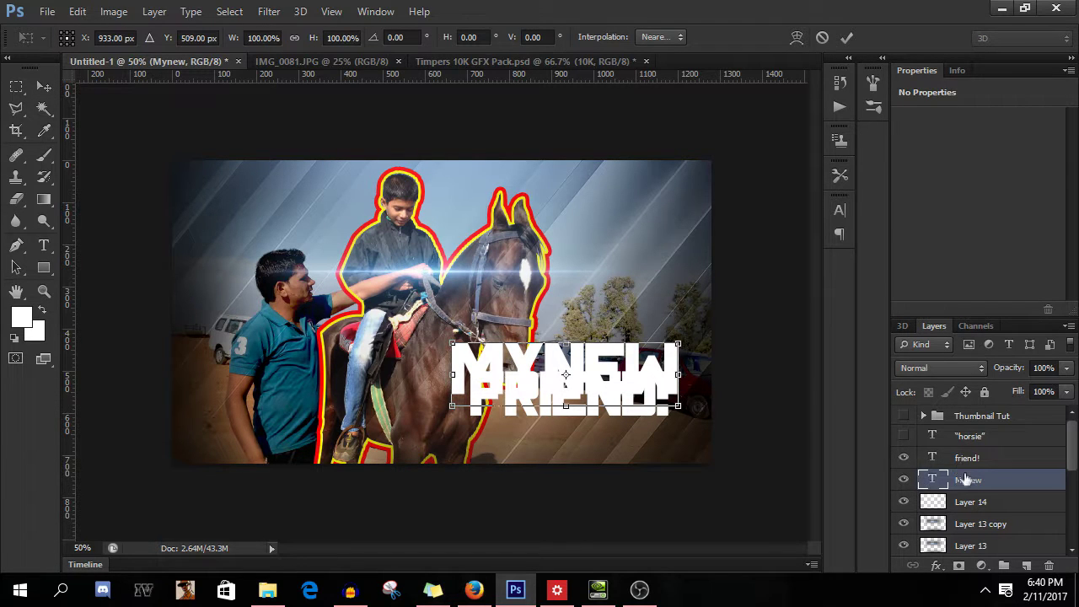
left_click(847, 37)
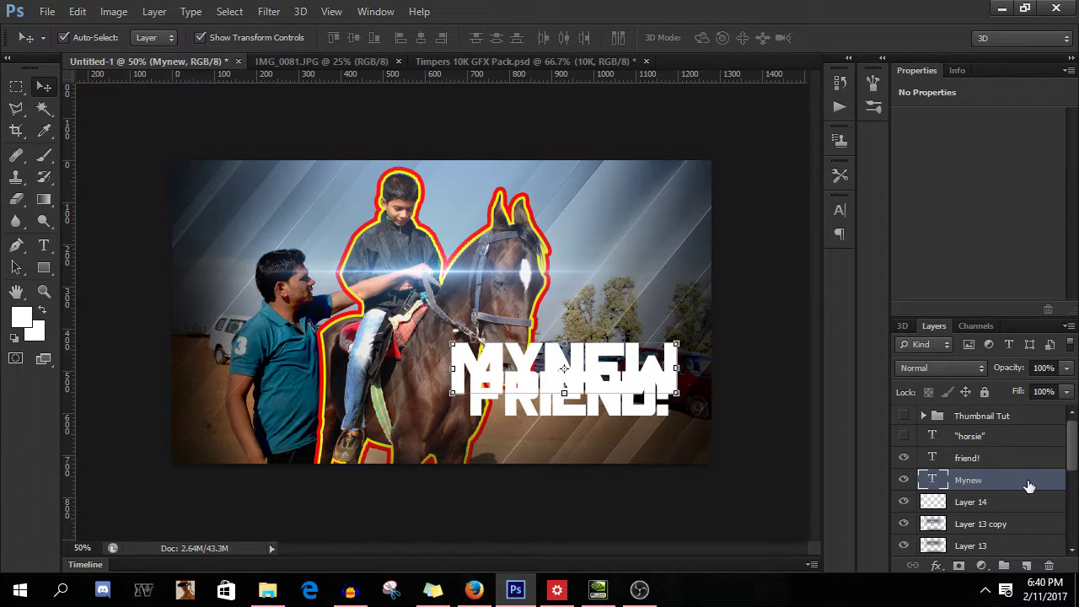
left_click_drag(639, 381, 637, 335)
left_click(967, 458)
left_click_drag(619, 395, 603, 388)
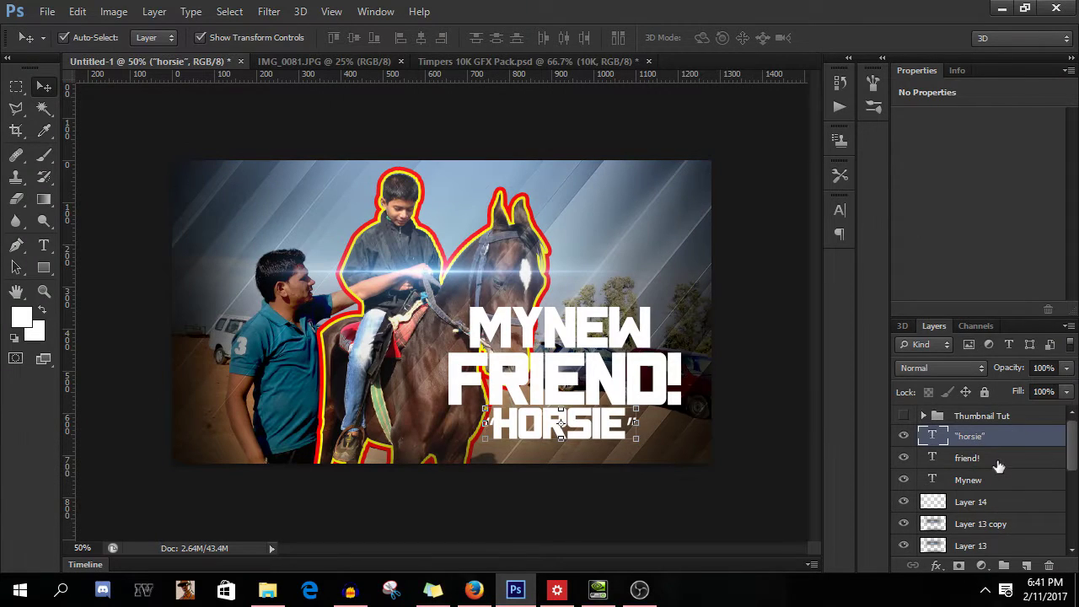
- Apply a bright yellow Color Overlay at 100% opacity with Normal blending to the friend! text layer
left_click(995, 479, "shift")
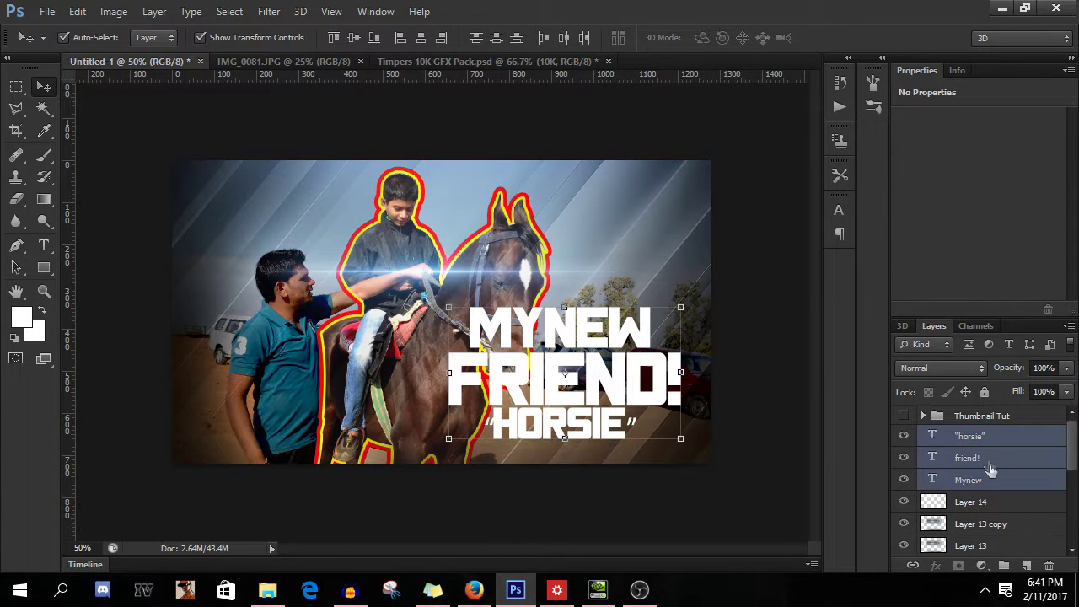
left_click(994, 462)
double_click(1019, 467)
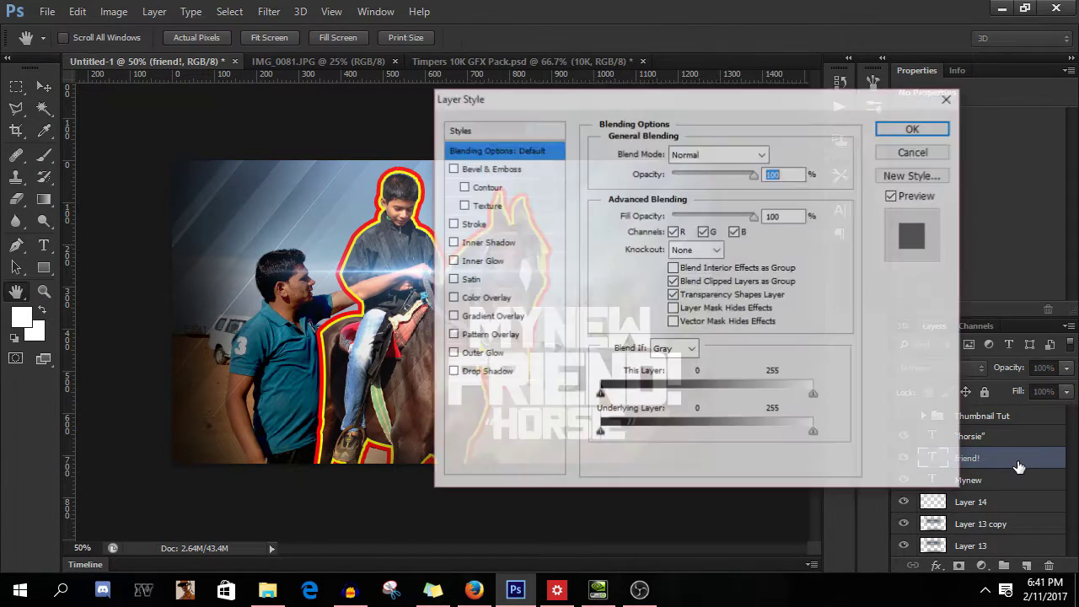
left_click_drag(596, 106, 748, 61)
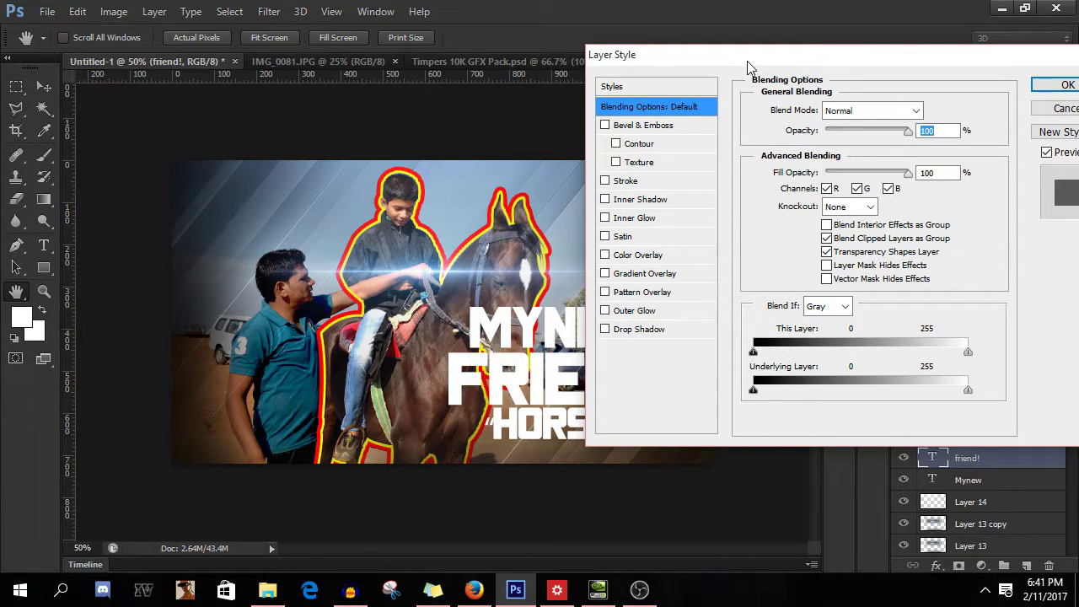
left_click_drag(727, 61, 173, 63)
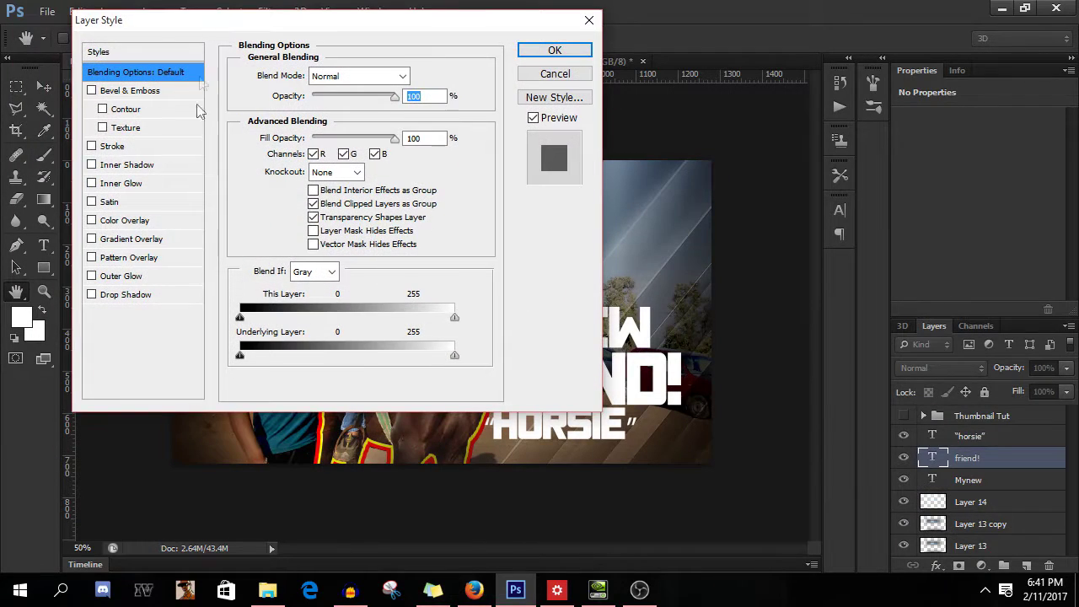
left_click(151, 221)
left_click(418, 76)
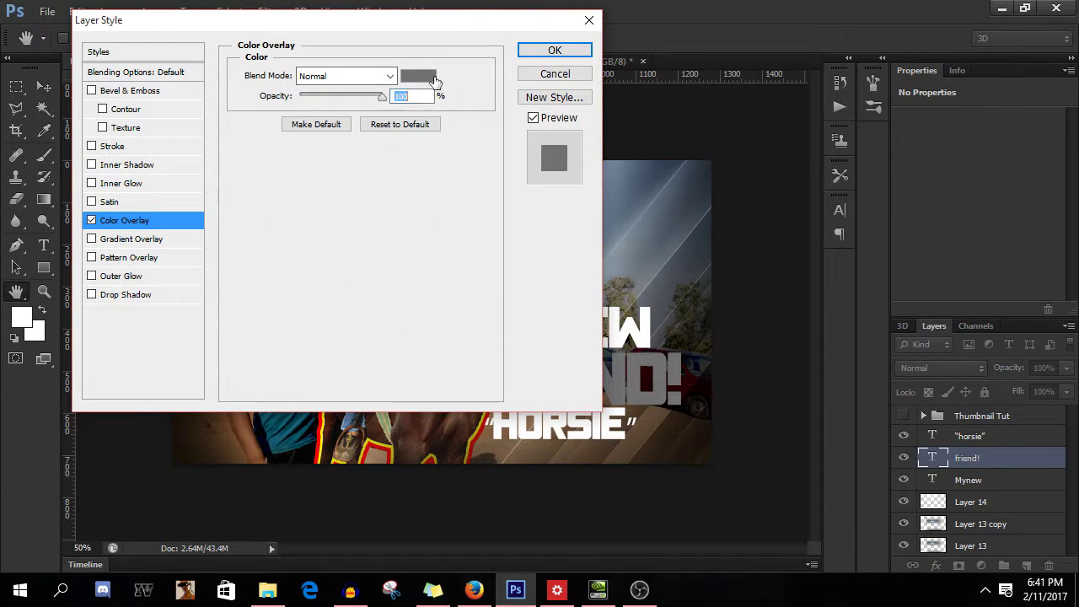
left_click(906, 457)
left_click(855, 303)
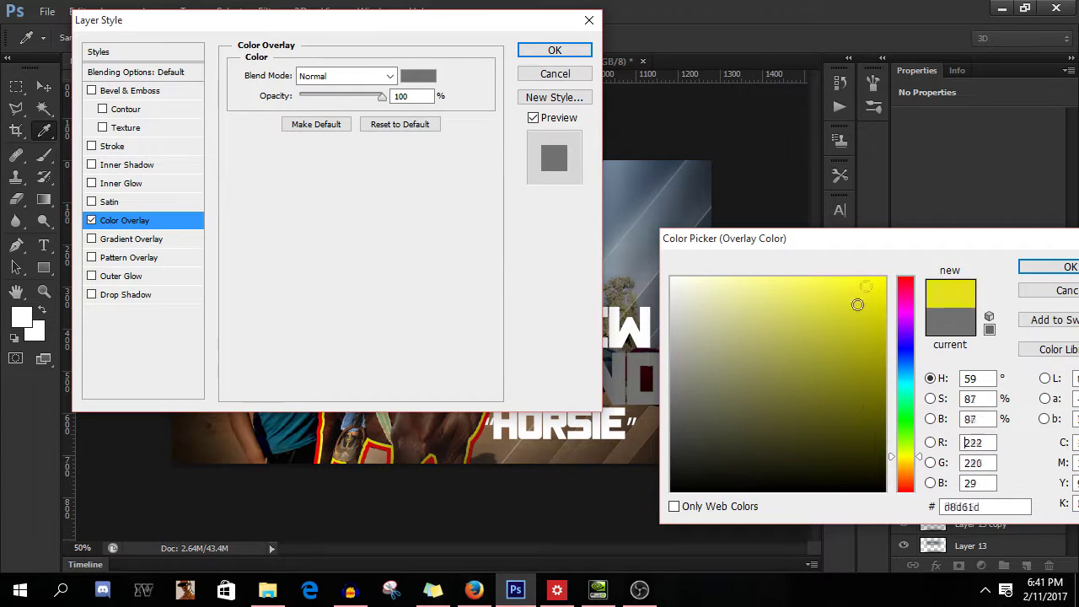
left_click_drag(854, 303, 908, 264)
left_click(1047, 267)
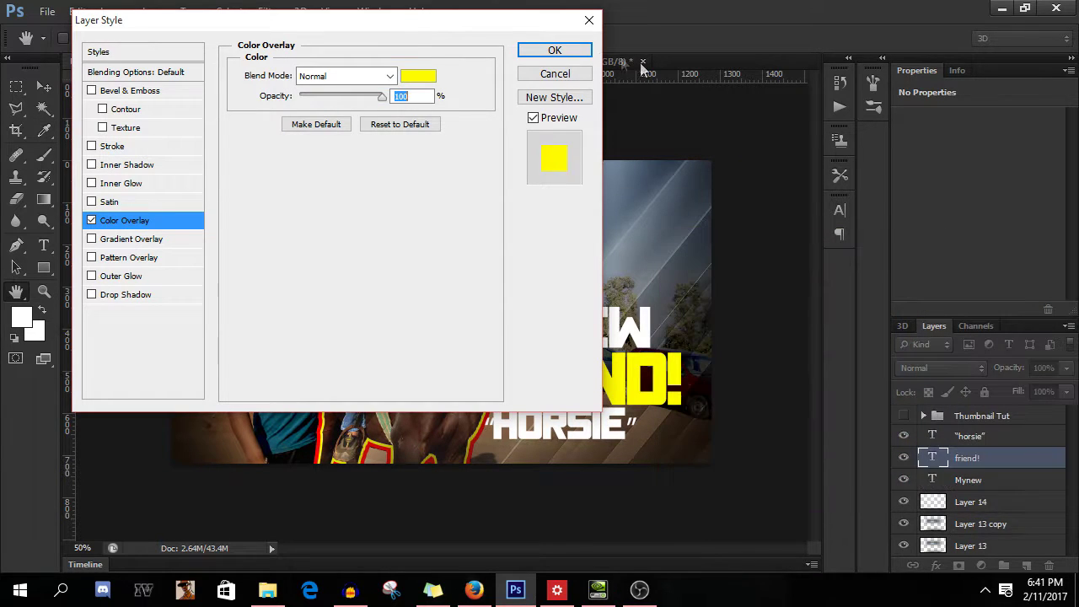
left_click(579, 52)
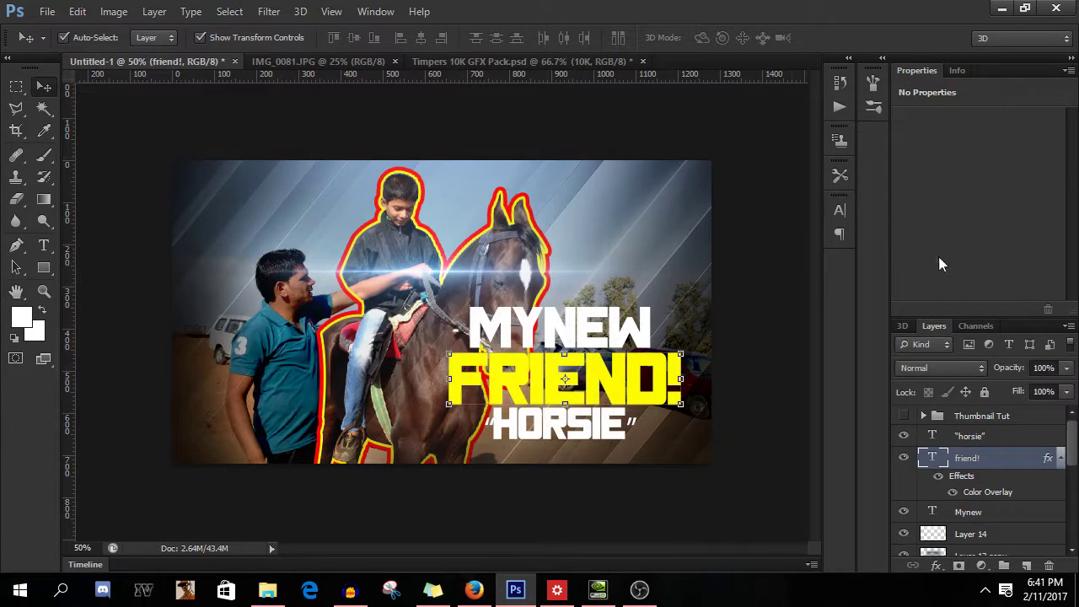
- Rasterize the three title text layers together, move them over the man and the horse's body, and enlarge them to about 108%
left_click(1003, 437, "shift")
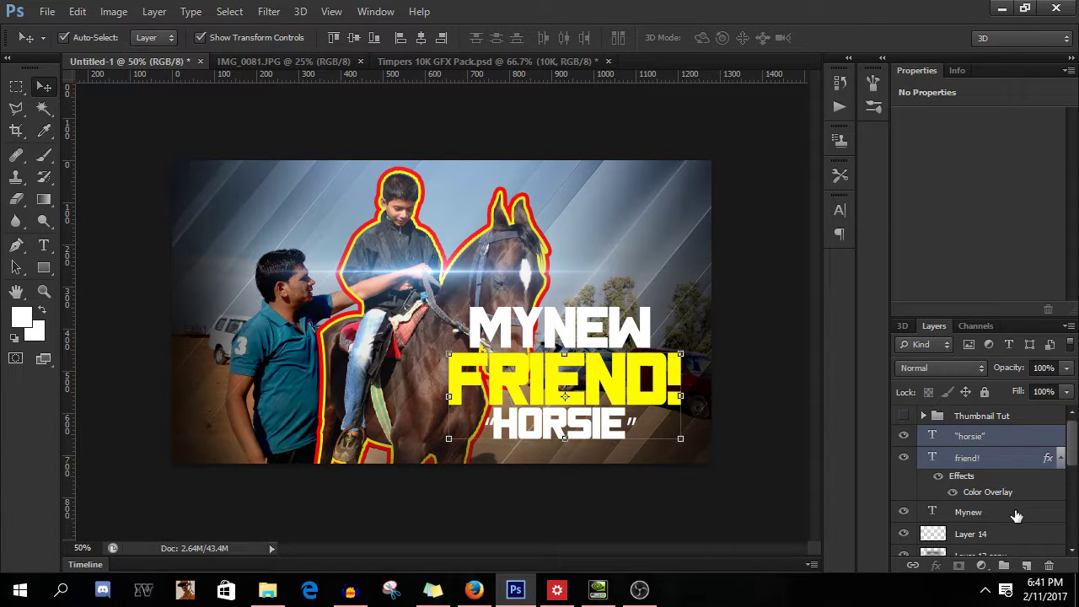
left_click(1017, 516, "shift")
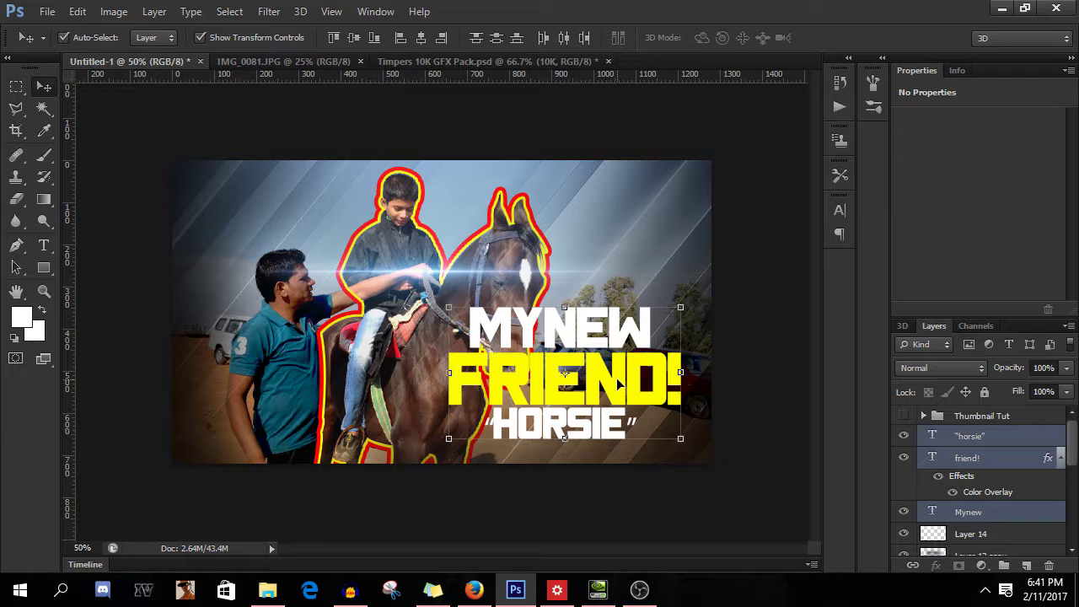
right_click(1004, 457)
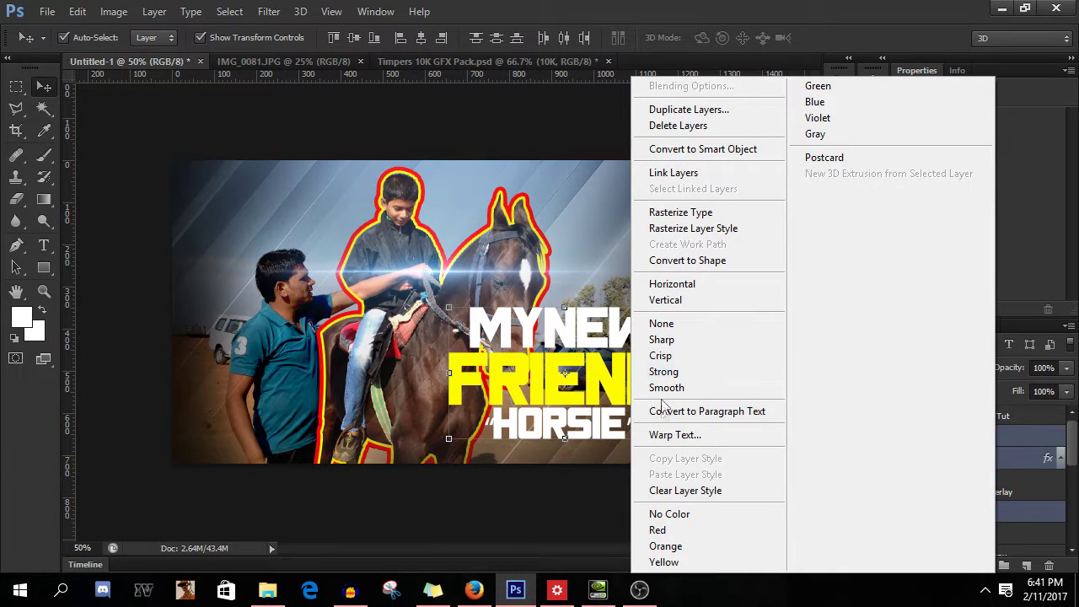
left_click(679, 212)
left_click_drag(595, 378, 402, 370)
mouse_move(487, 426)
left_mouse_down()
mouse_move(527, 440)
mouse_move(505, 433)
left_mouse_up()
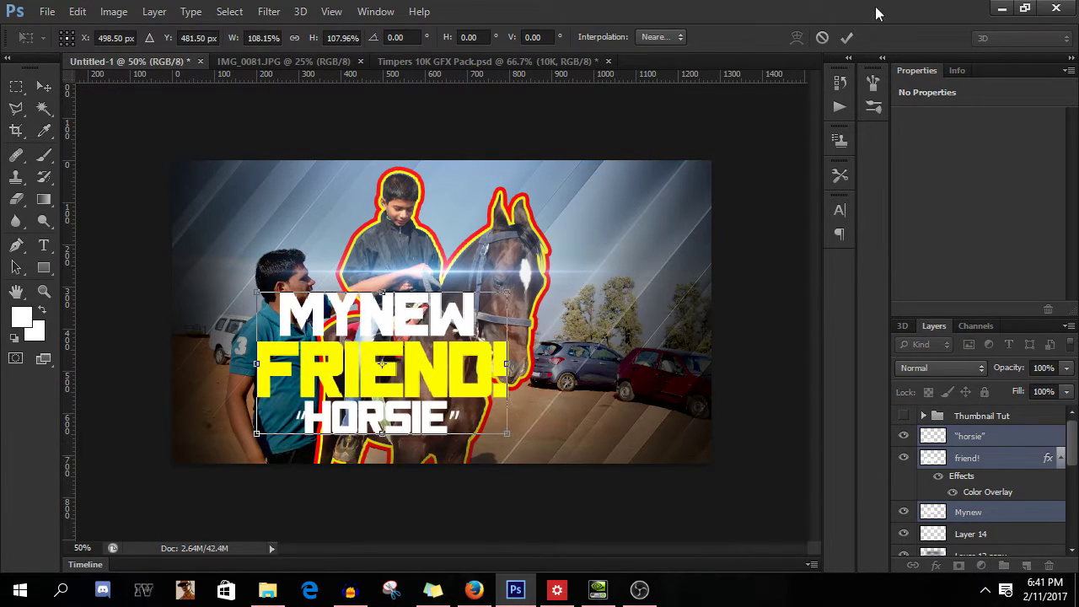
left_click(847, 38)
left_click_drag(242, 276, 230, 290)
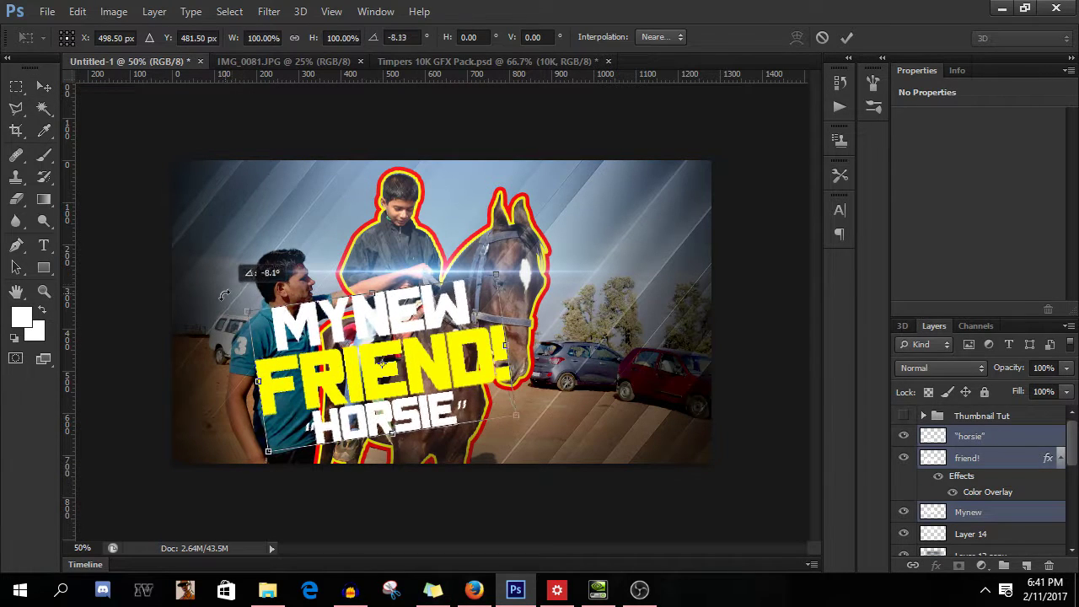
left_click(846, 39)
left_click_drag(371, 337, 321, 375)
key("ctrl+z")
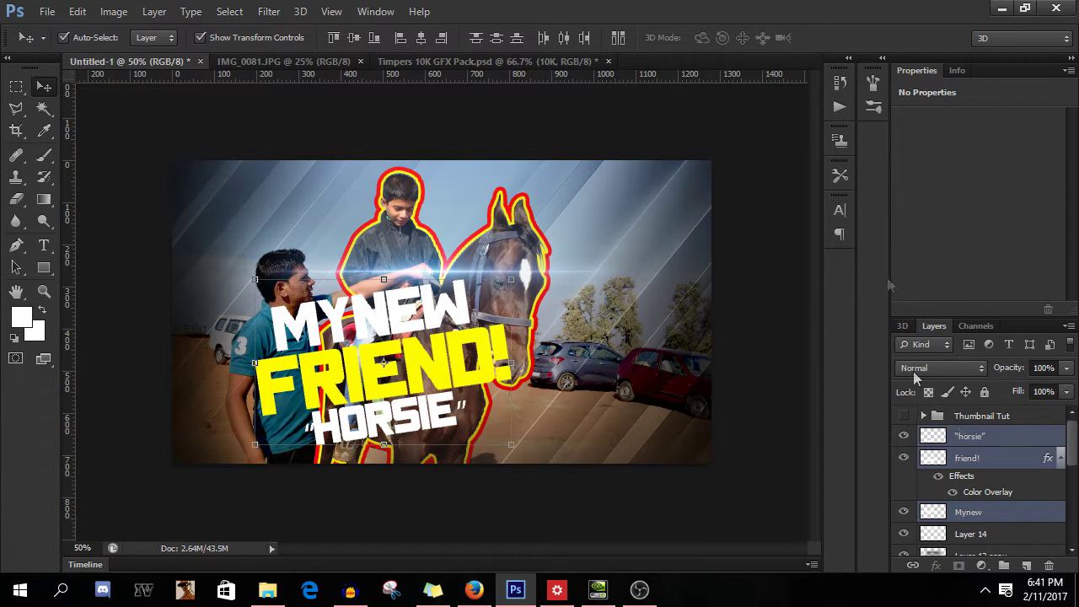
left_click(1018, 436)
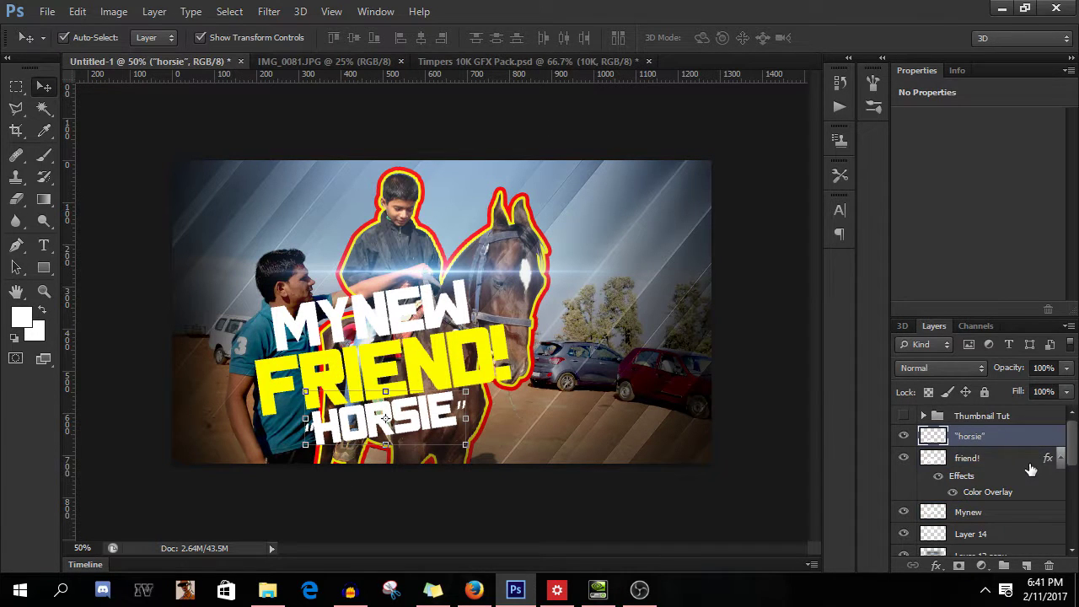
left_click(1027, 459)
key("ctrl+z")
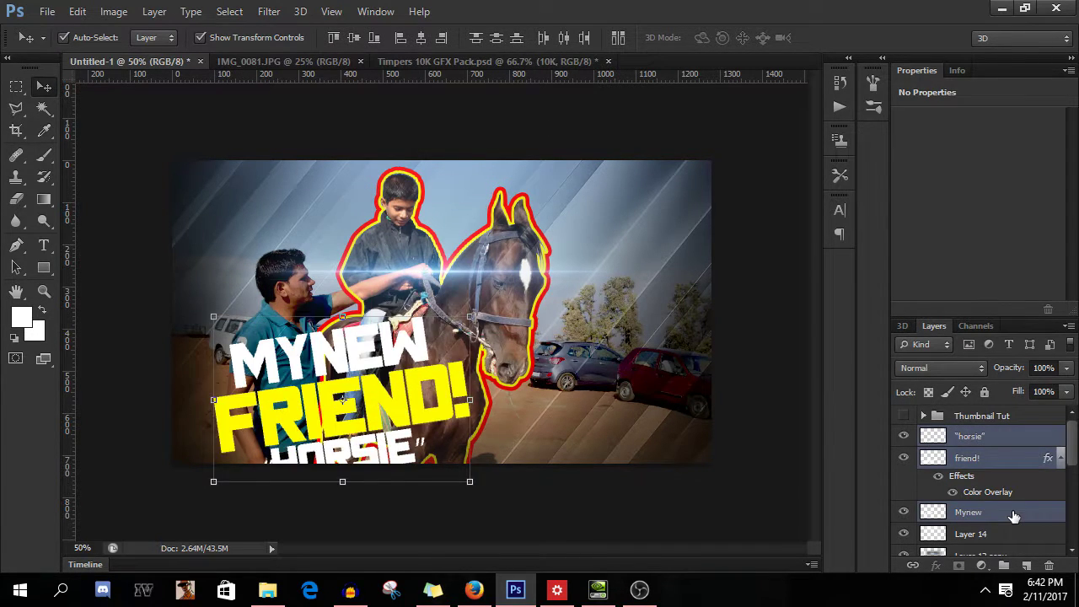
key("ctrl+z")
- Convert the three title layers into one smart object, tilt it counterclockwise, and place it over the horse's chest and the parked cars
right_click(1014, 513)
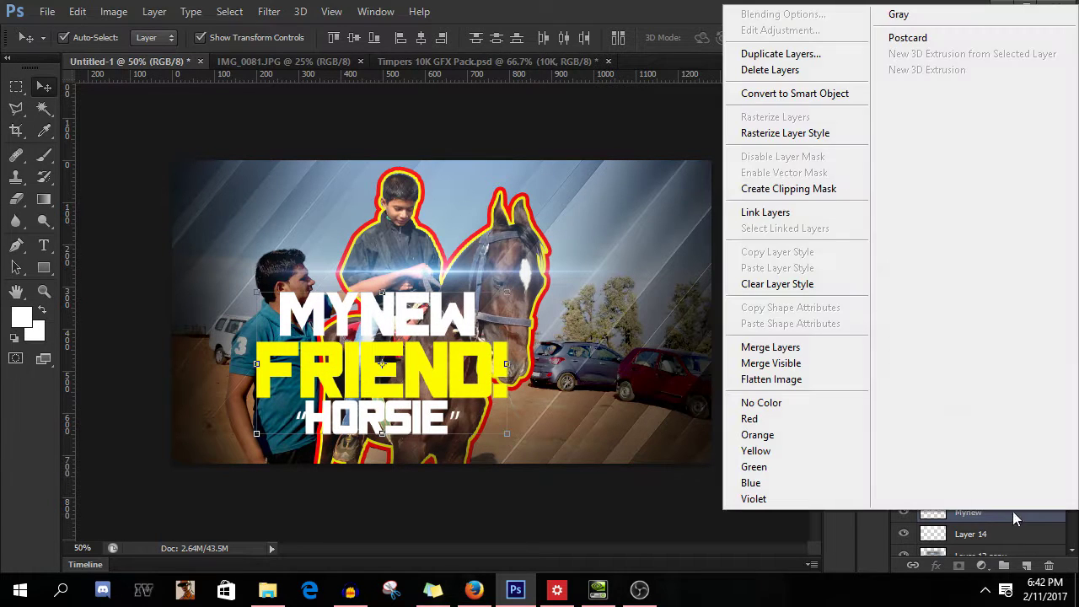
left_click(806, 98)
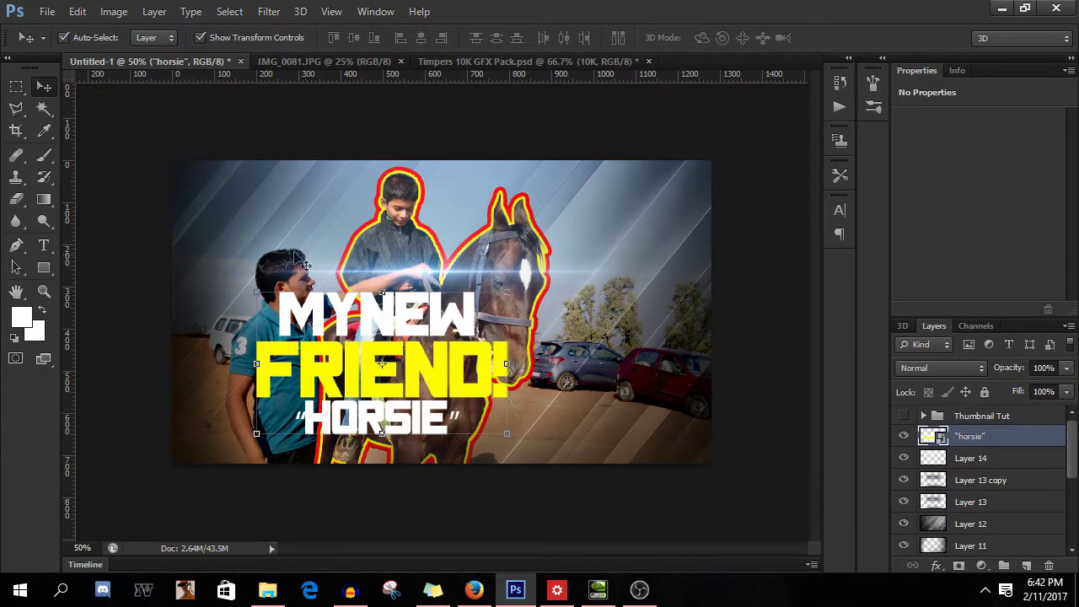
left_click_drag(251, 284, 241, 314)
left_click(847, 38)
left_click_drag(451, 359, 620, 368)
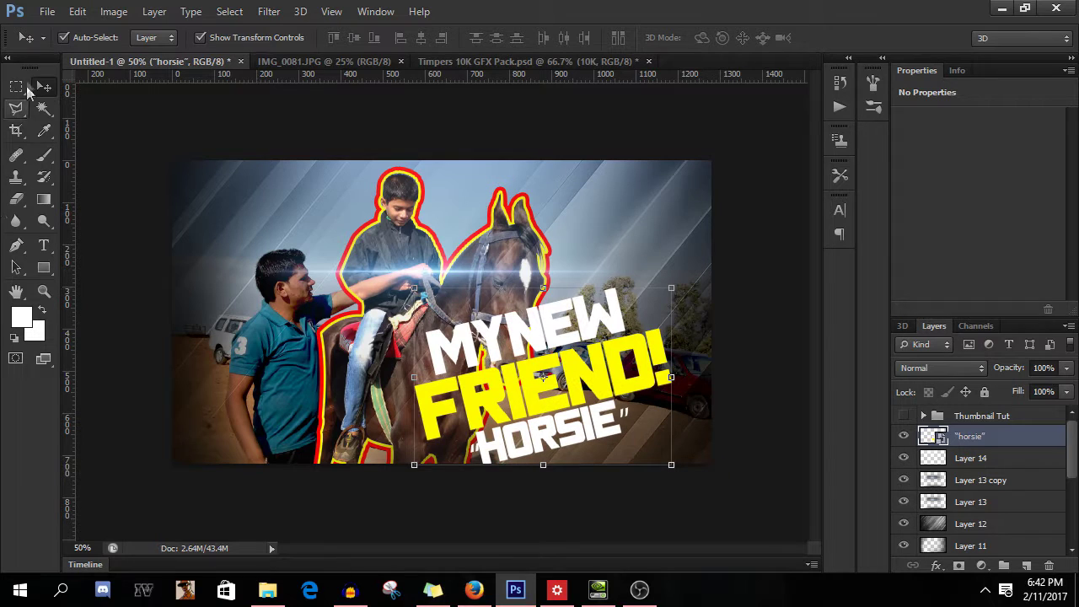
- Choose the Polygonal Lasso tool and add a new empty layer above the "horsie" title layer
left_click(20, 110)
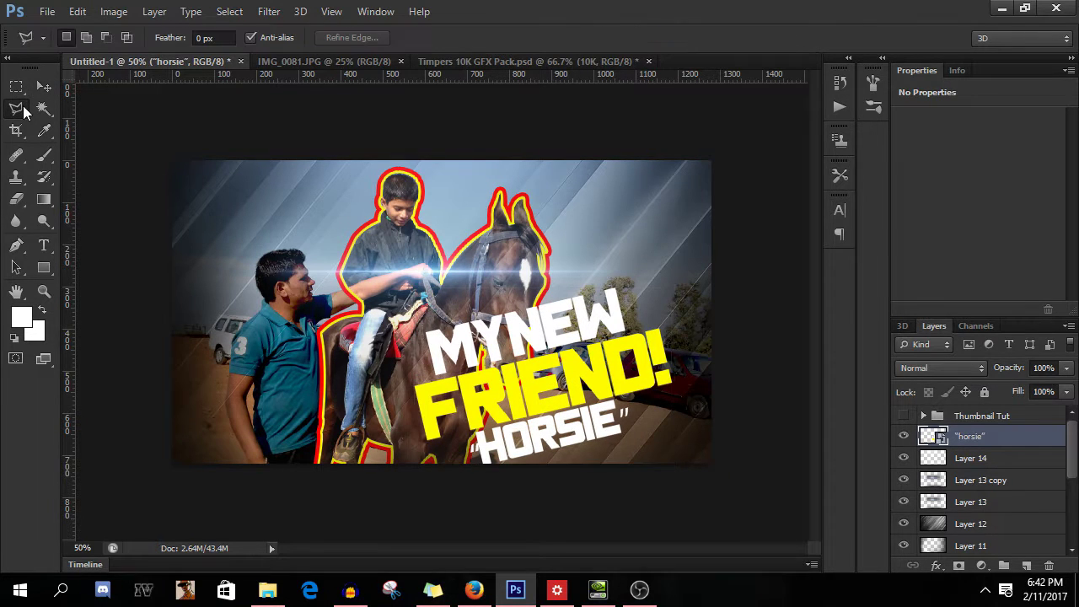
left_click(20, 109)
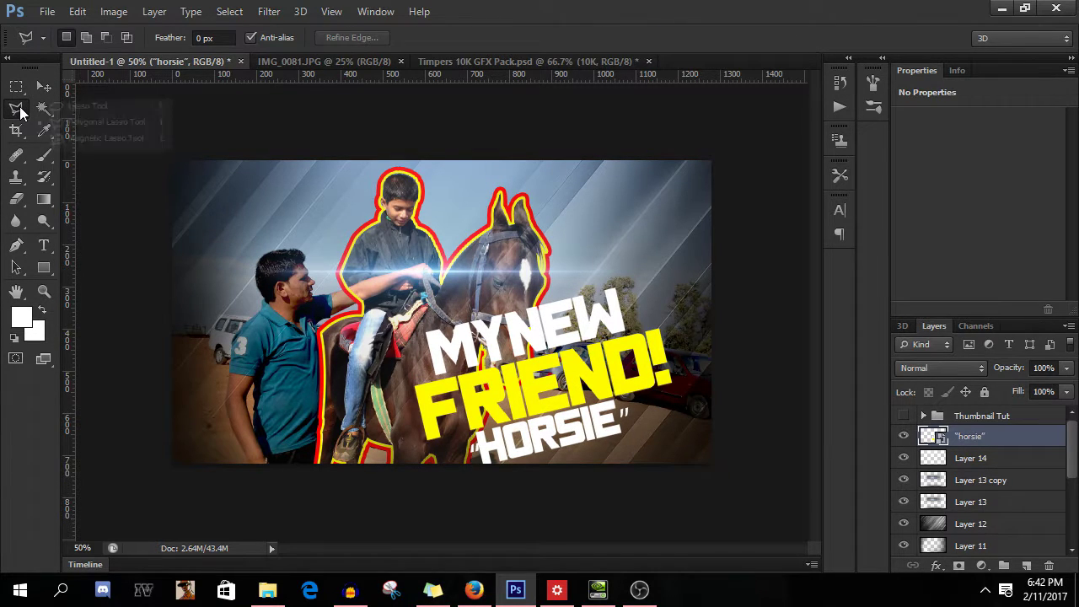
left_click(97, 122)
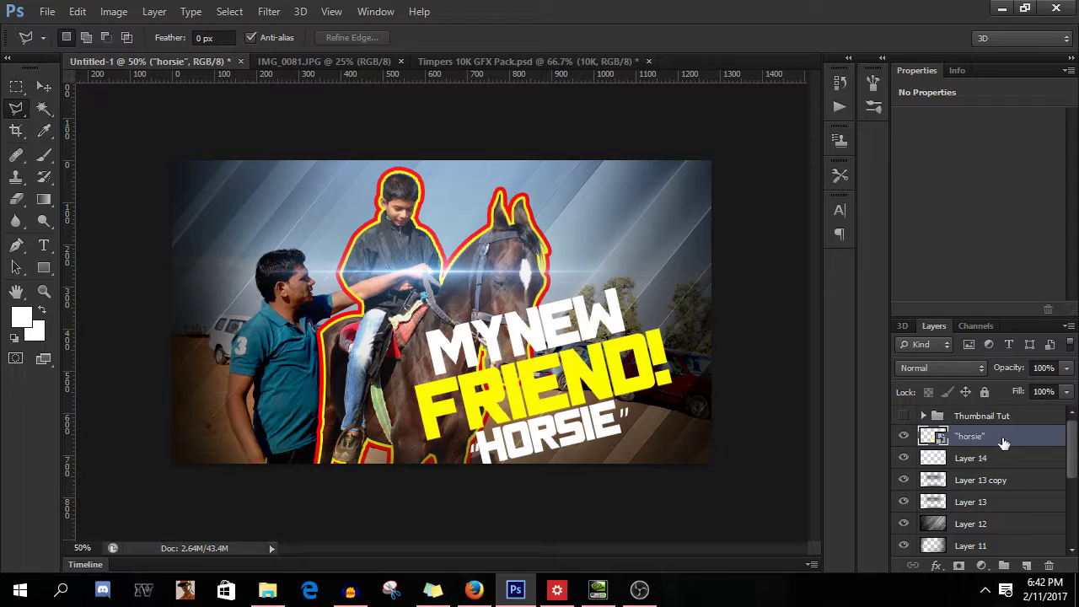
left_click(1026, 566)
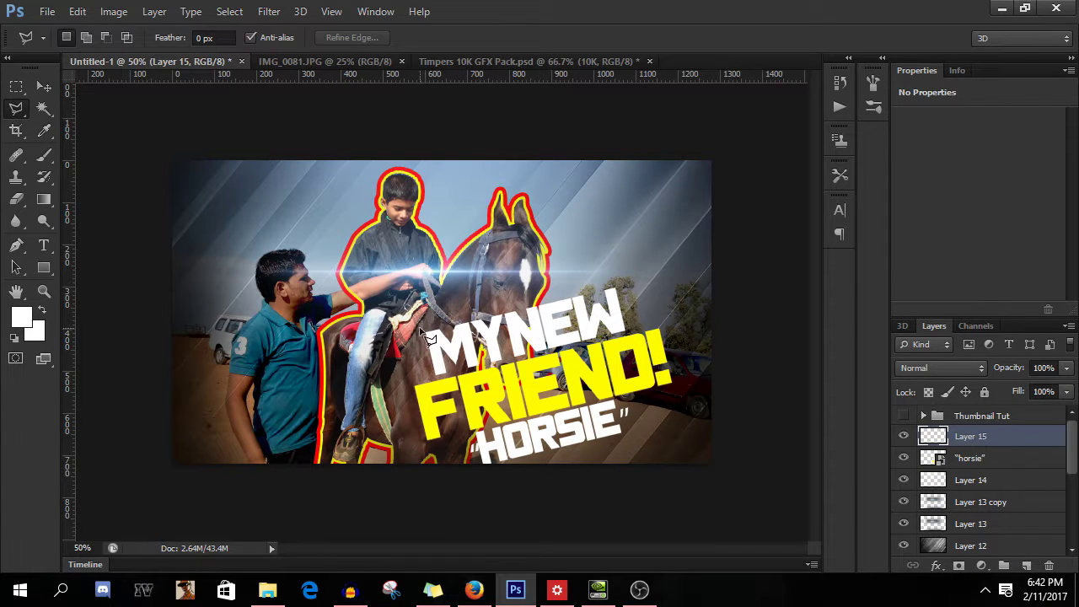
- Outline a jagged polygonal selection around the tilted title, with three sharp points extending beyond the canvas edge
left_click(413, 384)
left_click(464, 481)
left_click(806, 390)
left_click(682, 396)
left_click(770, 278)
left_click(666, 319)
left_click(737, 203)
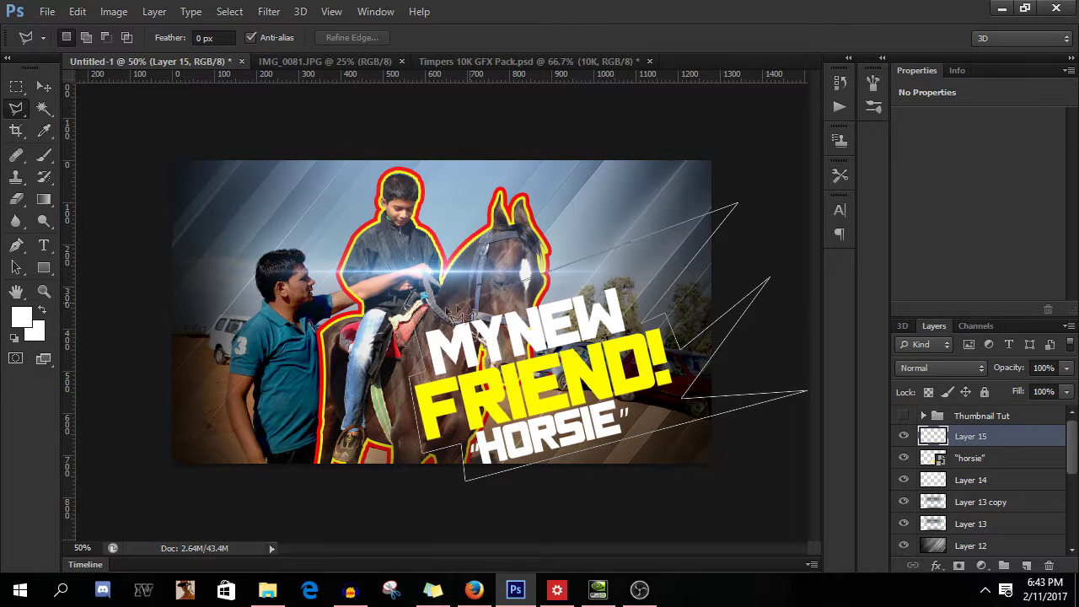
left_click(419, 335)
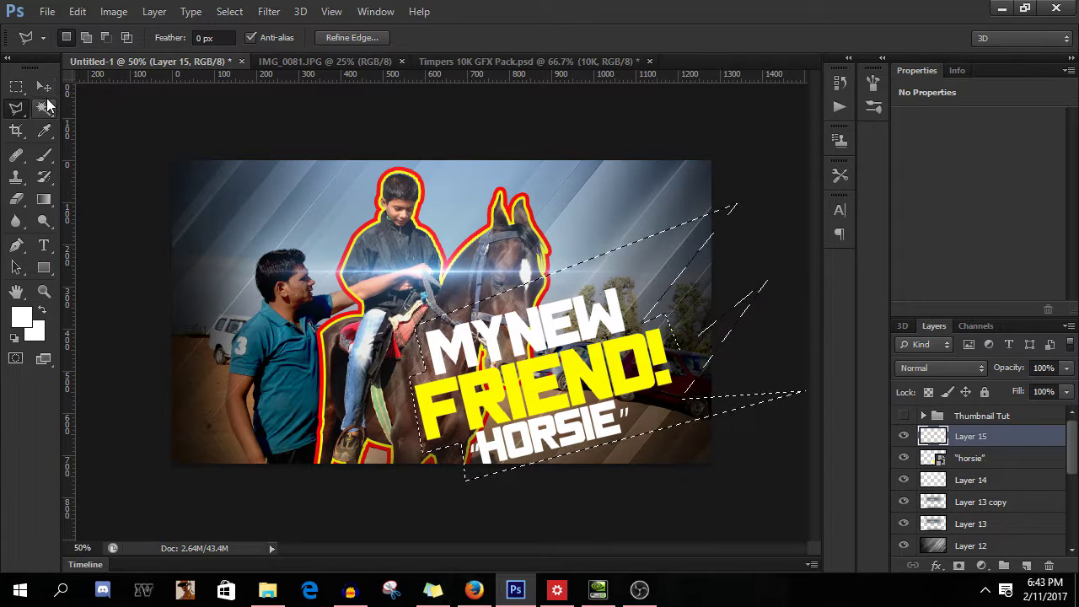
key("ctrl+t")
left_click(540, 233)
- Set the foreground color to pure red (ff0000) and fill the jagged selection with the 1057 px brush
left_click(43, 155)
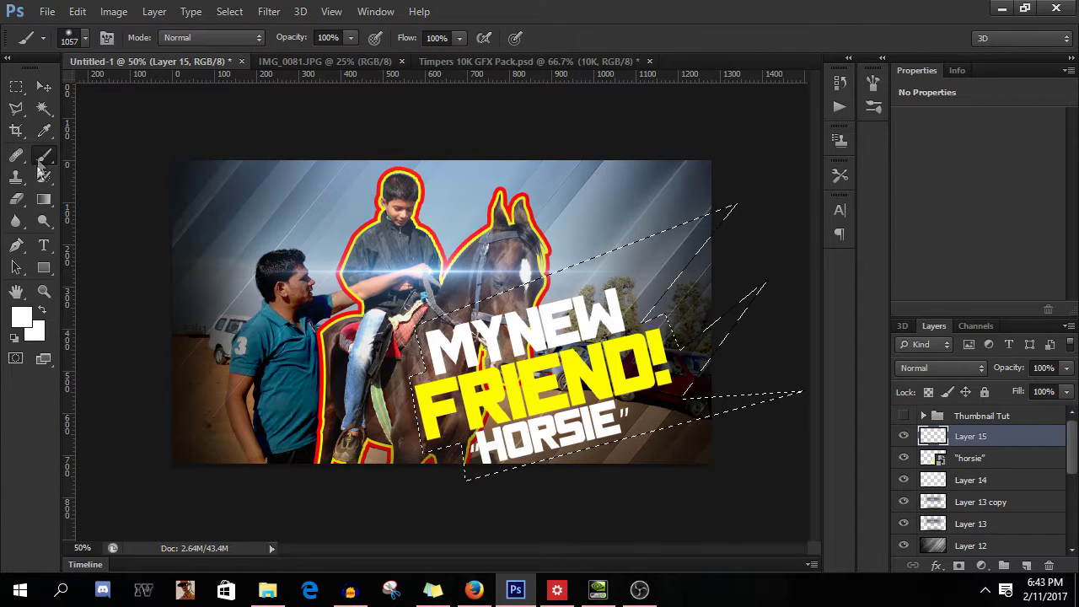
left_click(21, 318)
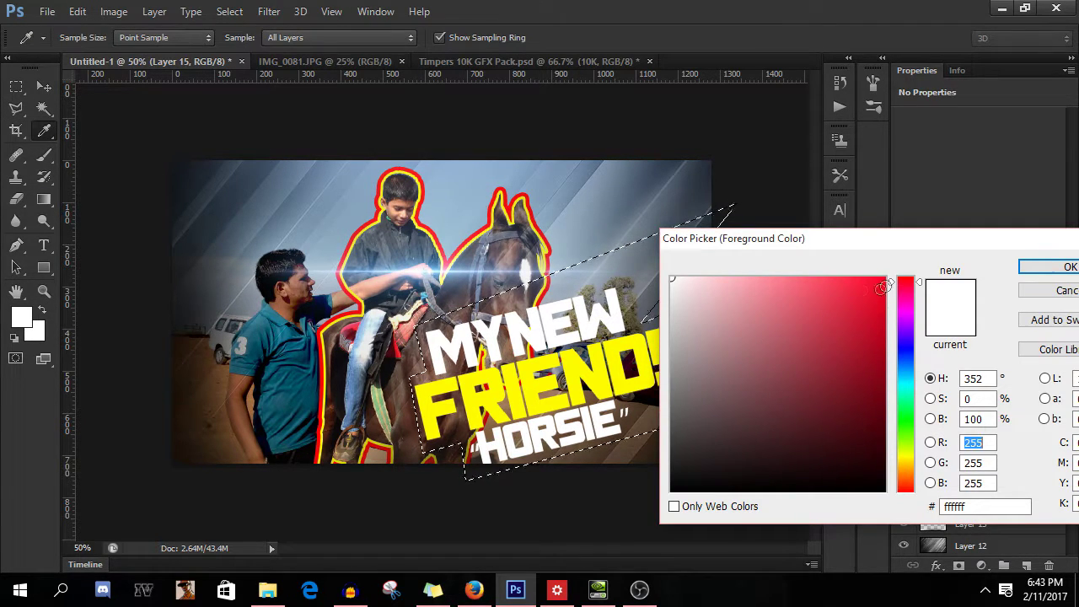
left_click(884, 281)
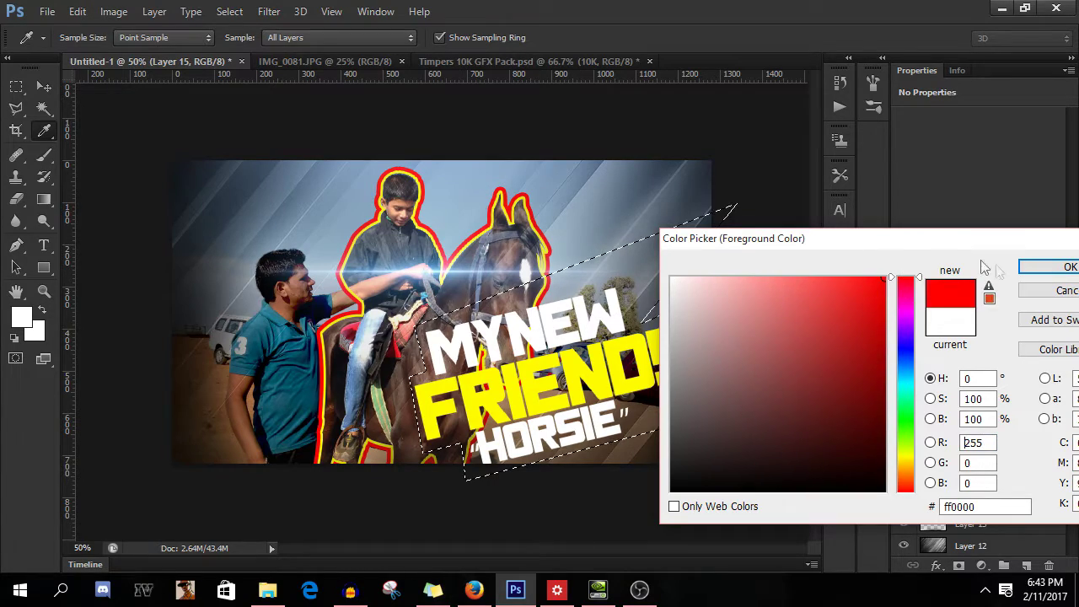
left_click(1045, 267)
left_click_drag(740, 253, 253, 227)
key("ctrl+z")
mouse_move(722, 362)
left_mouse_down()
mouse_move(691, 476)
mouse_move(835, 335)
left_mouse_up()
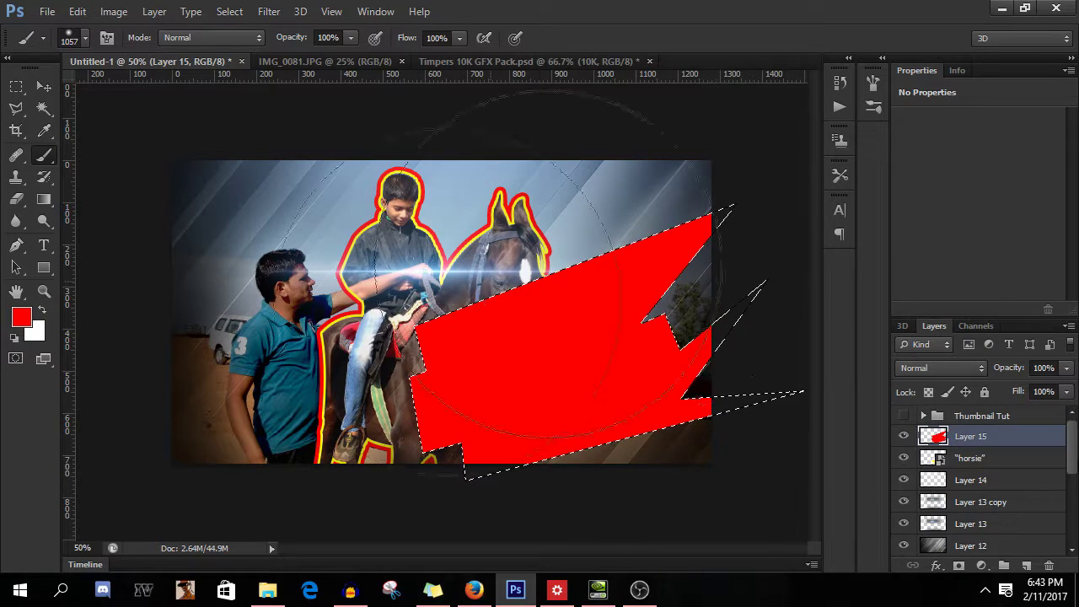
- Move the red shape's Layer 15 beneath the "horsie" title layer and set its blend mode to Multiply
left_click_drag(985, 436, 983, 474)
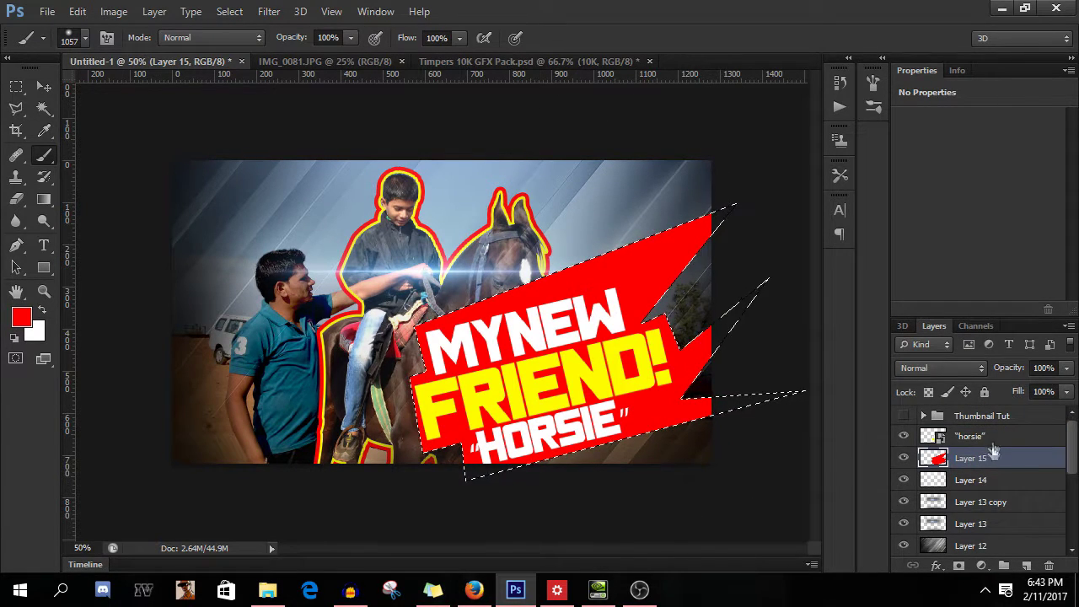
left_click(942, 368)
left_click(923, 61)
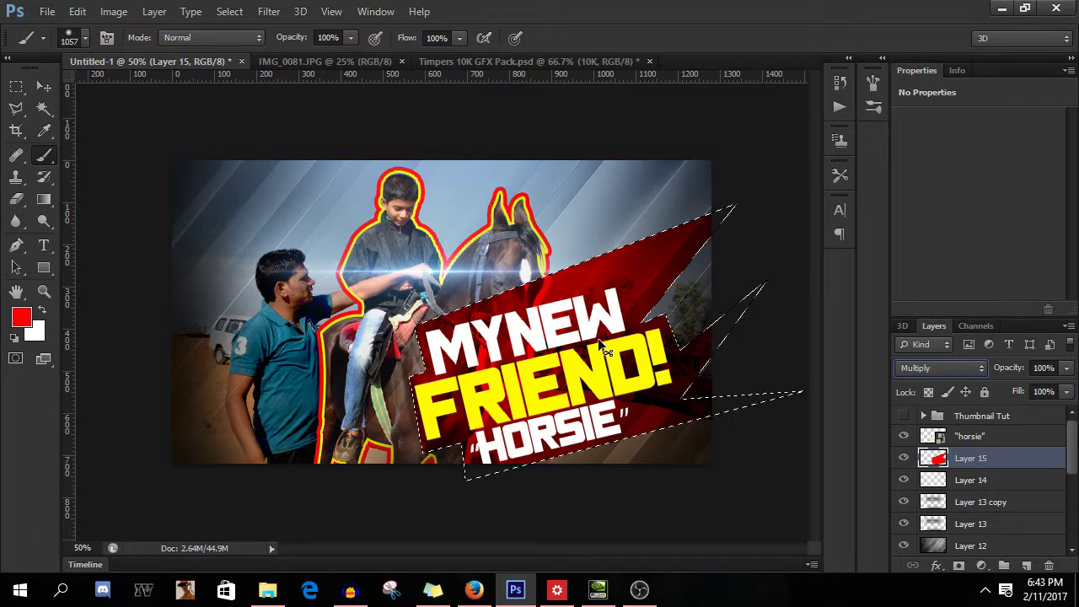
- Deselect the red shape and start warping it, bending its upper edge down into a concave curve behind the title
key("ctrl+d")
key("ctrl+t")
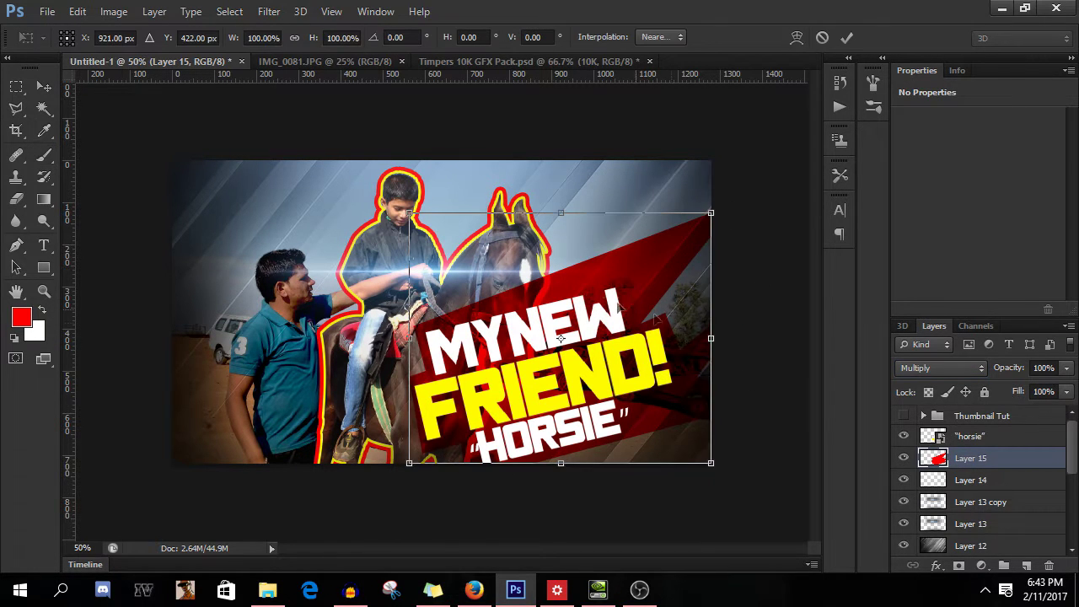
left_click(797, 38)
left_click_drag(613, 218, 647, 289)
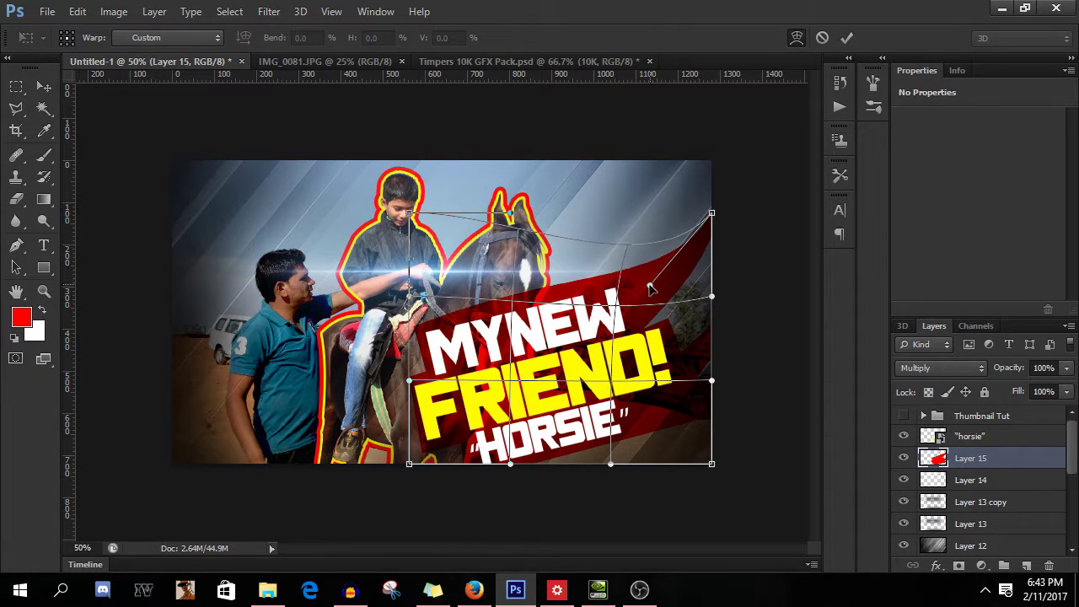
left_click_drag(510, 218, 475, 272)
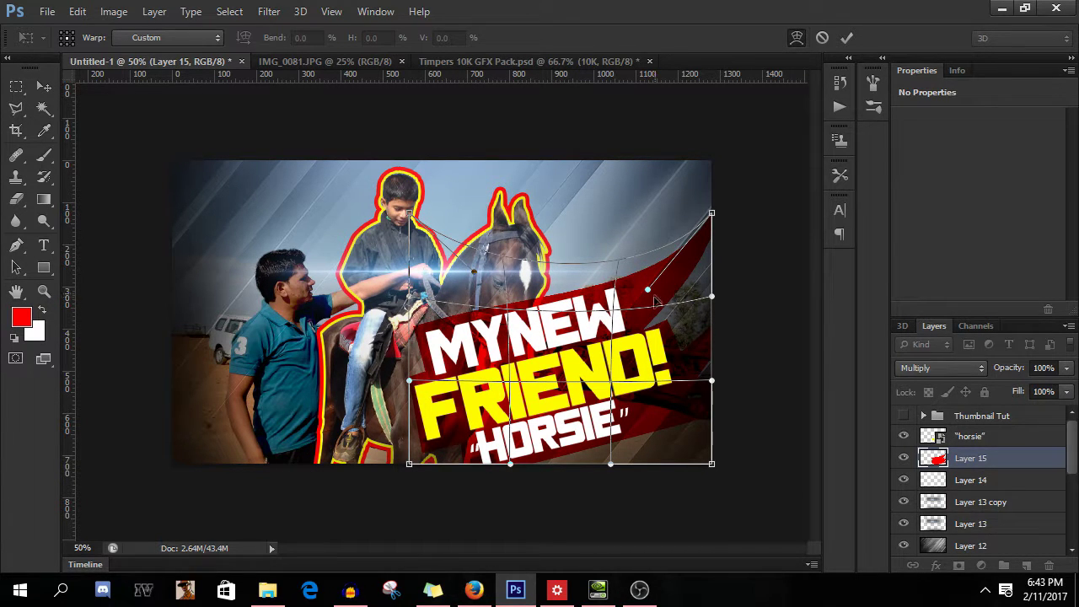
left_click_drag(649, 293, 657, 293)
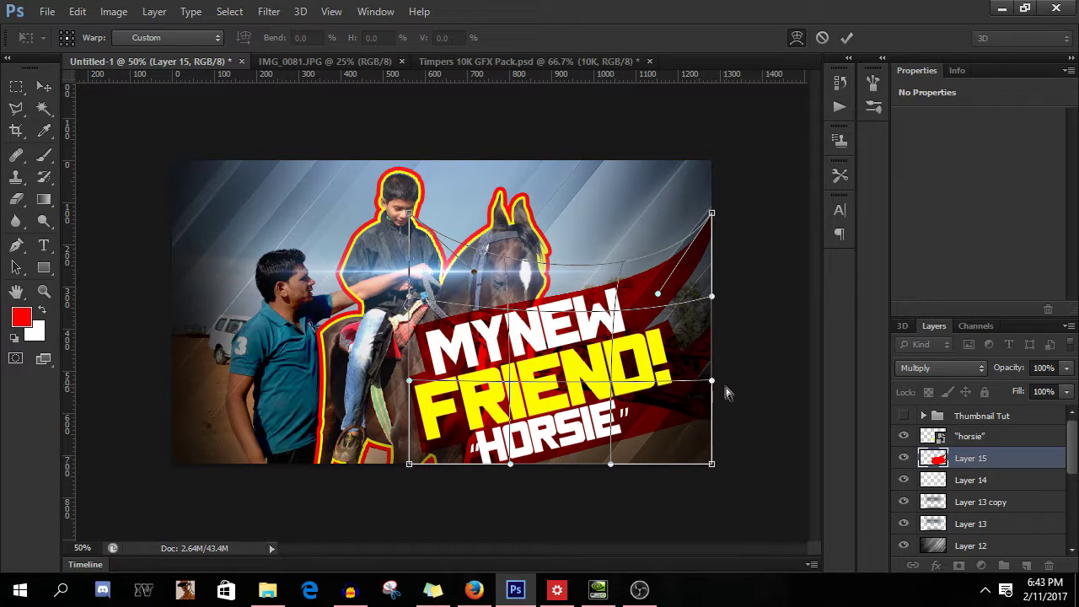
- Warp the red shape's lower-right edge outward and pull its left side and upper-left corner toward the rider, then apply the warp
left_click_drag(612, 464, 708, 445)
mouse_move(714, 387)
left_mouse_down()
mouse_move(713, 371)
mouse_move(711, 387)
left_mouse_up()
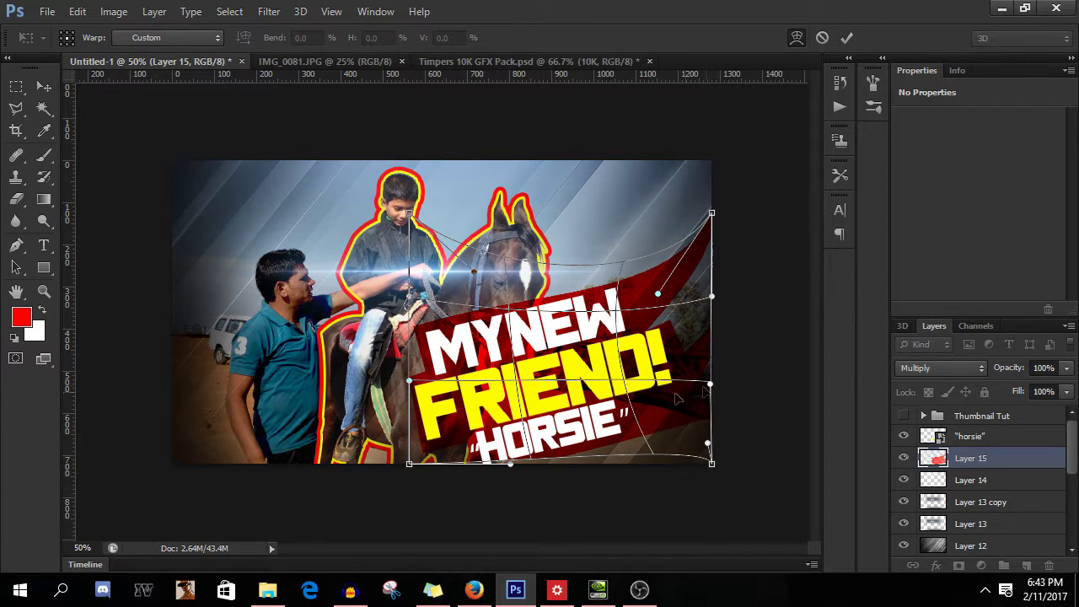
mouse_move(413, 386)
left_mouse_down()
mouse_move(404, 371)
mouse_move(396, 388)
mouse_move(404, 377)
left_mouse_up()
left_click_drag(411, 297, 417, 406)
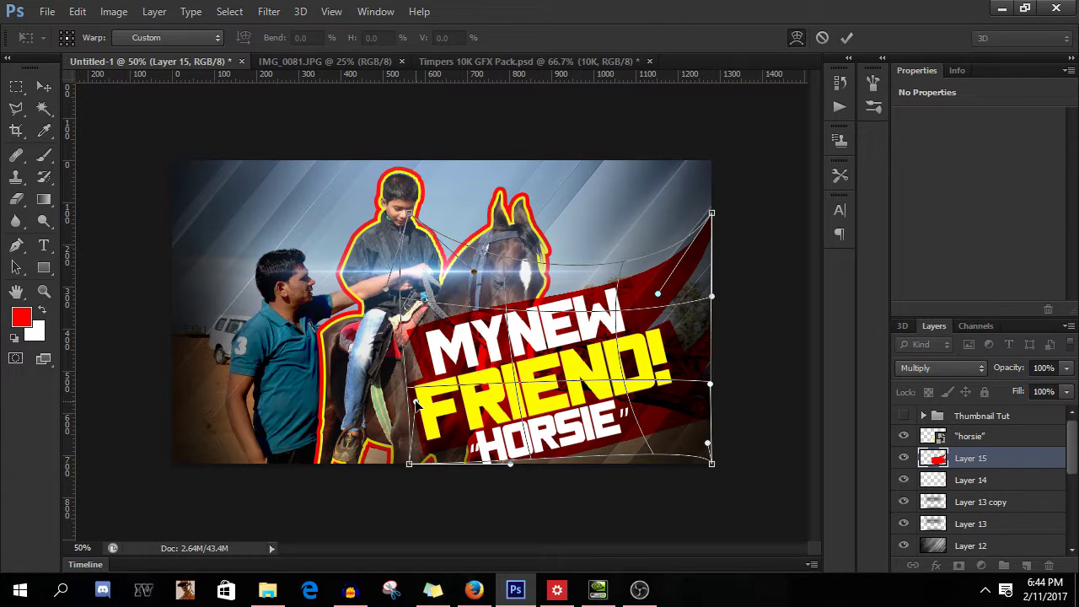
left_click_drag(416, 405, 426, 402)
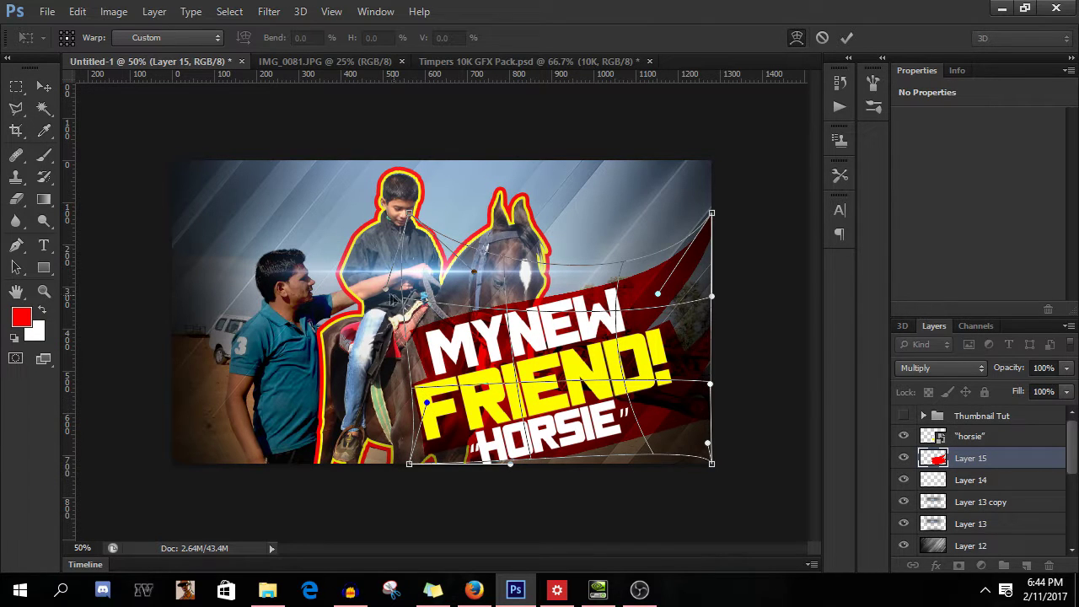
left_click_drag(410, 218, 351, 224)
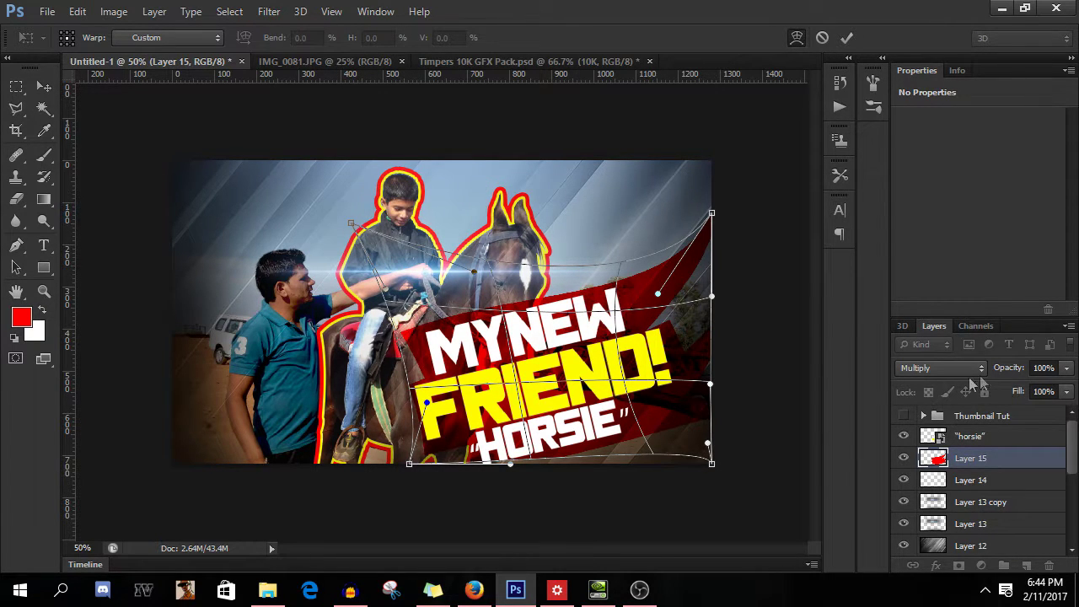
left_click(847, 38)
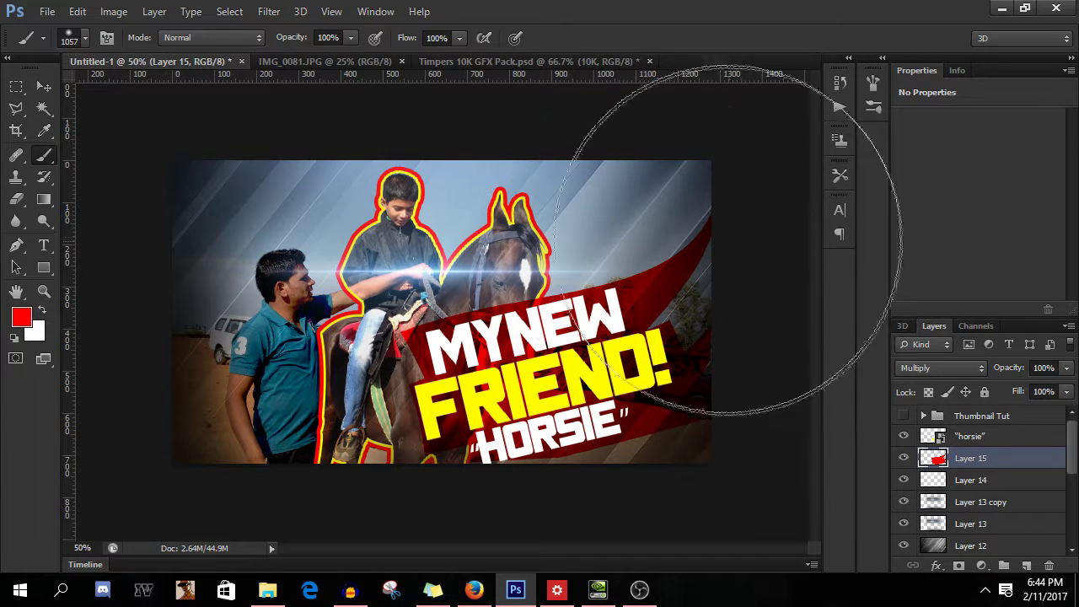
- Warp the red shape again, pulling its lower-left corner and bottom edge slightly below the canvas, and apply it
key("ctrl+t")
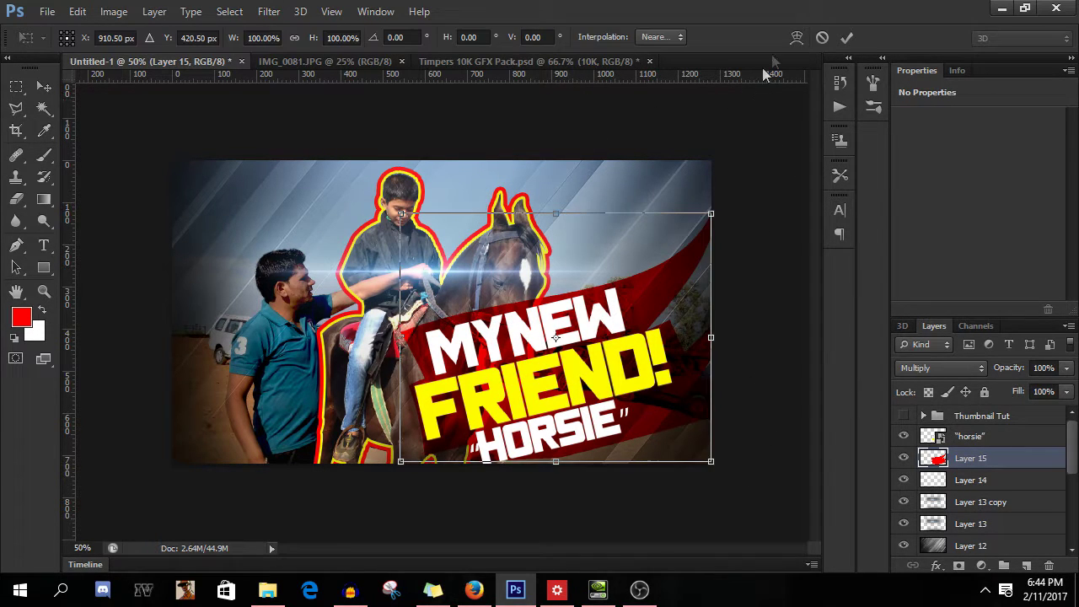
left_click(797, 38)
key("ctrl+plus")
key("ctrl+plus")
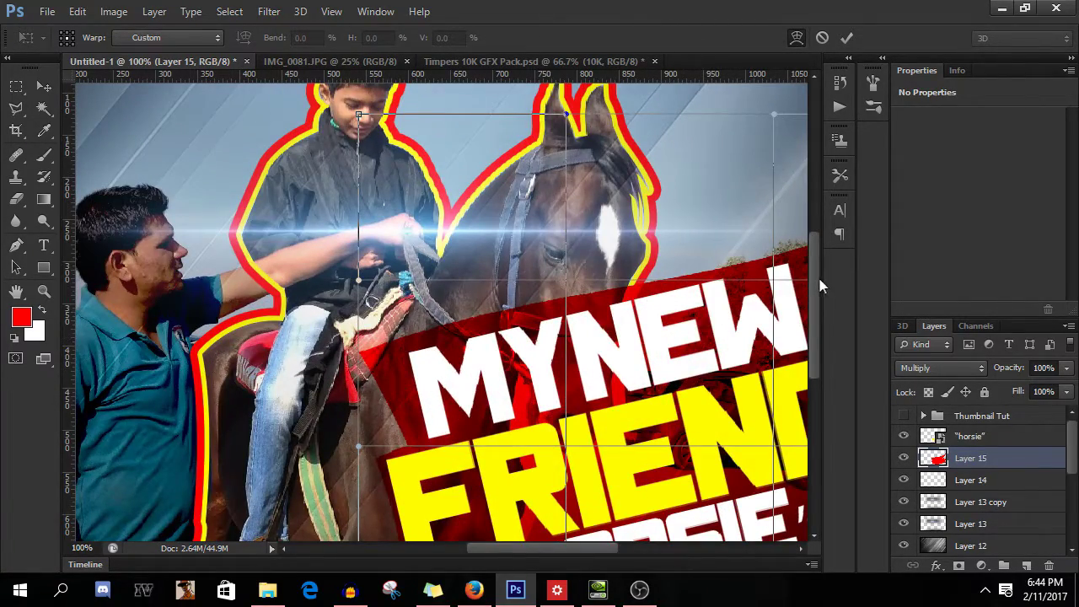
left_click_drag(820, 284, 817, 358)
left_click_drag(359, 386, 331, 402)
left_click_drag(567, 385, 547, 394)
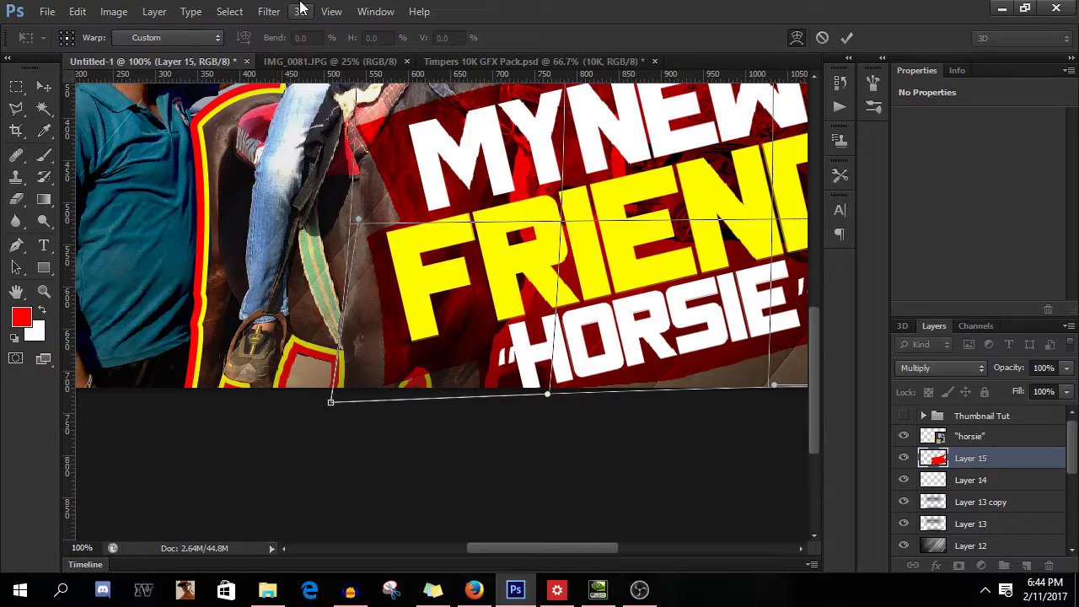
key("ctrl+minus")
key("ctrl+minus")
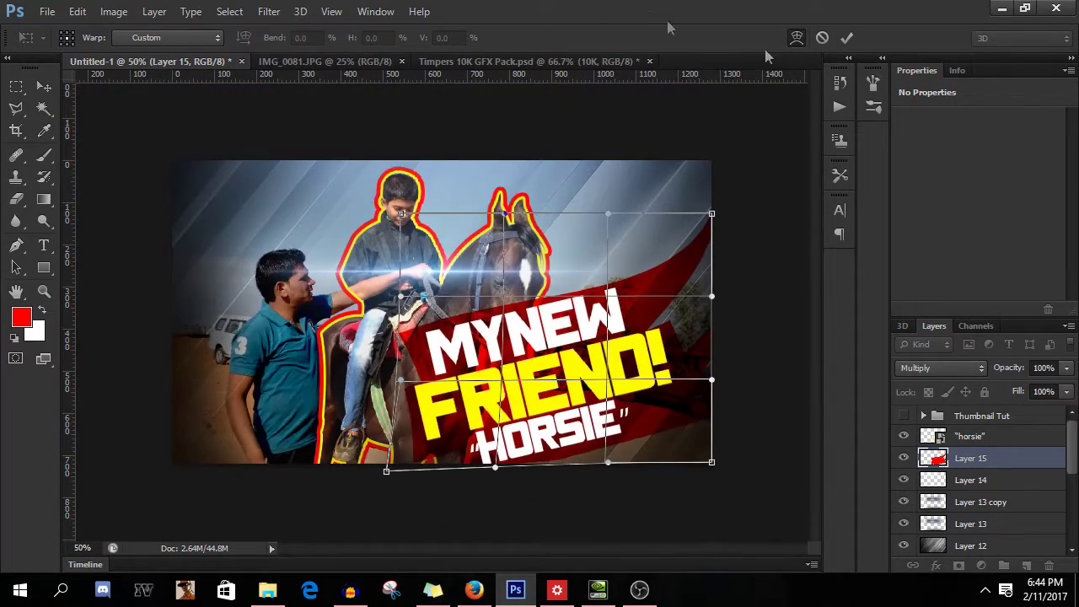
left_click(849, 38)
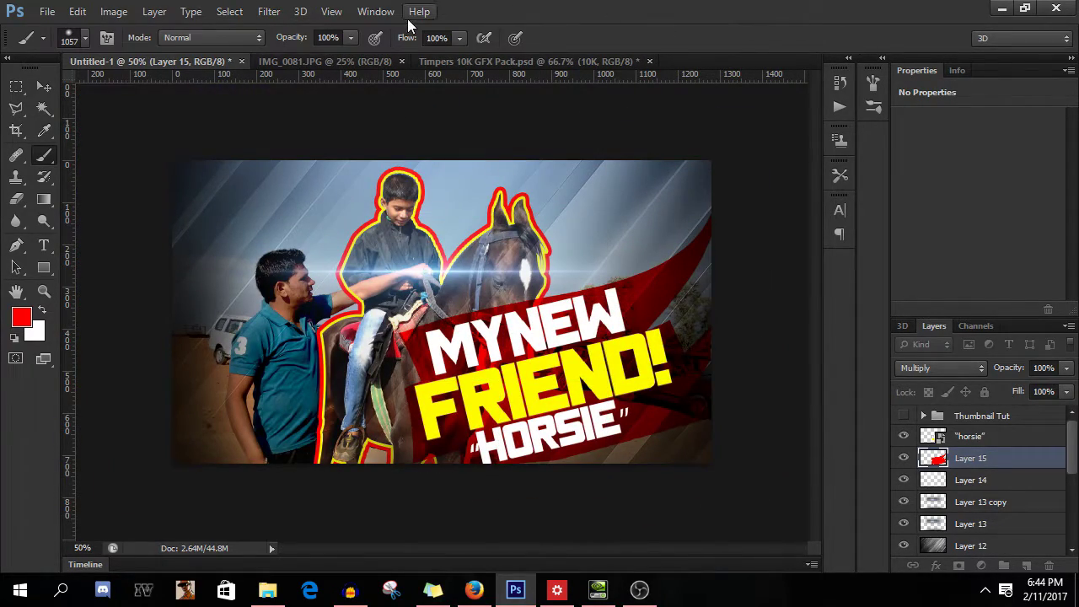
- On a new layer above "horsie", outline a narrow triangle beside the boy's head with the Polygonal Lasso and brush it red
key("ctrl+plus")
key("ctrl+plus")
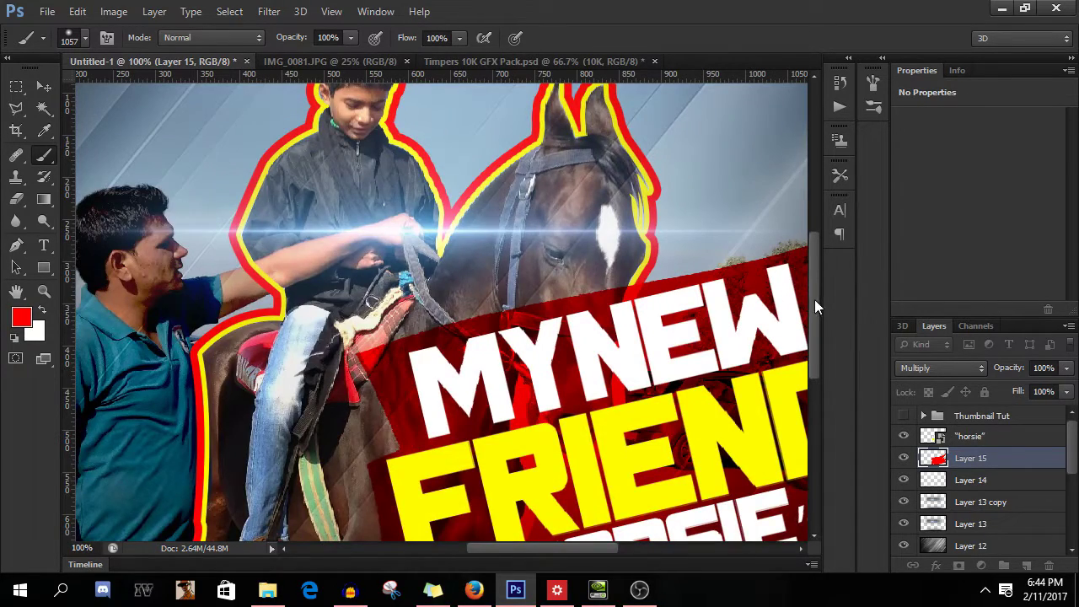
left_click_drag(814, 305, 811, 234)
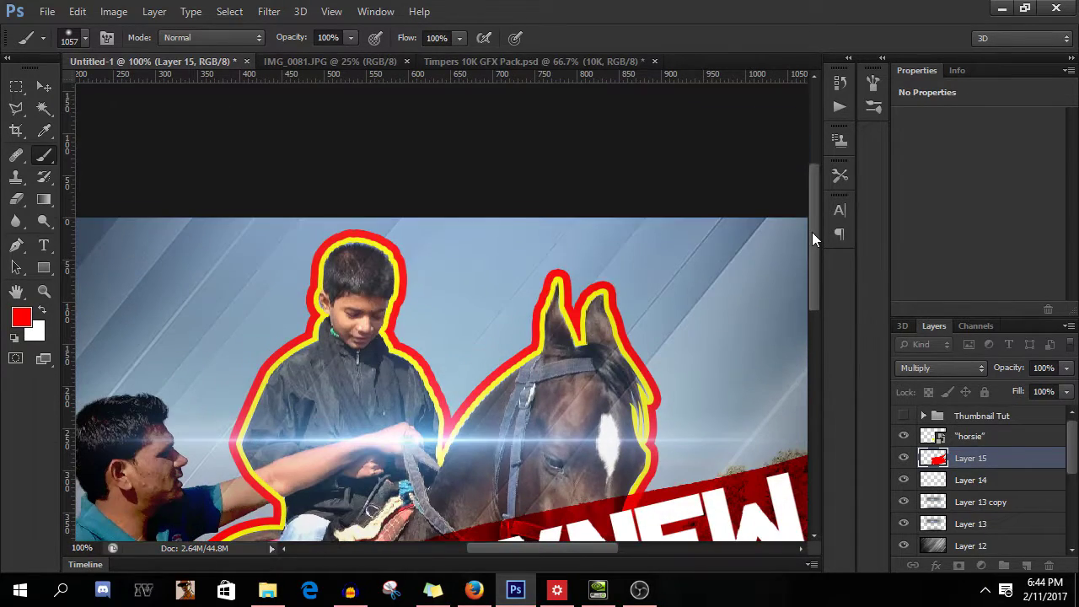
left_click(15, 109)
left_click(1000, 439)
left_click(1026, 565)
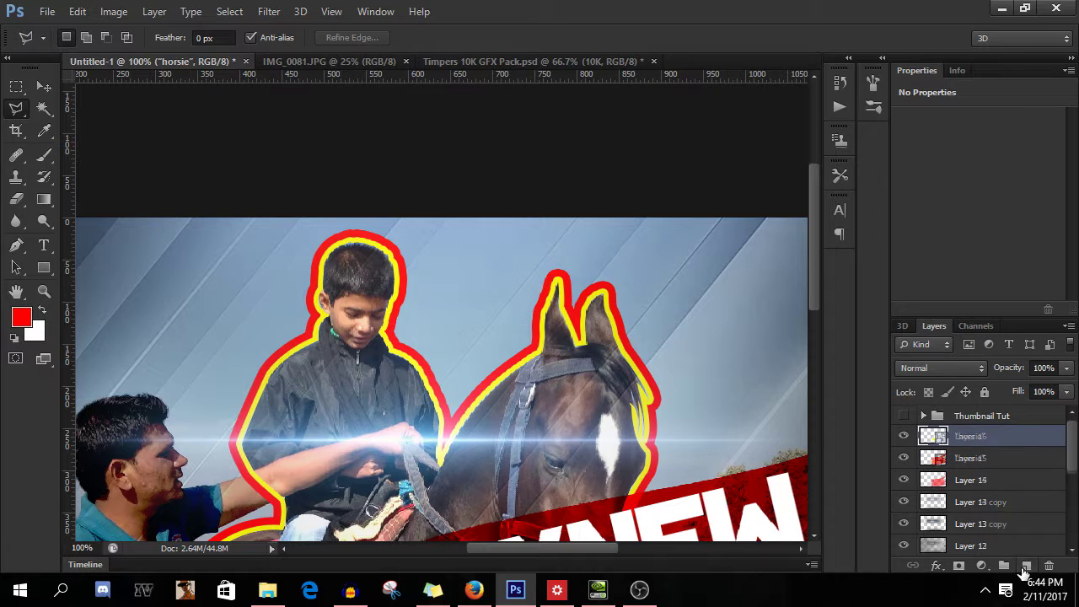
left_click(146, 284)
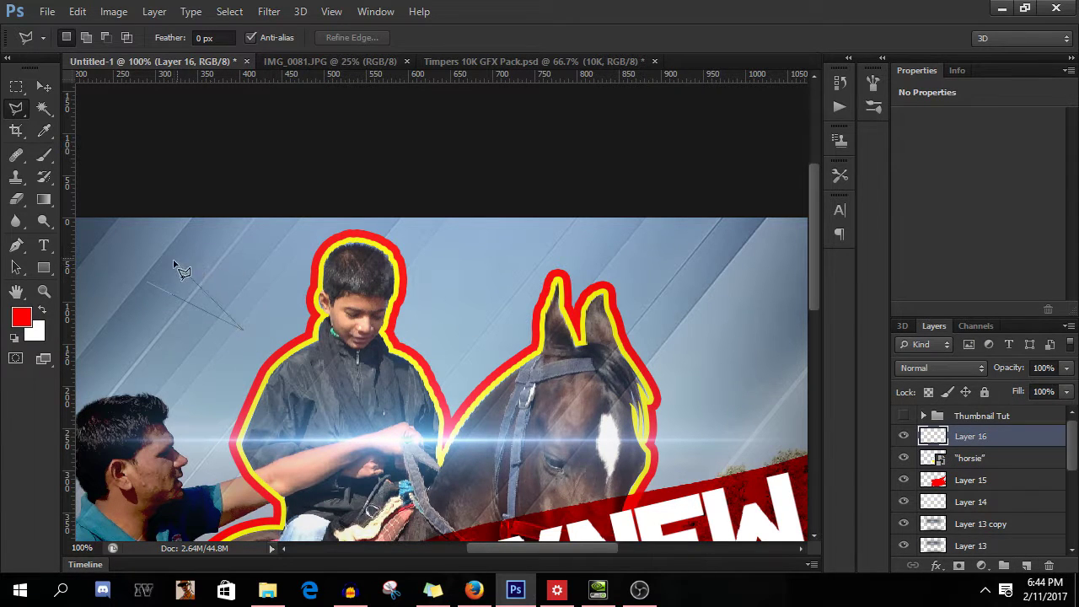
left_click(149, 285)
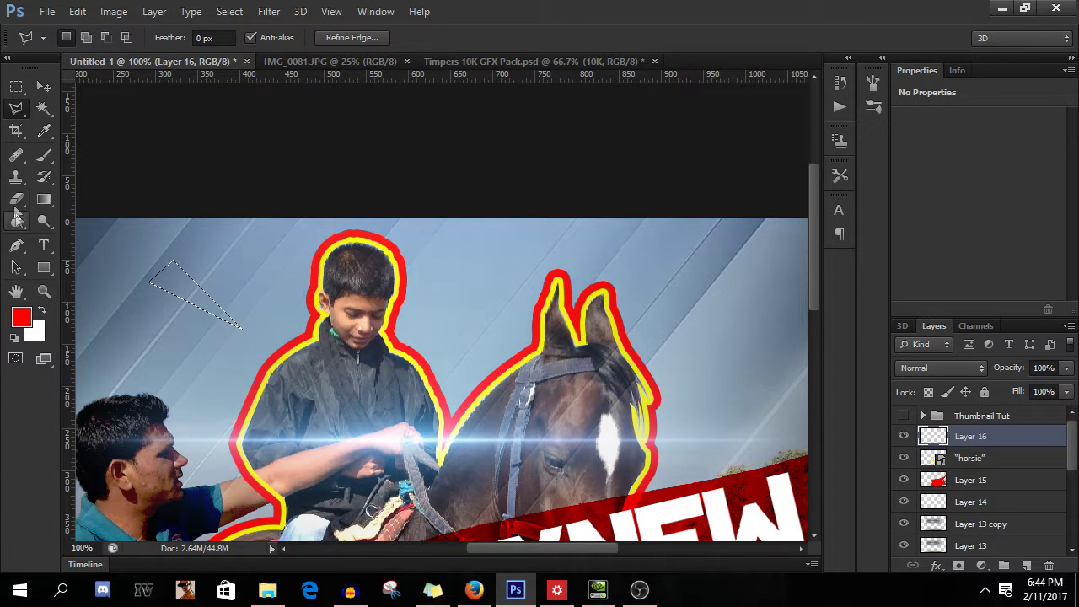
left_click(44, 155)
left_click(193, 296)
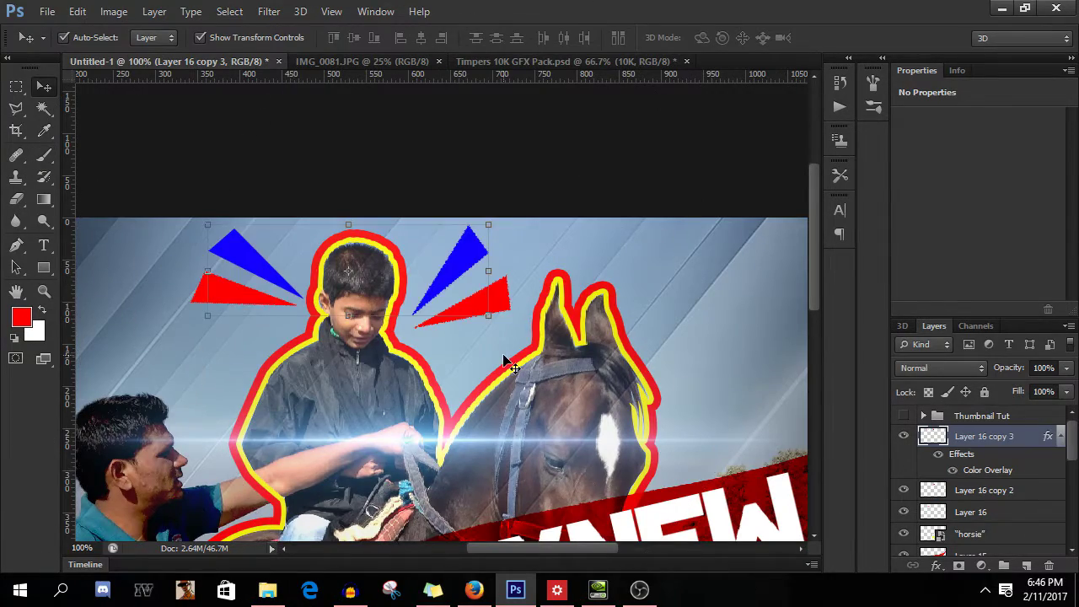
key("ctrl+minus")
key("ctrl+minus")
key("ctrl+minus")
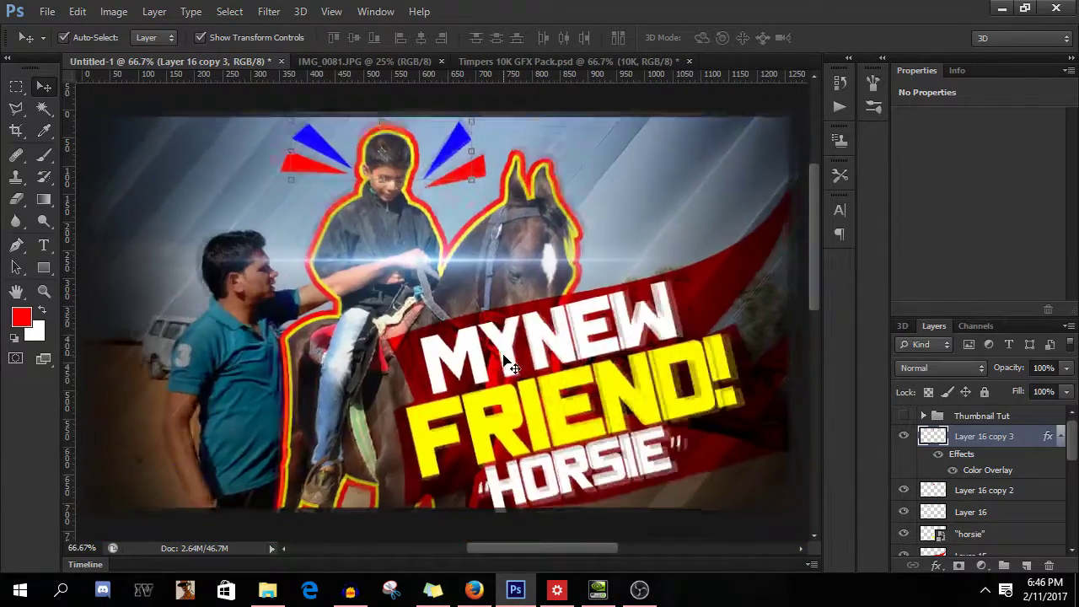
left_click(413, 475)
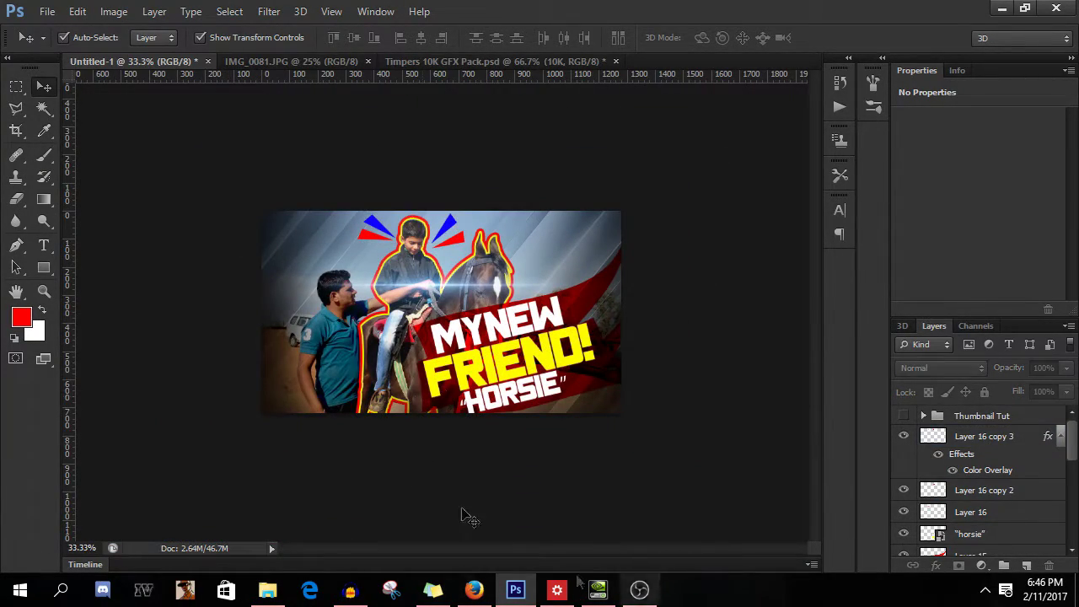
key("ctrl+plus")
key("ctrl+plus")
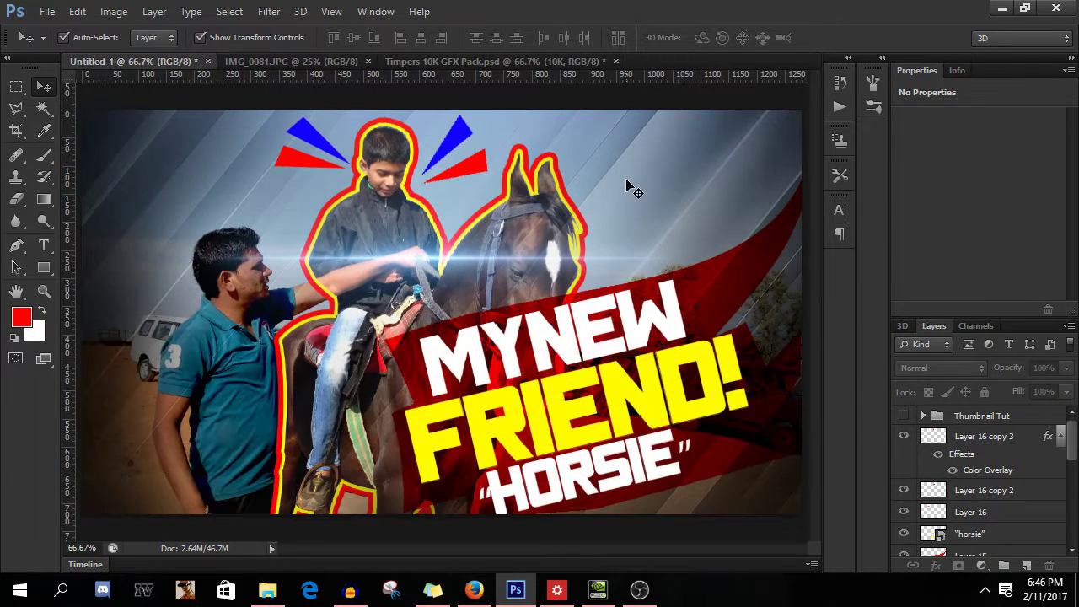
- Merge the two stroked horse-and-rider layers, Layer 10 copy and Layer 10, into a single layer
left_click_drag(1074, 450, 1076, 539)
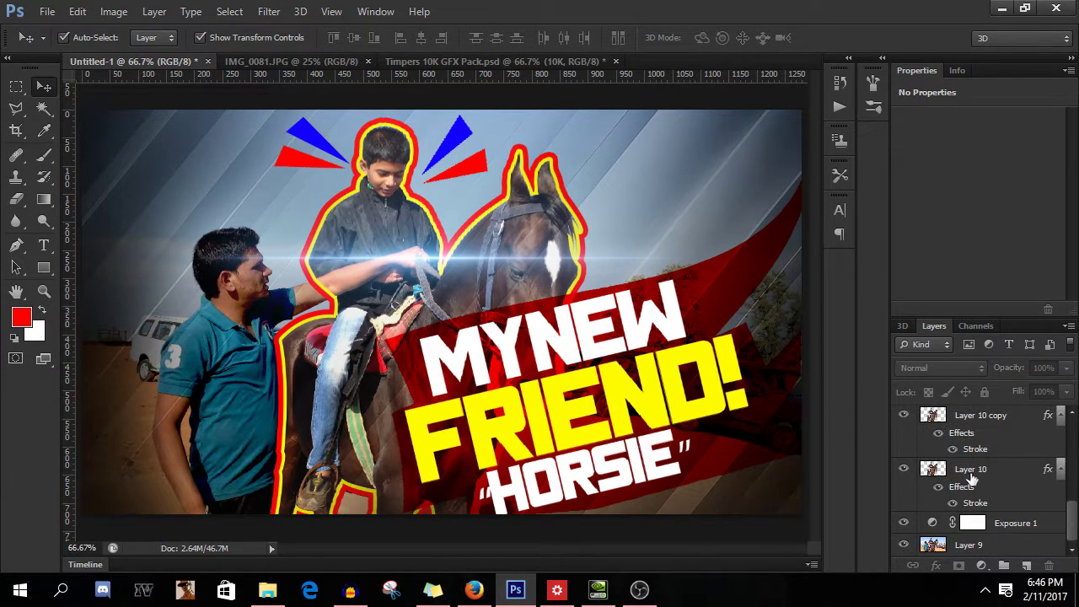
left_click(972, 472)
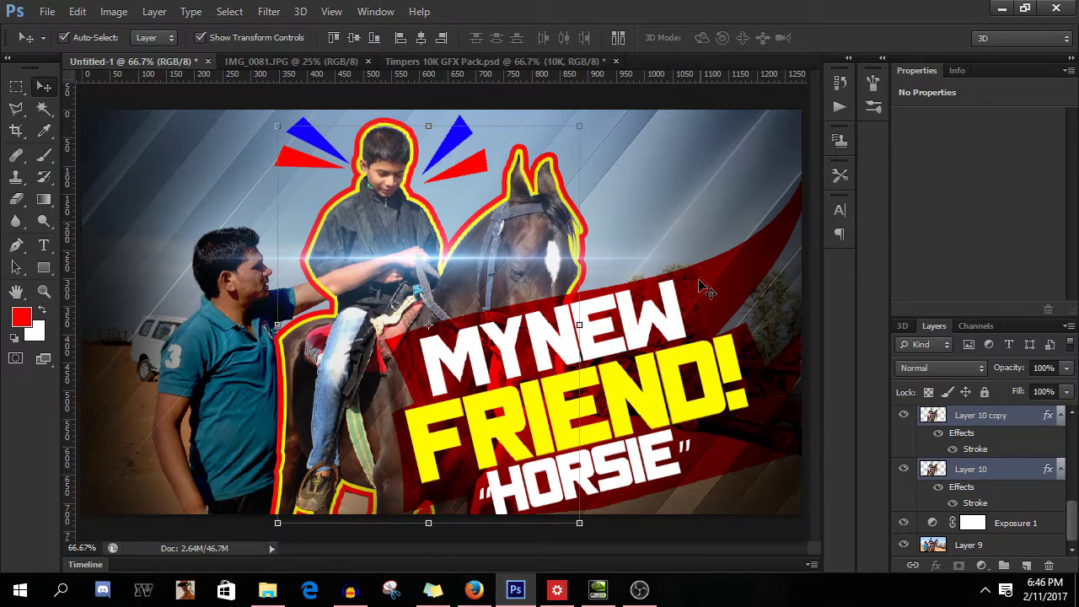
key("ctrl+e")
right_click(1026, 507)
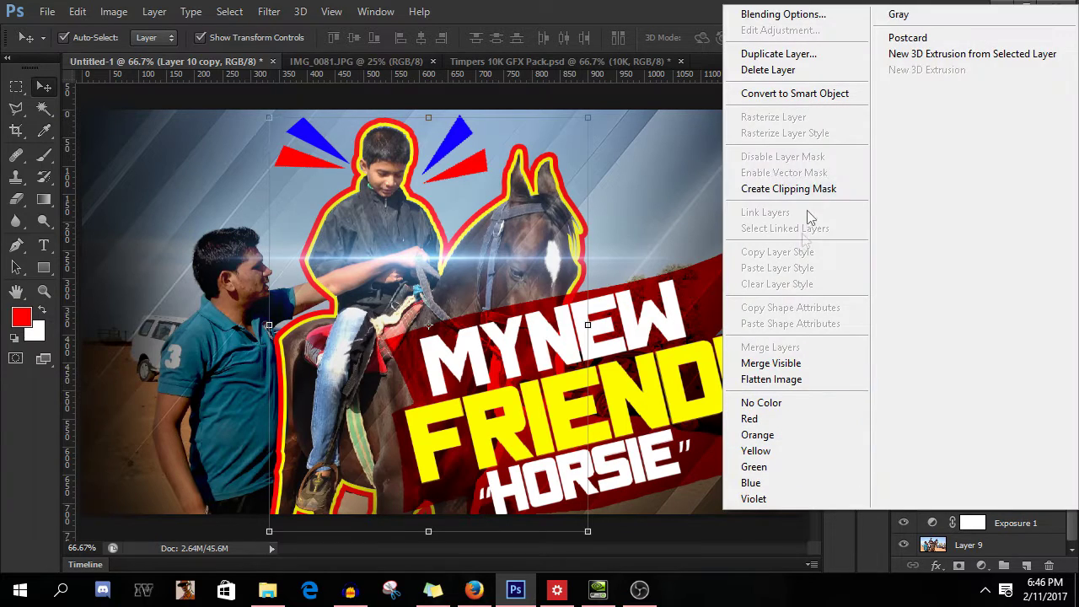
left_click(1032, 506)
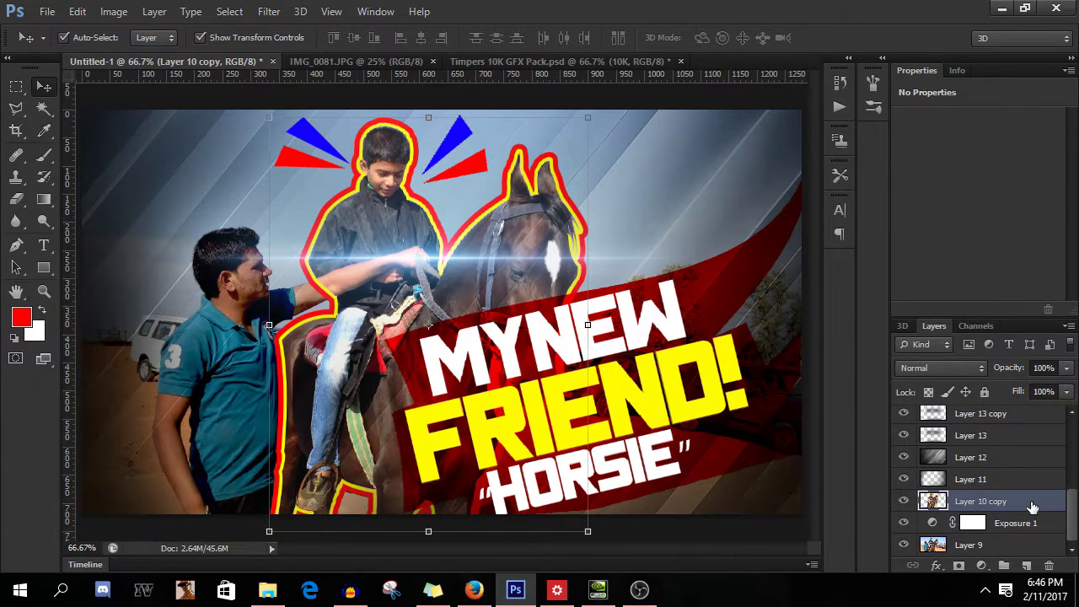
- Add a blue Outer Glow to the merged horse-and-rider layer with 35% spread and a size of 68 px
double_click(1032, 506)
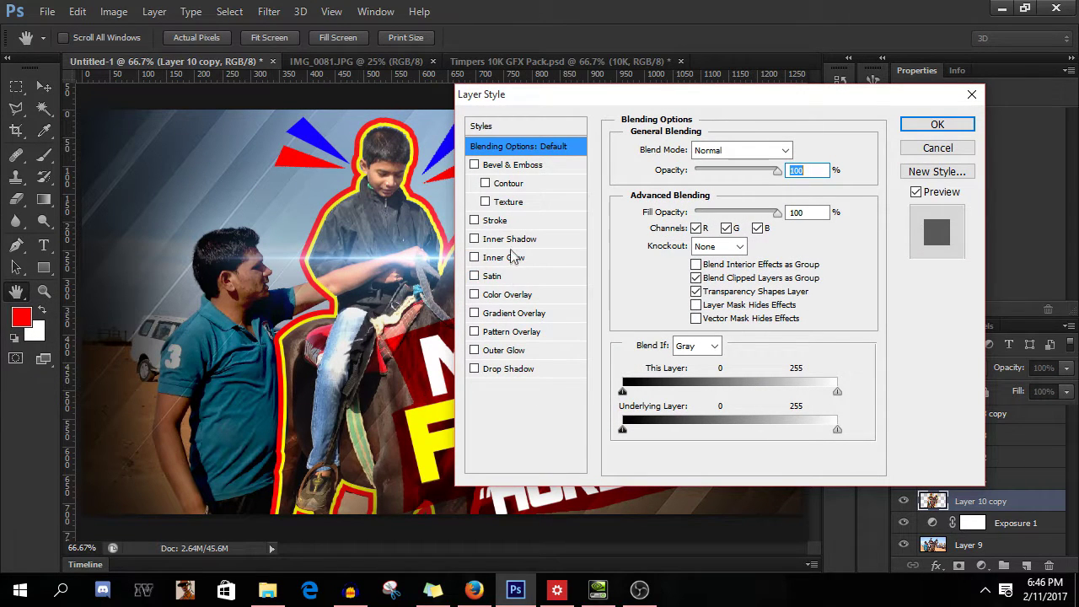
left_click(516, 350)
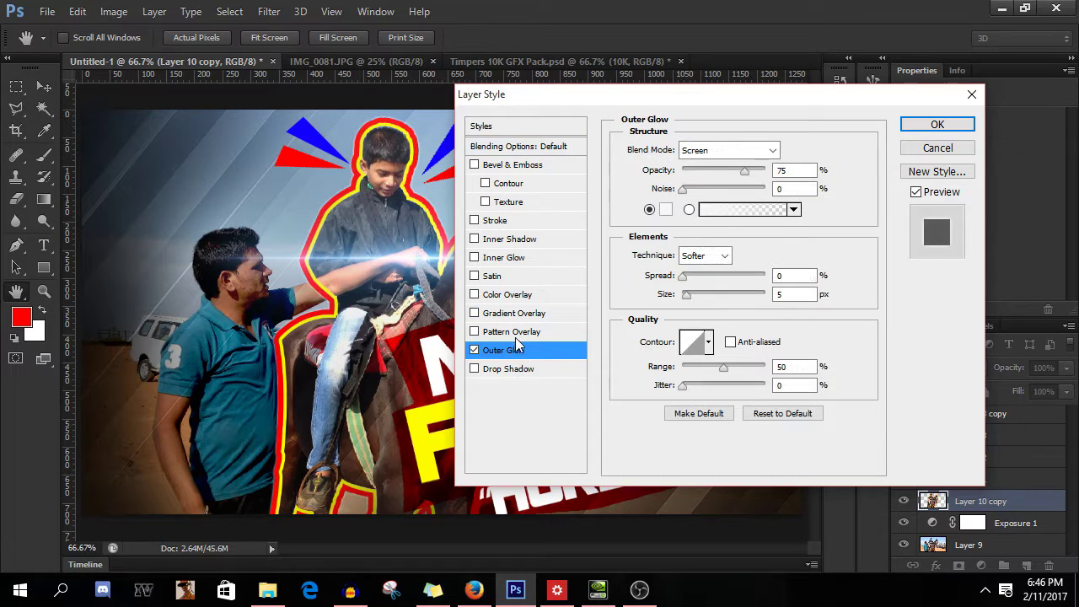
left_click(668, 211)
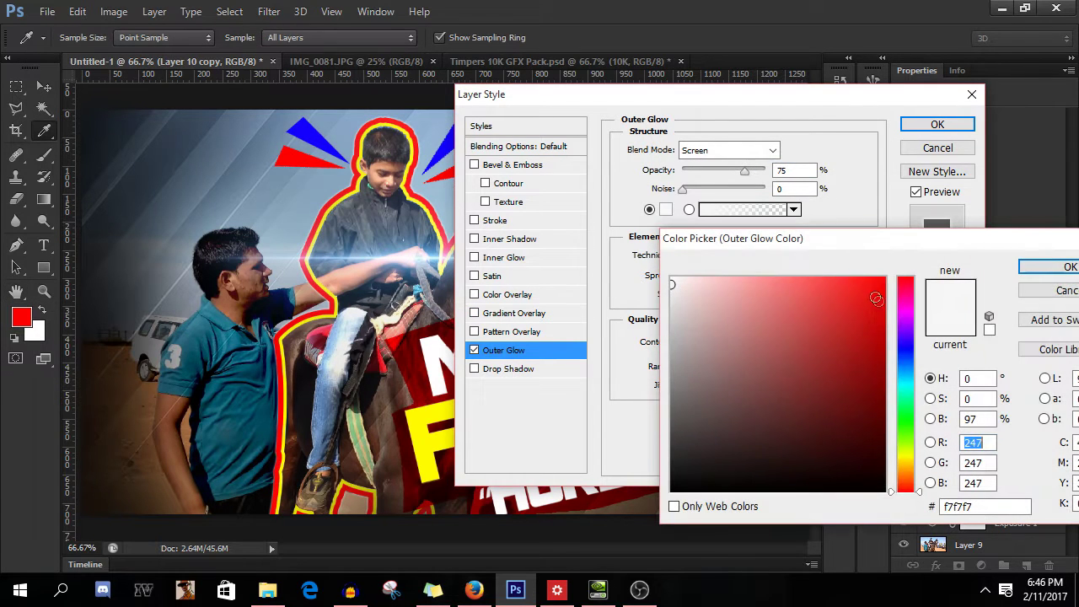
left_click(899, 346)
left_click(1049, 274)
left_click_drag(687, 294, 713, 300)
- Set the outer glow's blend mode to Multiply, reduce its size slightly and apply the layer style
left_click(717, 152)
left_click(722, 220)
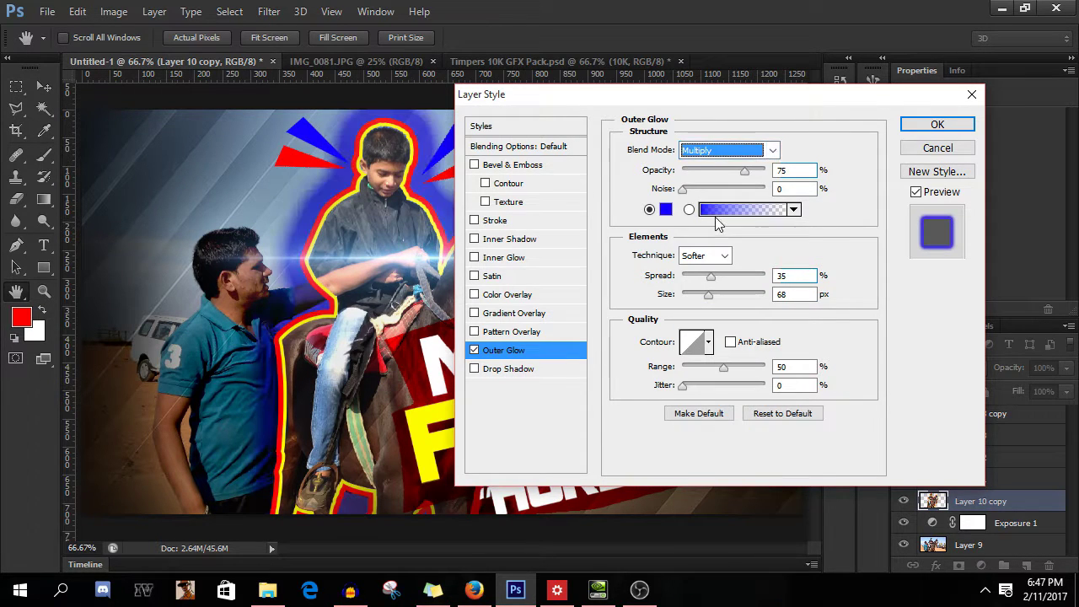
mouse_move(709, 295)
left_mouse_down()
mouse_move(691, 304)
mouse_move(700, 261)
mouse_move(688, 279)
mouse_move(694, 305)
mouse_move(703, 301)
left_mouse_up()
left_click(938, 123)
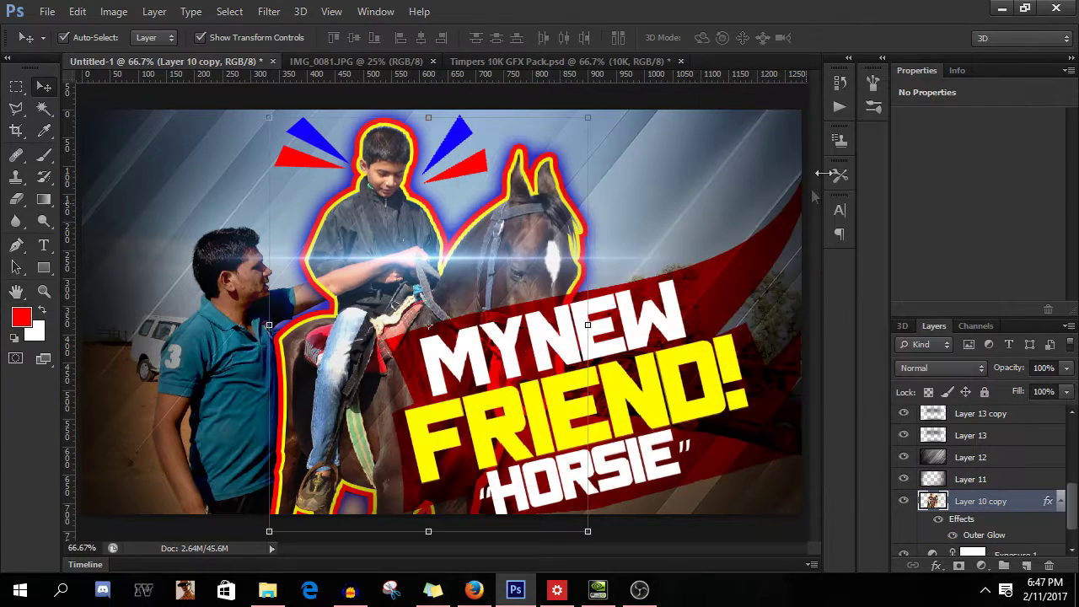
key("ctrl+minus")
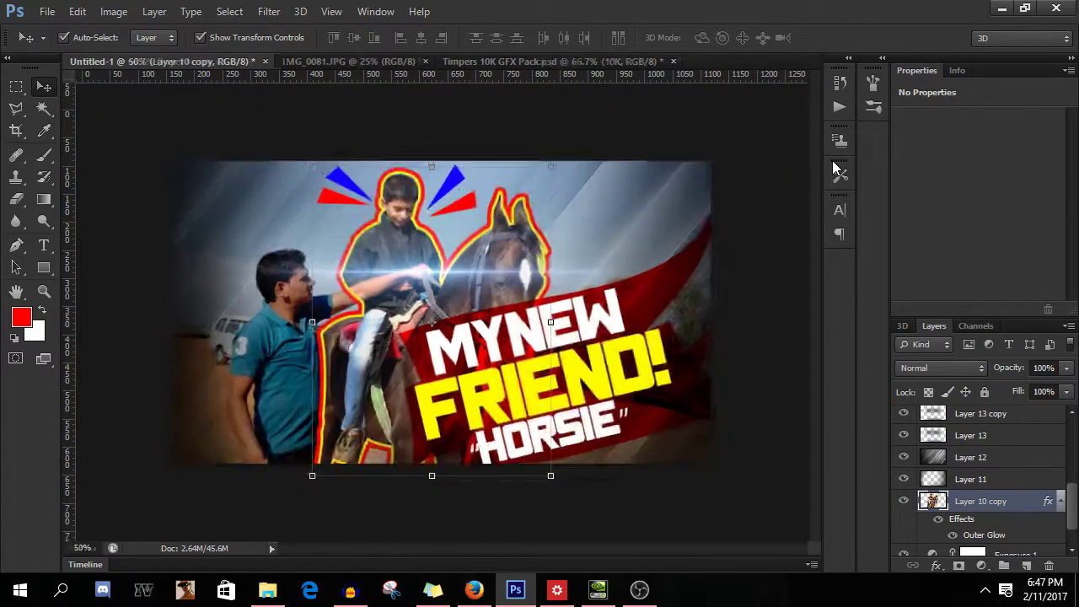
key("ctrl+minus")
left_click(784, 321)
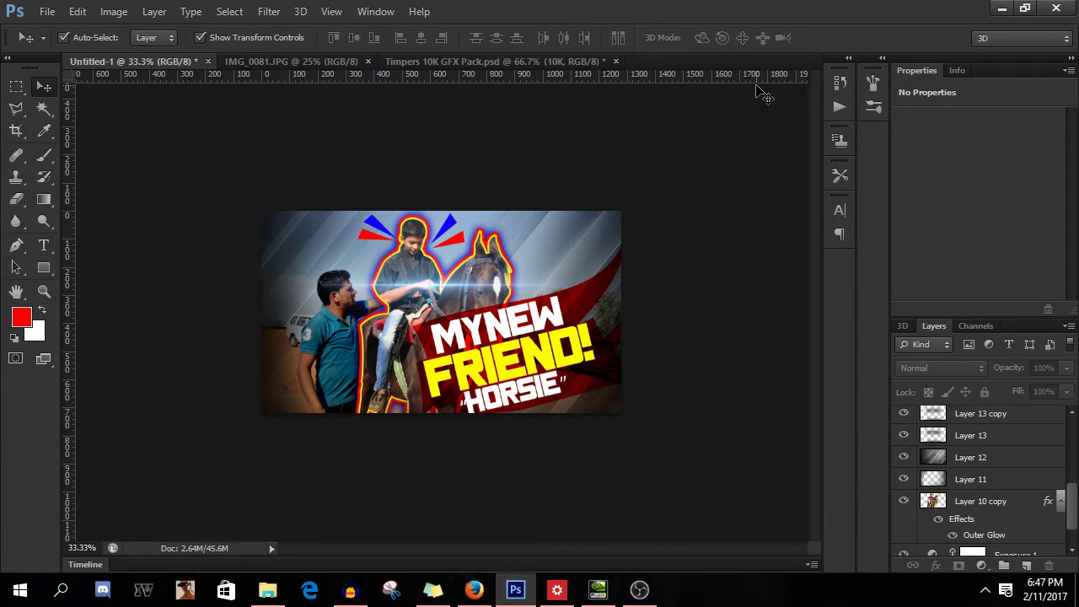
key("ctrl+plus")
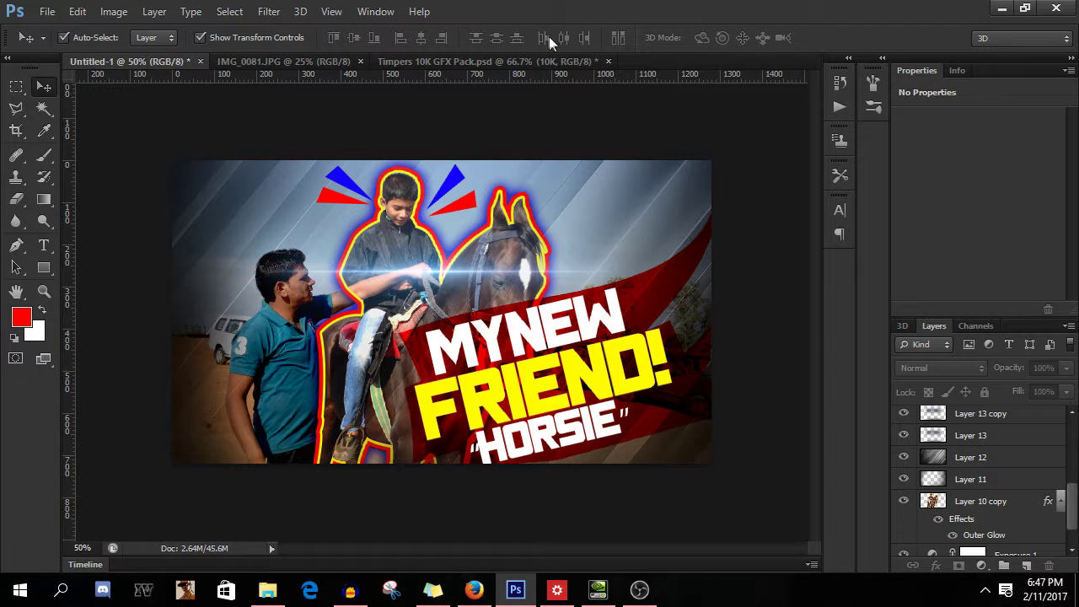
- Check the original horse photo in IMG_0081.JPG and return to the thumbnail document
left_click(293, 63)
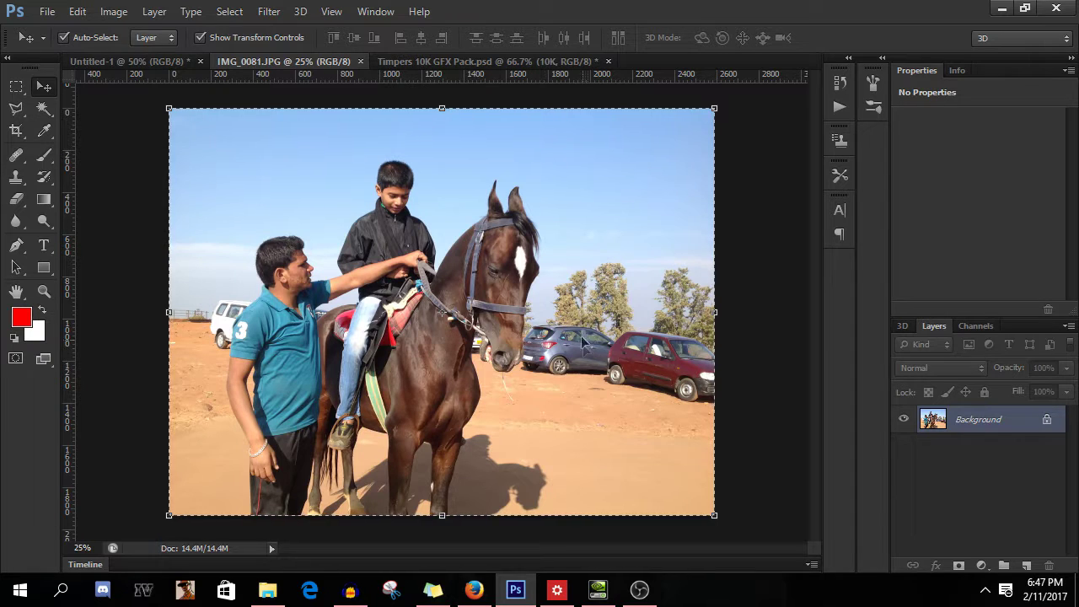
left_click(130, 67)
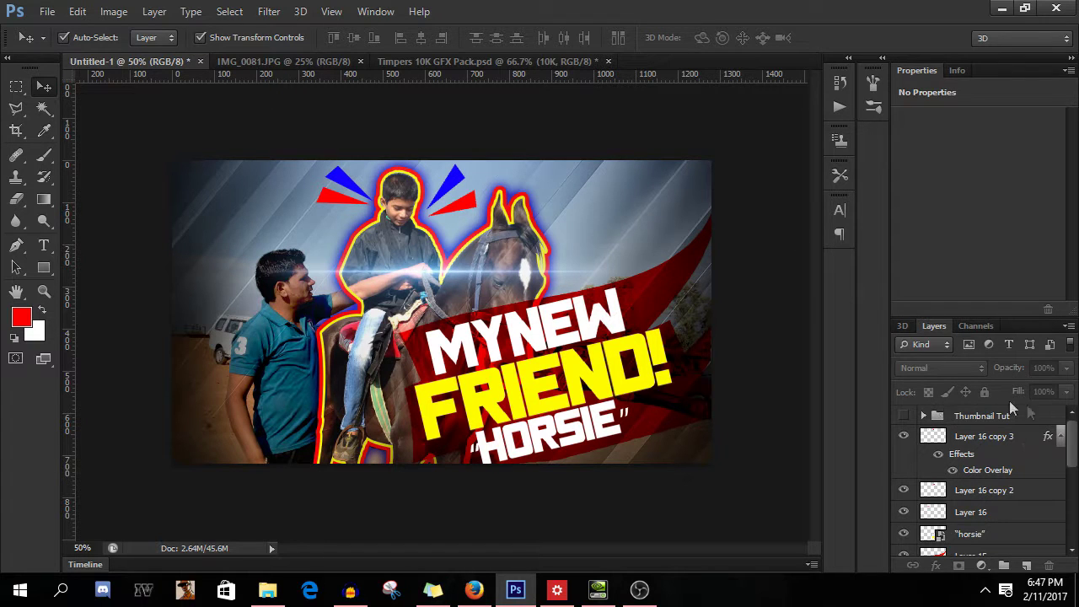
- Add a Hue/Saturation adjustment layer above Layer 16 copy 3 with hue +2 and saturation +6
left_click(988, 438)
left_click(981, 566)
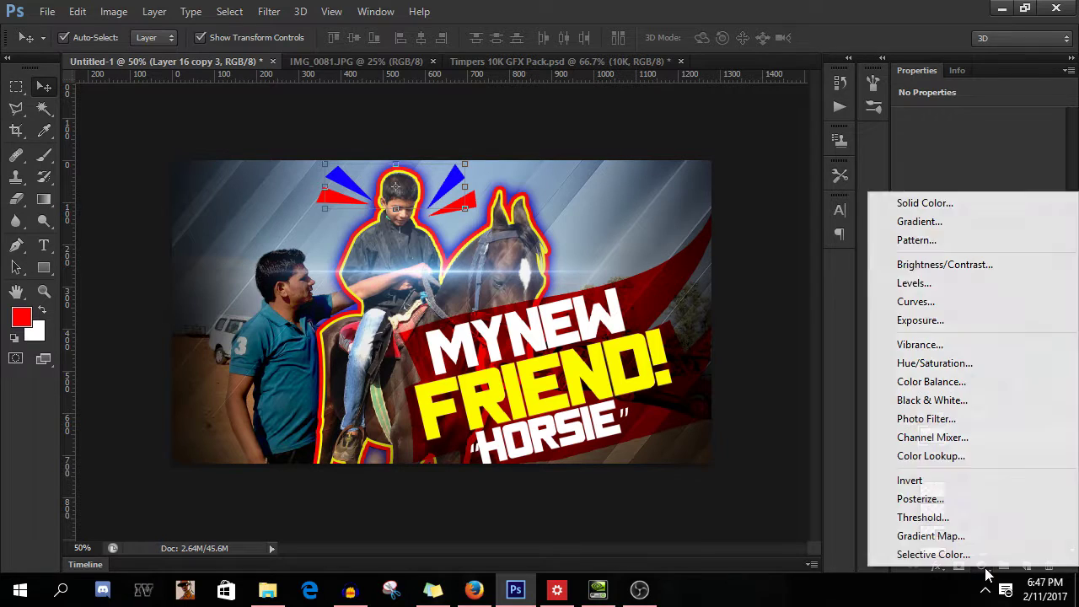
left_click(953, 364)
left_click_drag(978, 185, 982, 217)
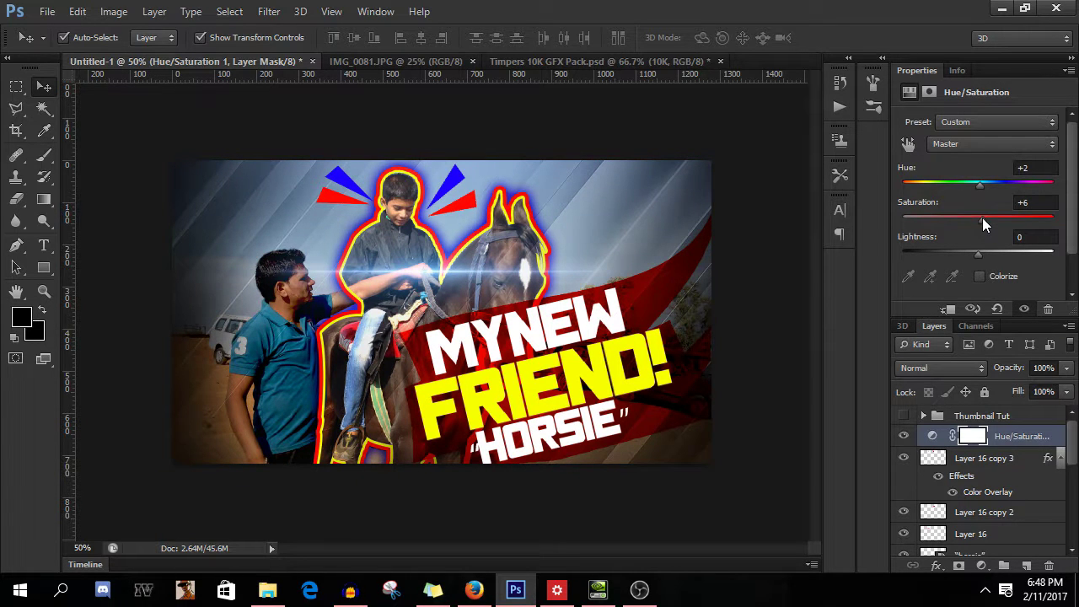
mouse_move(978, 255)
left_mouse_down()
mouse_move(988, 254)
mouse_move(978, 255)
left_mouse_up()
- Add an Exposure adjustment layer above the Hue/Saturation layer with exposure +0.07 and offset about -0.011
left_click(981, 566)
left_click(911, 315)
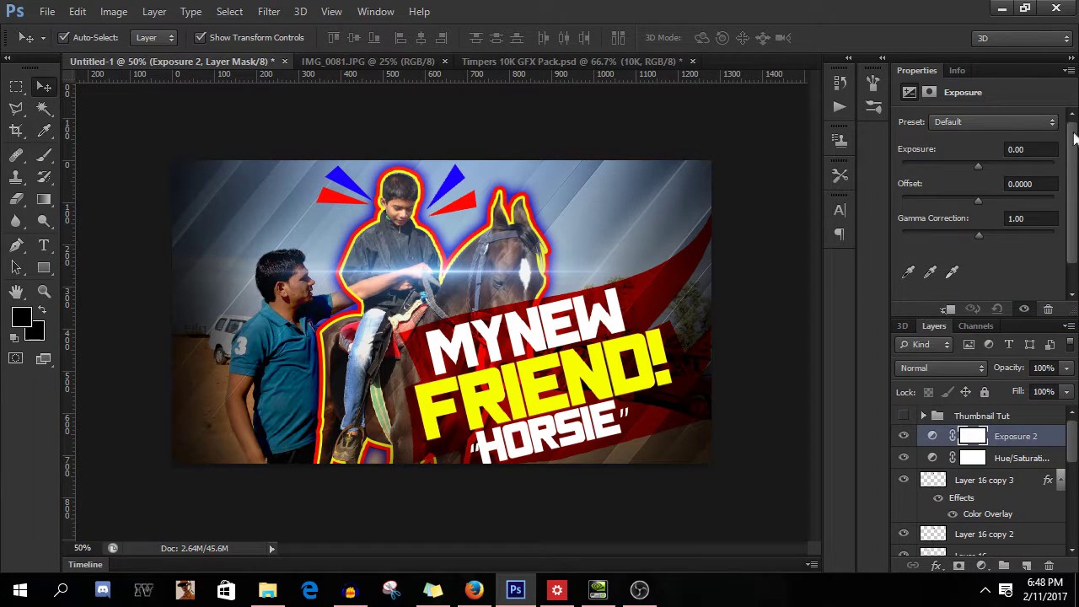
left_click_drag(977, 166, 981, 164)
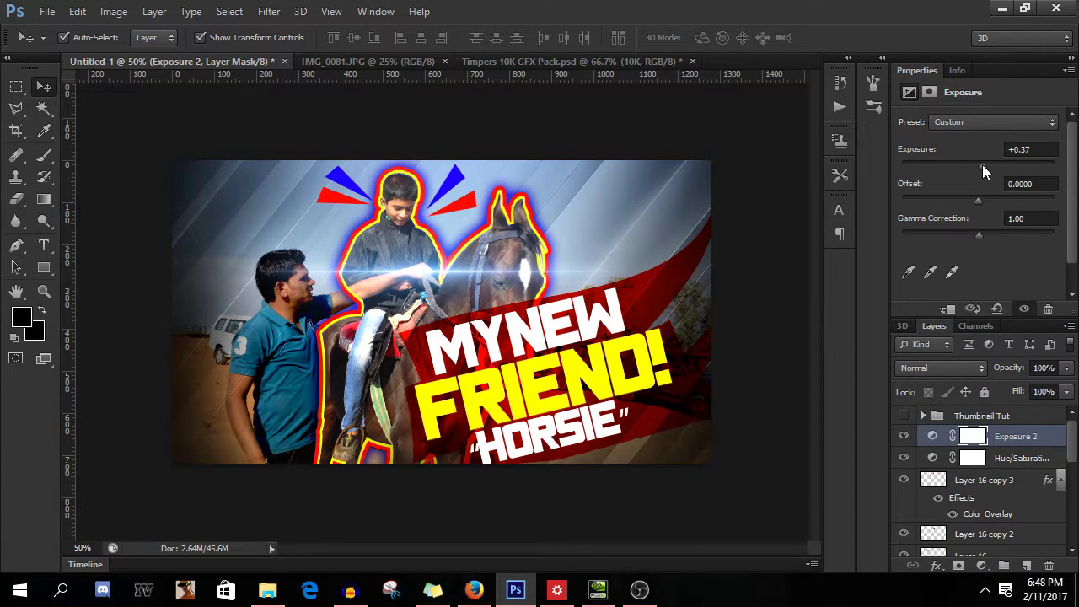
left_click_drag(981, 165, 976, 195)
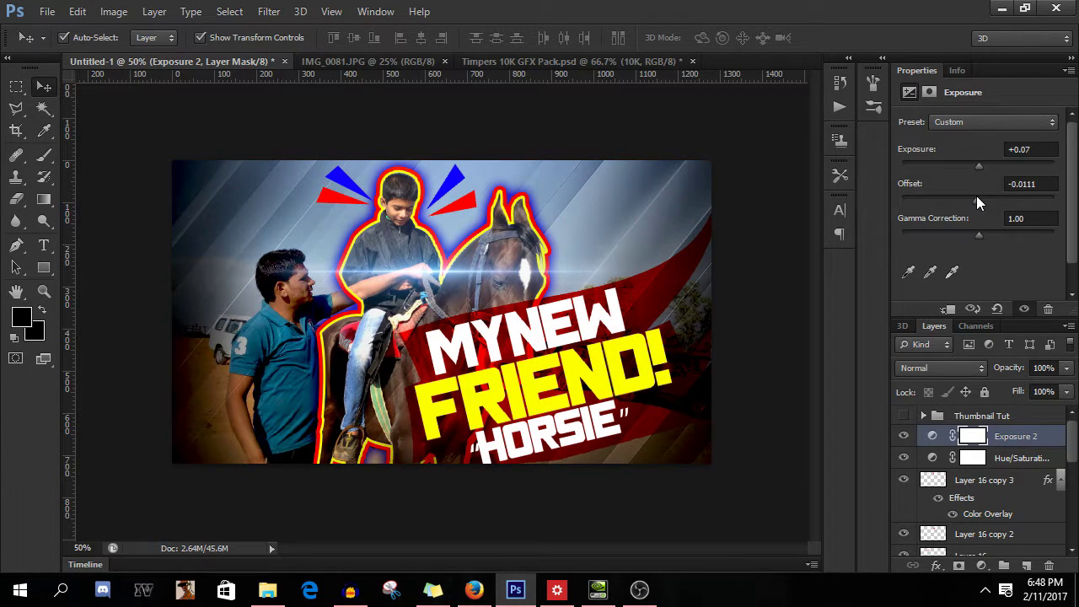
- Erase the middle of the stripe texture on Layer 12 over the horse and rider with a large soft Eraser
left_click(16, 199)
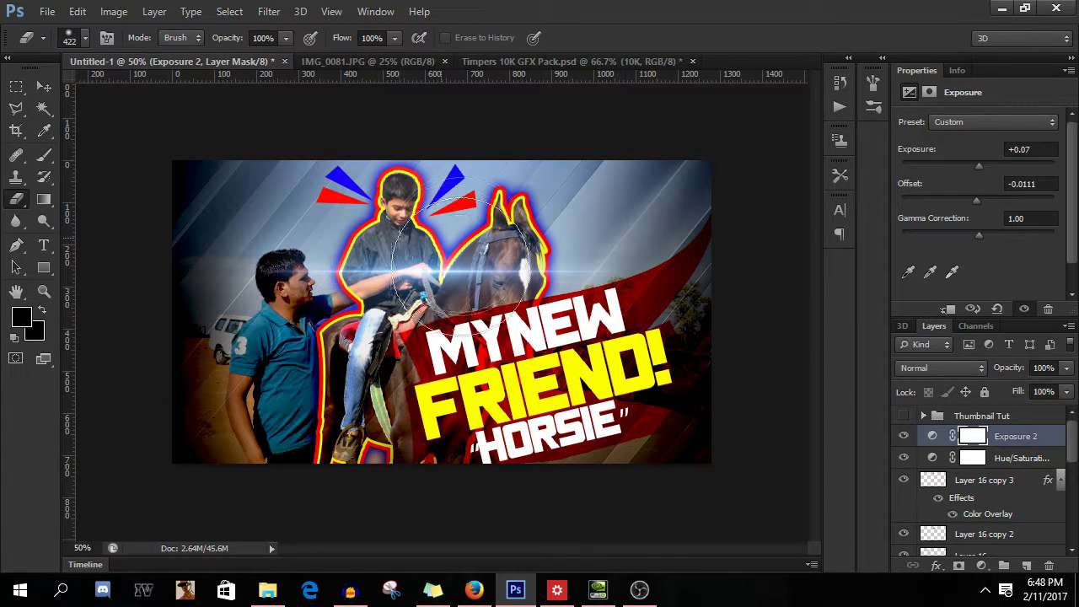
mouse_move(522, 371)
left_mouse_down()
mouse_move(573, 397)
mouse_move(506, 422)
left_mouse_up()
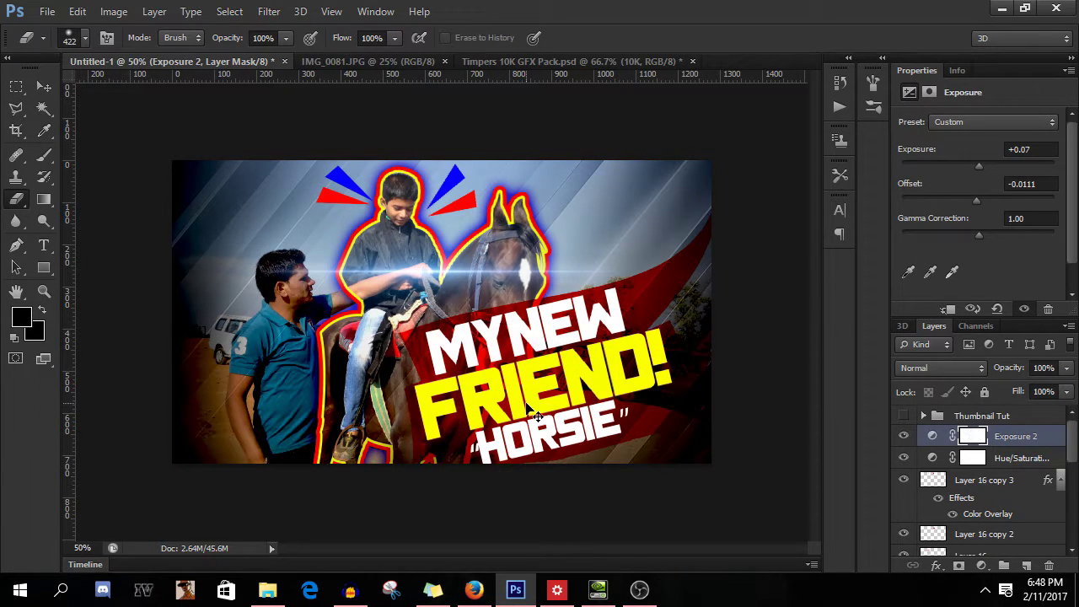
scroll(967, 478, "down", 5)
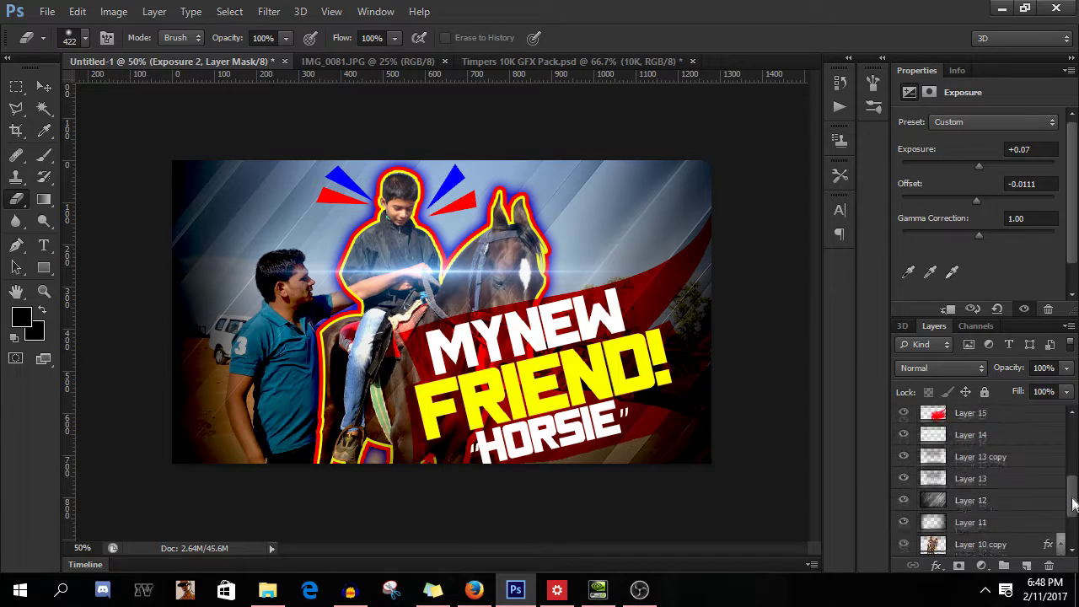
left_click(967, 478)
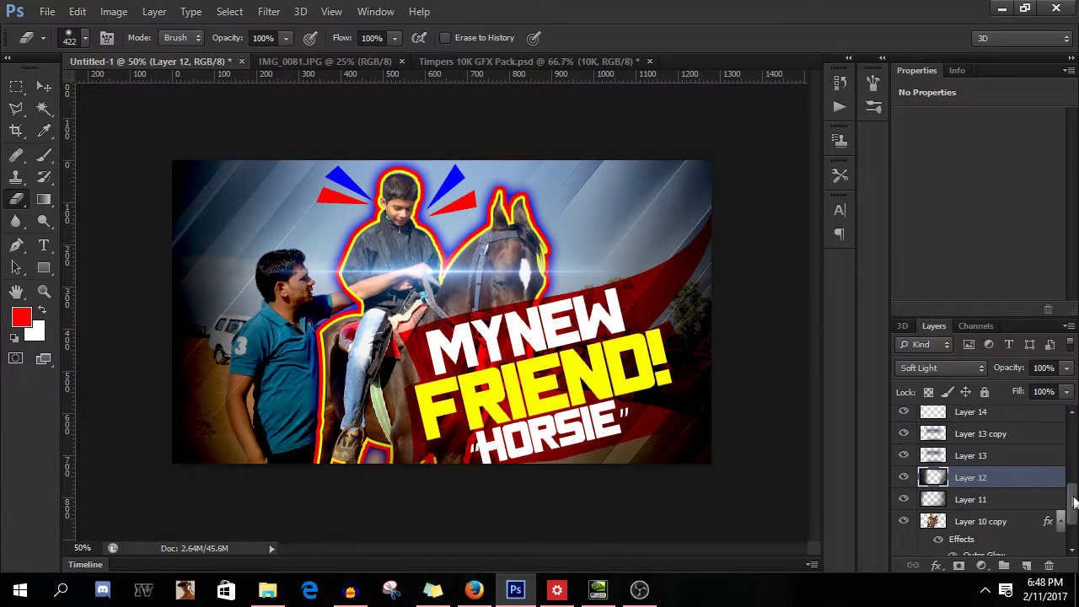
- Mask the Exposure 2 and Hue/Saturation adjustments away from the horse and rider using the Eraser on both layer masks
scroll(1076, 487, "up", 5)
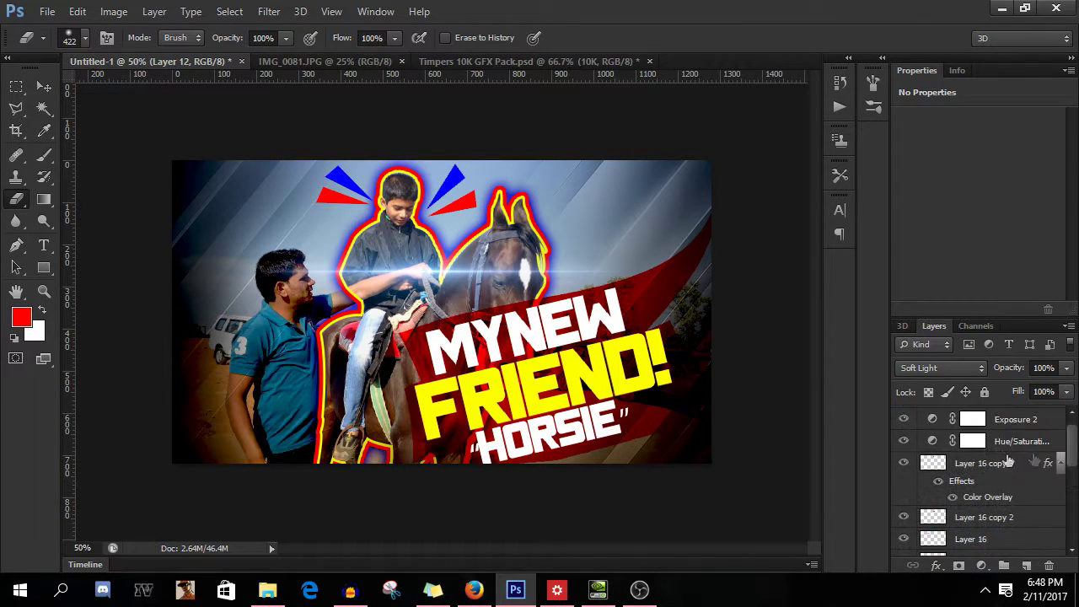
left_click(999, 422)
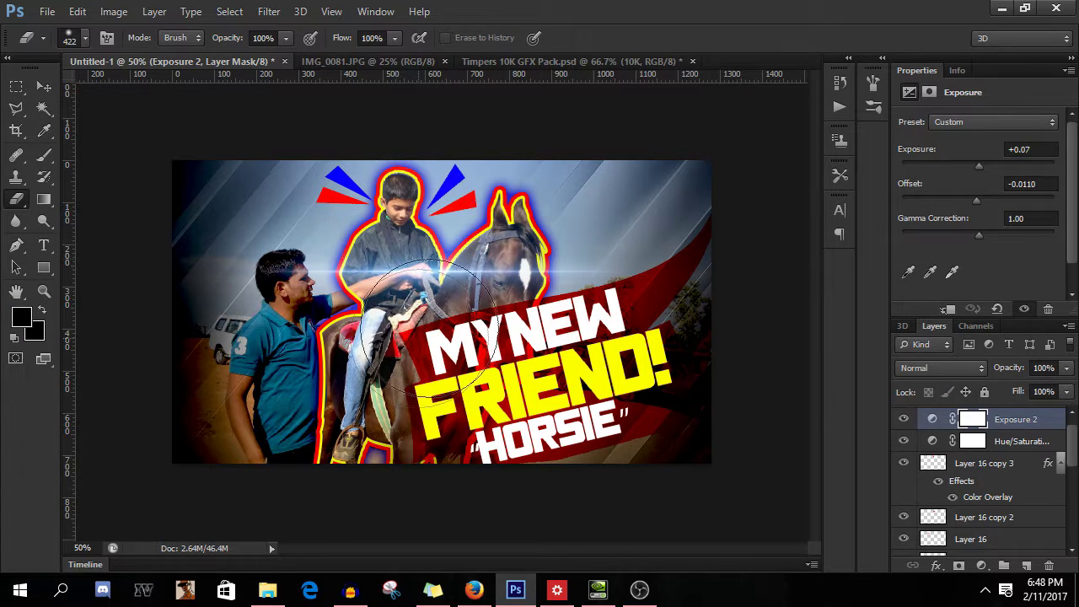
left_click_drag(418, 383, 452, 463)
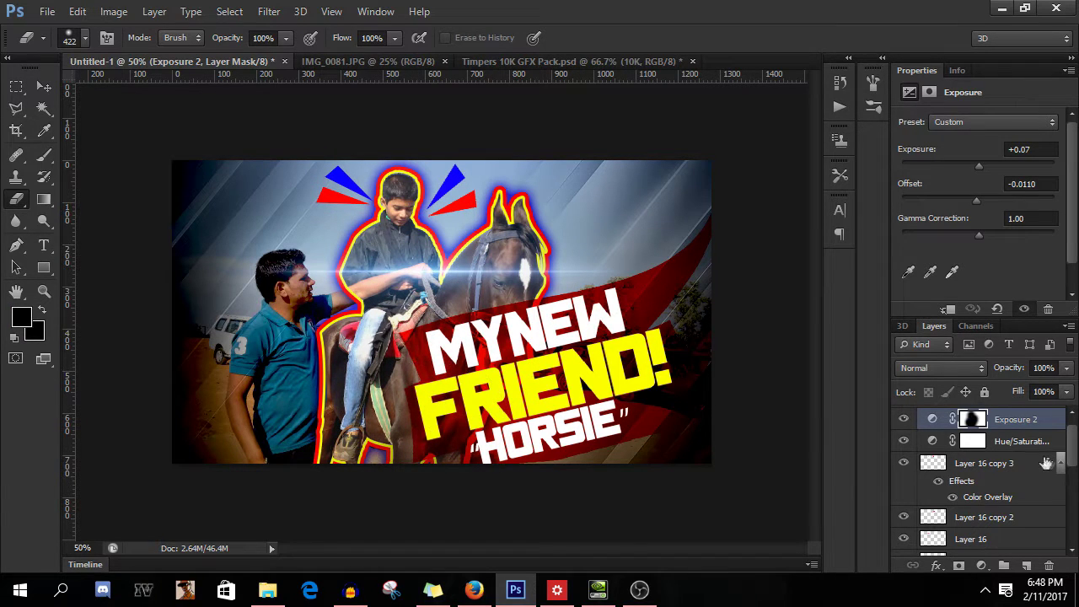
left_click(1016, 441)
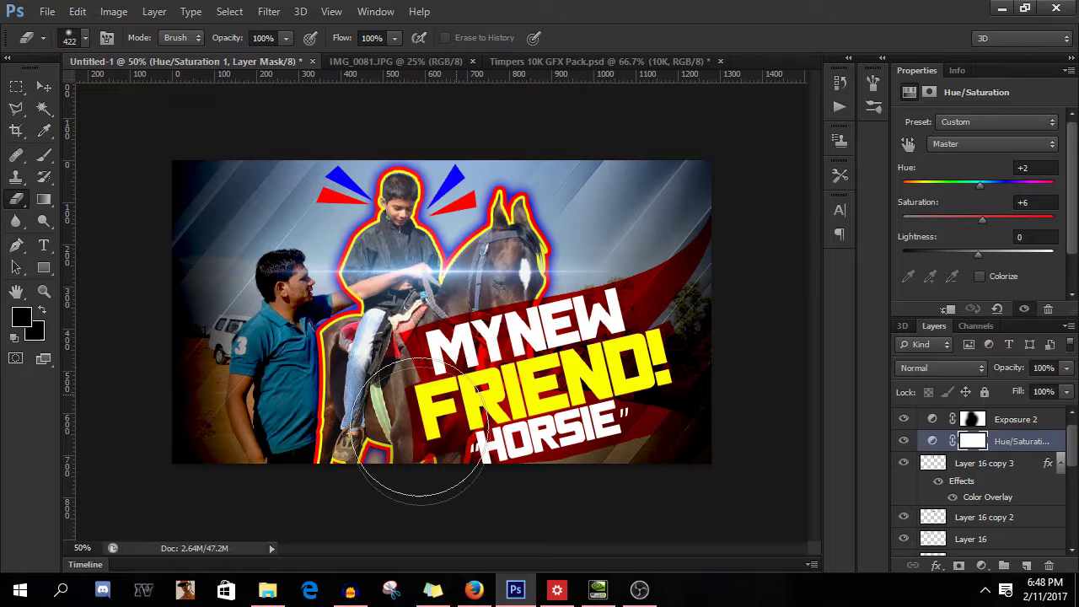
left_click(389, 439)
- Toggle the visibility of the "Thumbnail Tut" group to compare the reference thumbnail with the current design
scroll(903, 428, "up", 1)
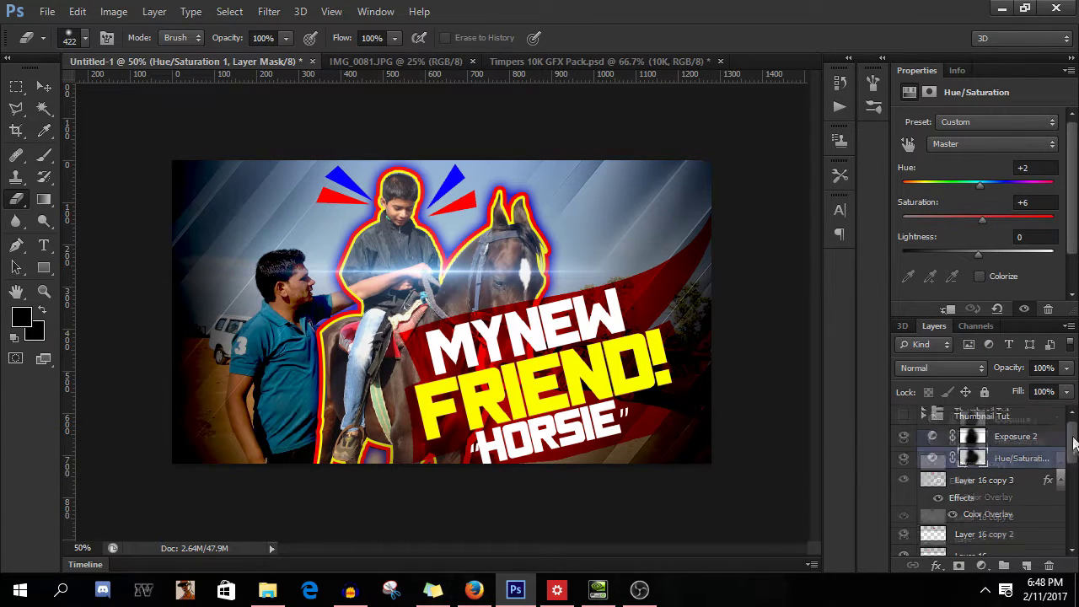
left_click(903, 417)
left_click(903, 416)
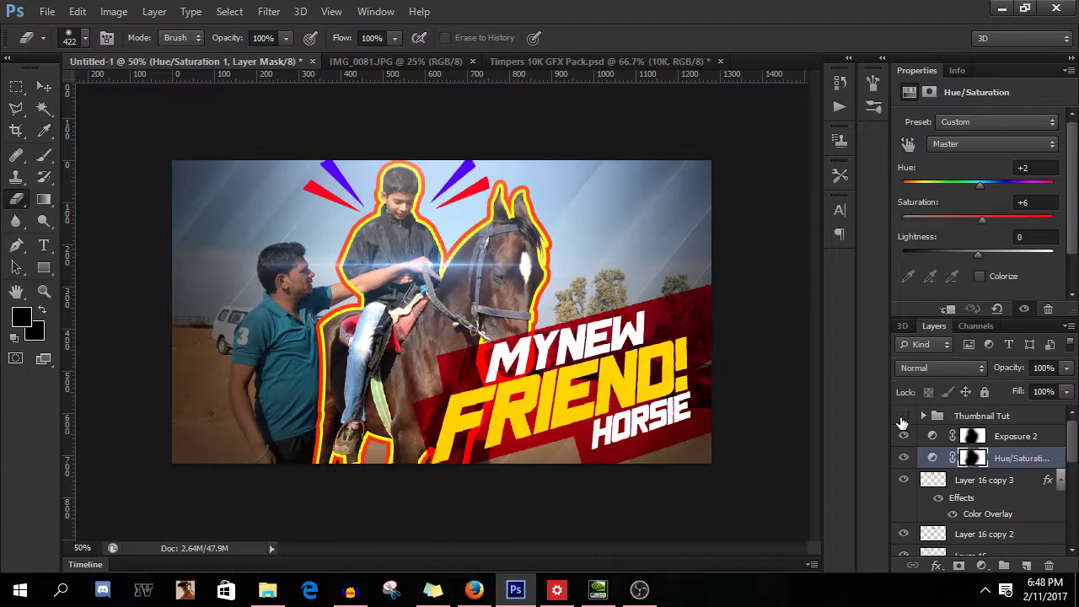
left_click(903, 416)
left_click(902, 416)
- Lower the opacity of the stripe texture on Layer 12 to 62%
left_click_drag(1071, 432, 1072, 506)
left_click(1020, 469)
left_click(1066, 368)
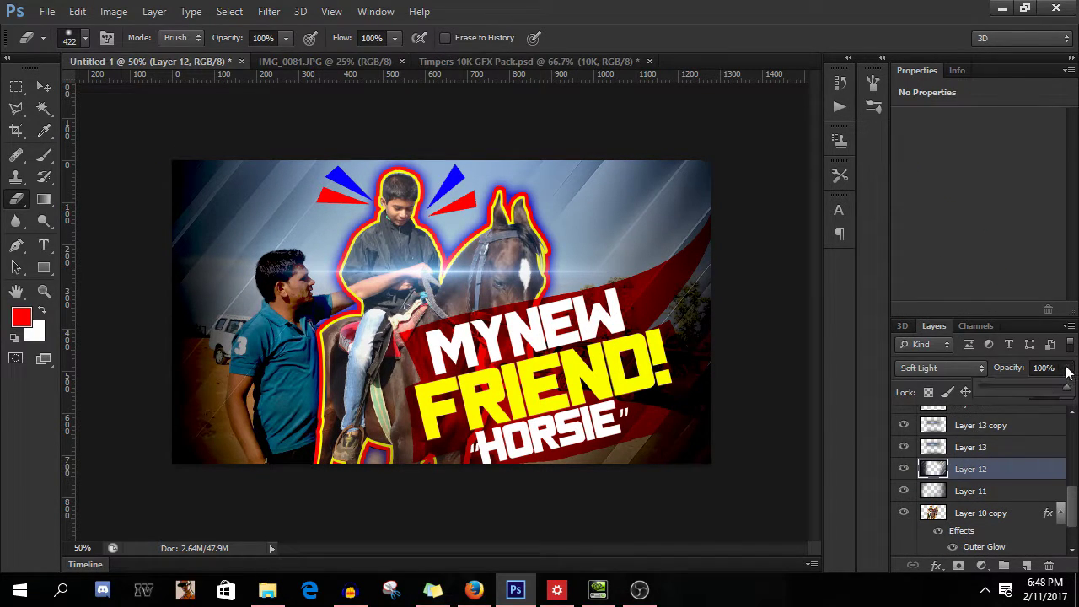
mouse_move(1044, 392)
left_mouse_down()
mouse_move(1063, 388)
mouse_move(1036, 392)
left_mouse_up()
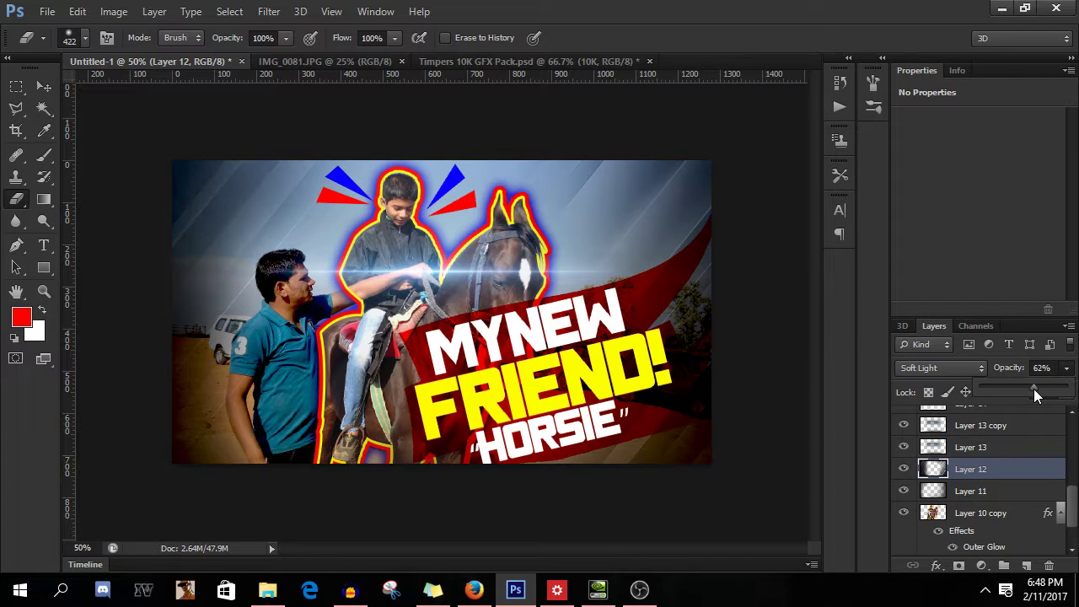
key("ctrl+minus")
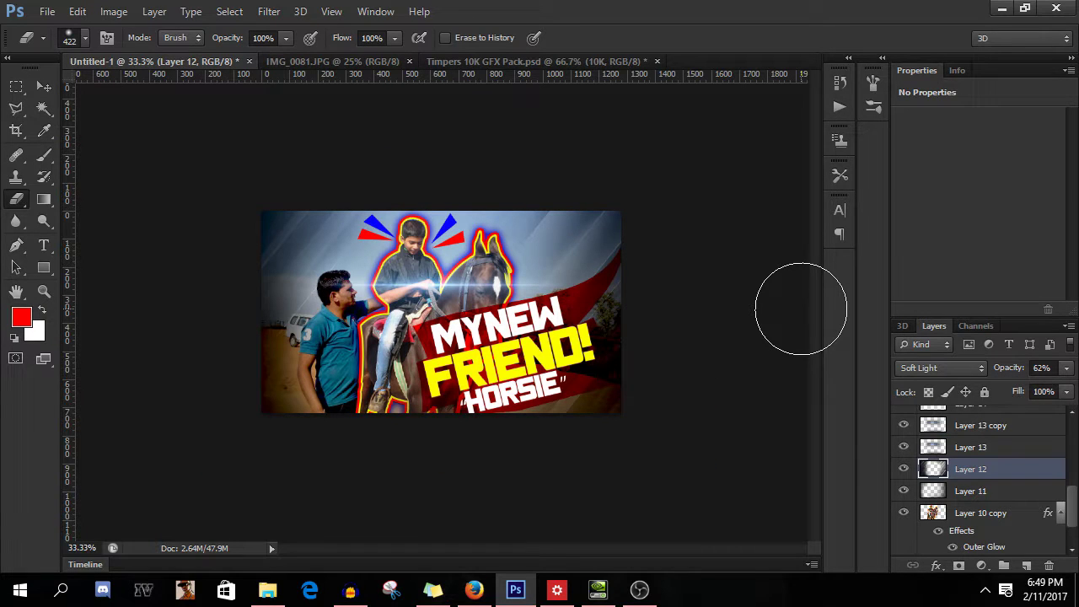